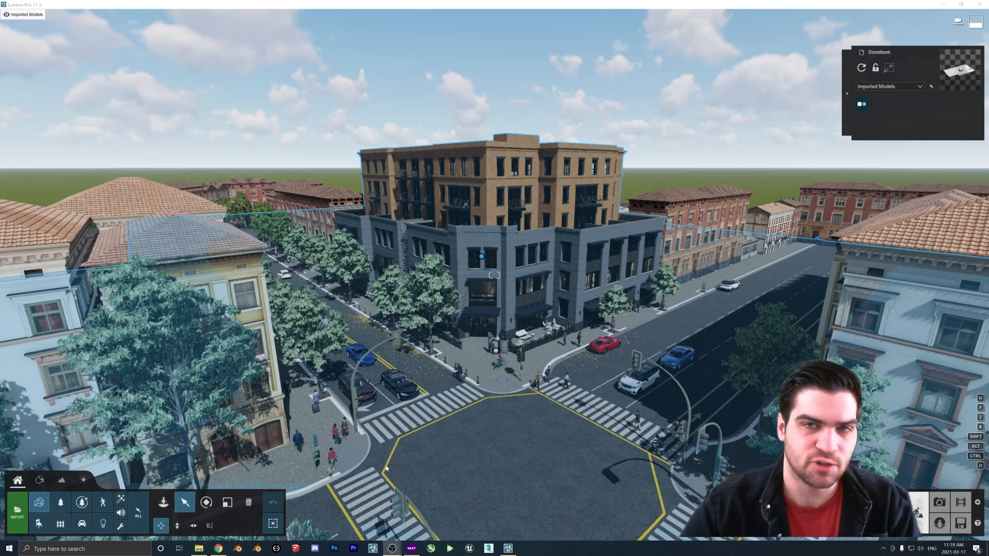
Place a clip plane in the middle of the intersection from the utilities library
left_click(120, 525)
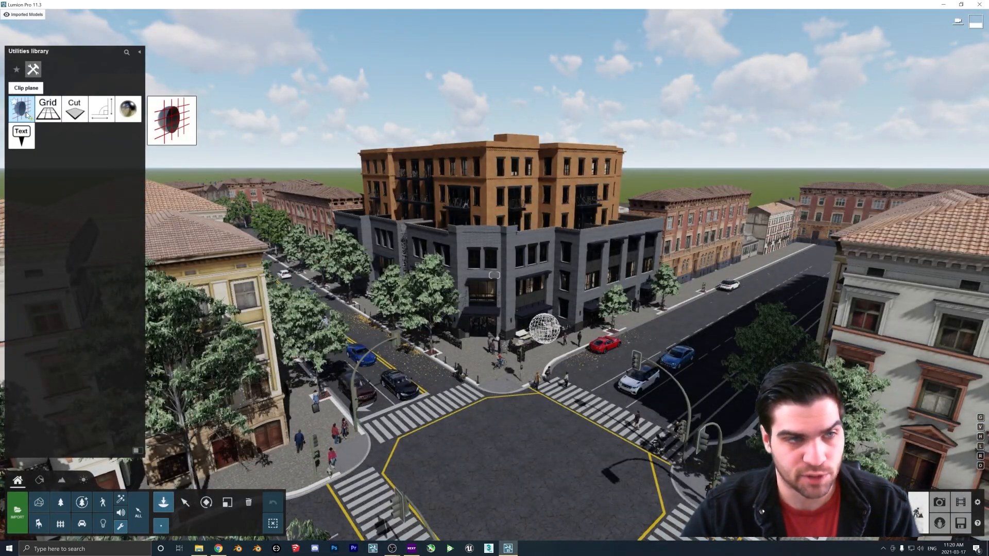
left_click(26, 113)
left_click(505, 438)
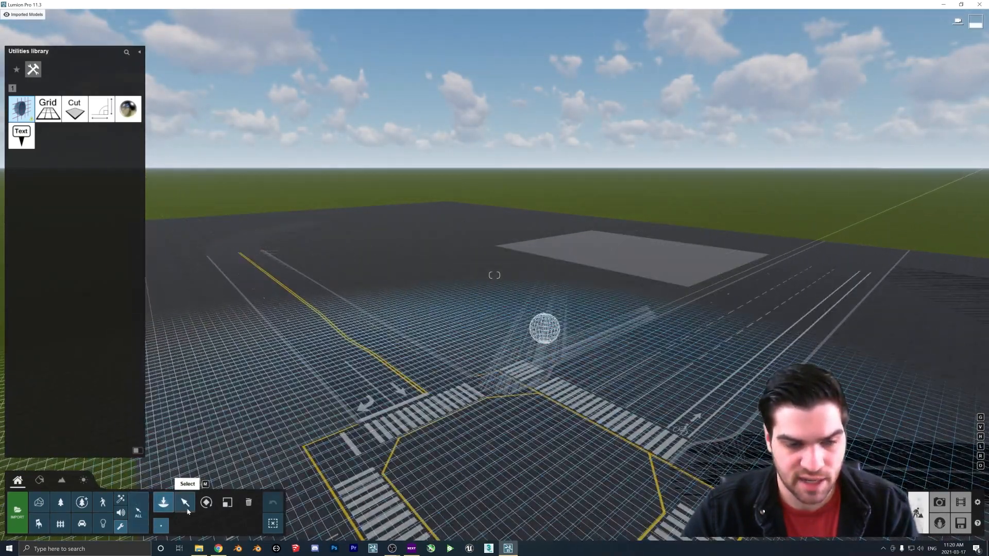
left_click(185, 503)
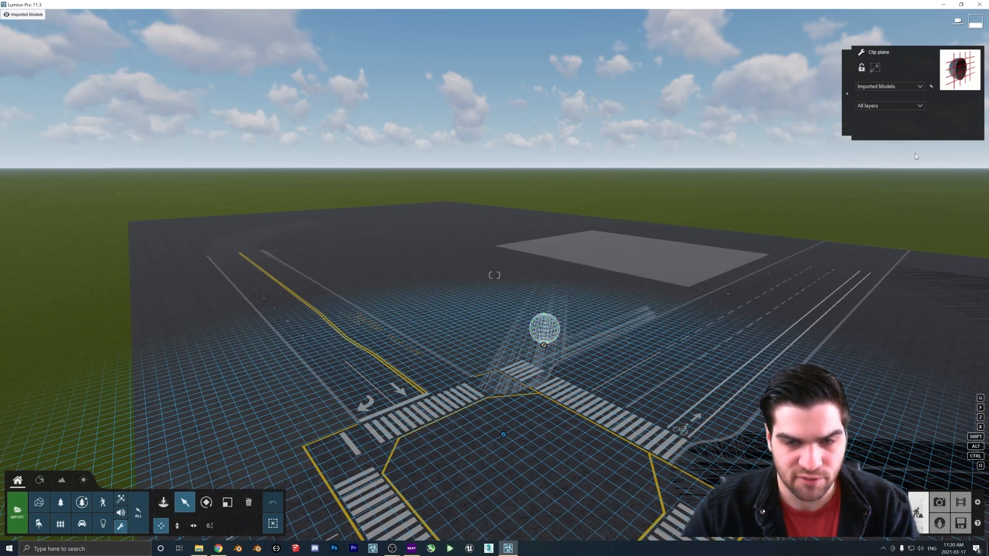
Set the clip plane's target layer to Traffic Lights
left_click(879, 88)
left_click(884, 88)
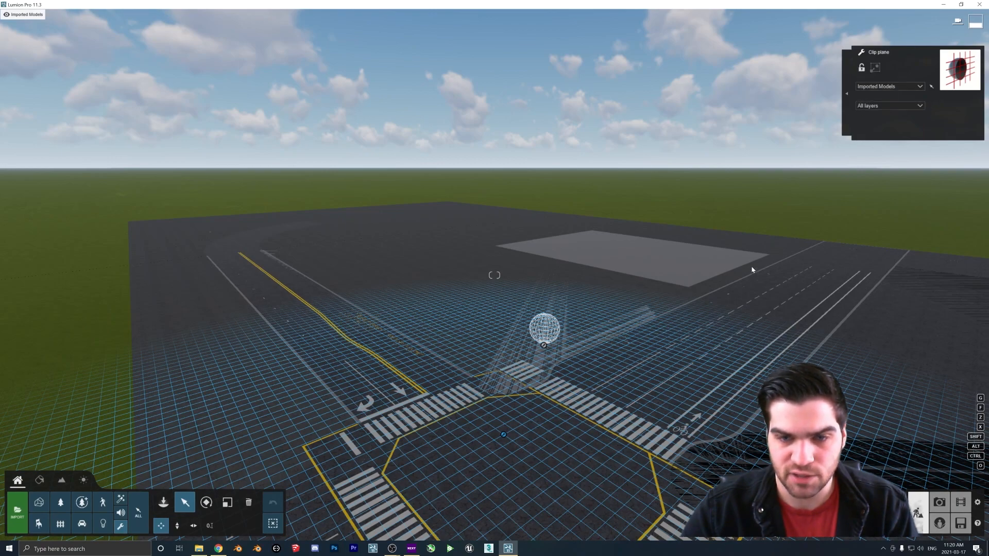
left_click(874, 106)
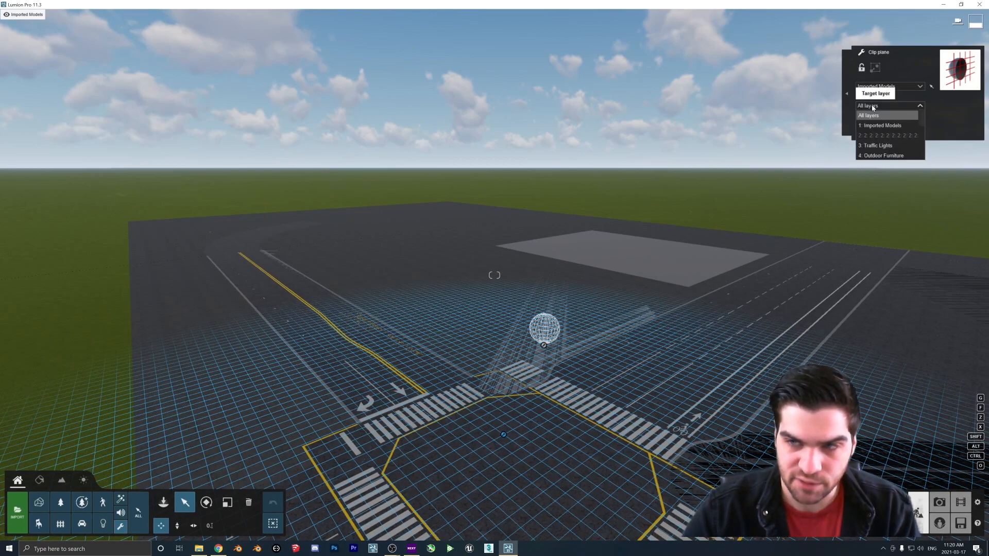
left_click(879, 146)
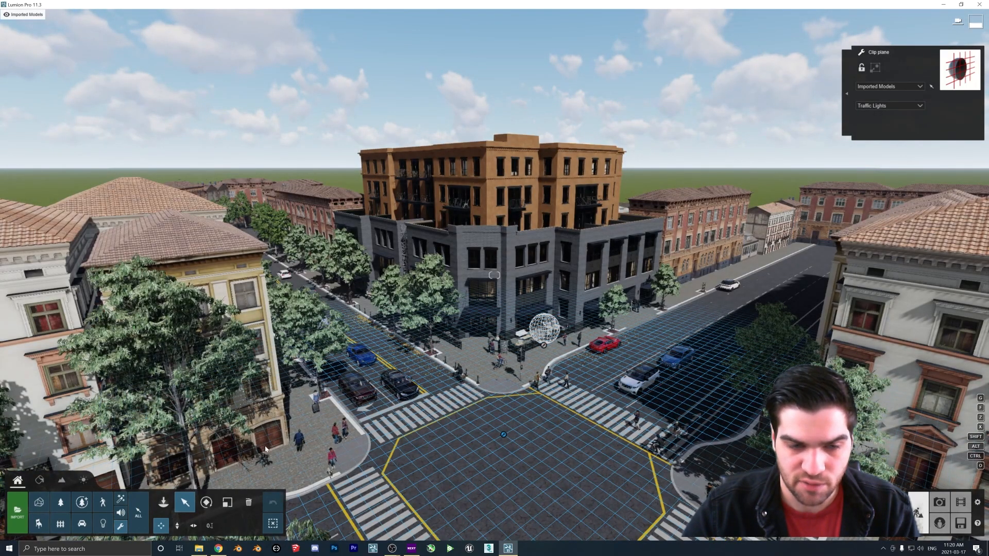
Change the clip plane's target layer to People exterior
right_click_drag(534, 449, 477, 484)
left_click(883, 107)
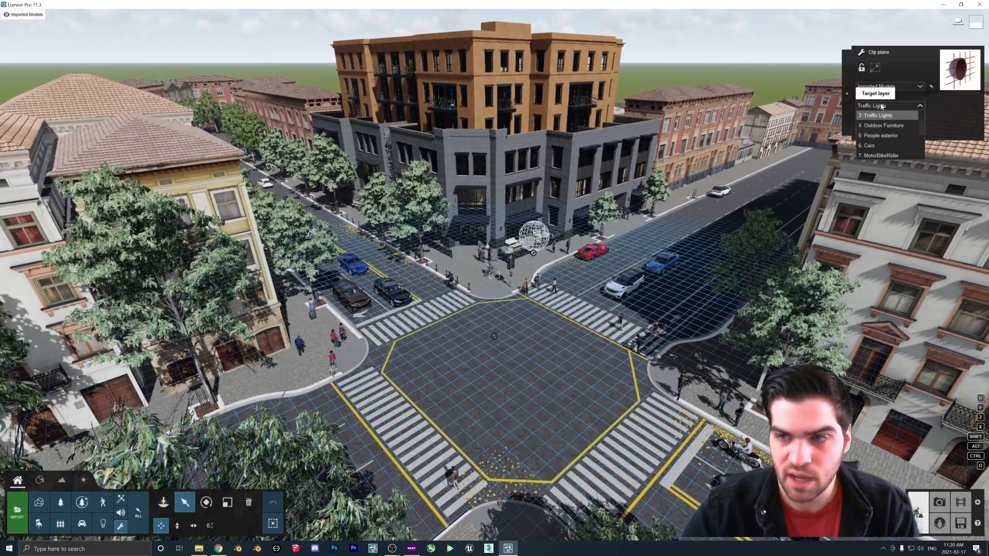
left_click(883, 136)
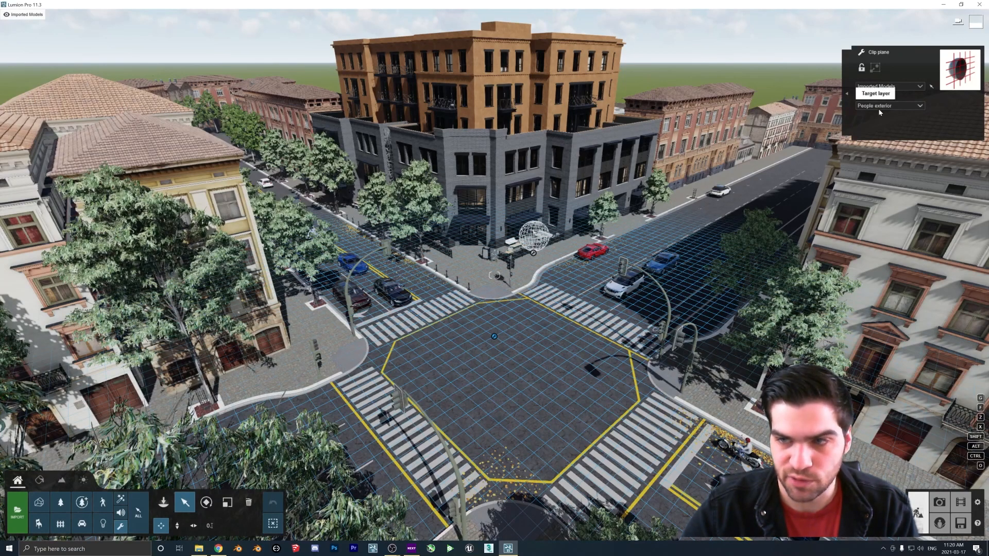
Change the clip plane's target layer to Imported Models
left_click(880, 107)
left_click(878, 118)
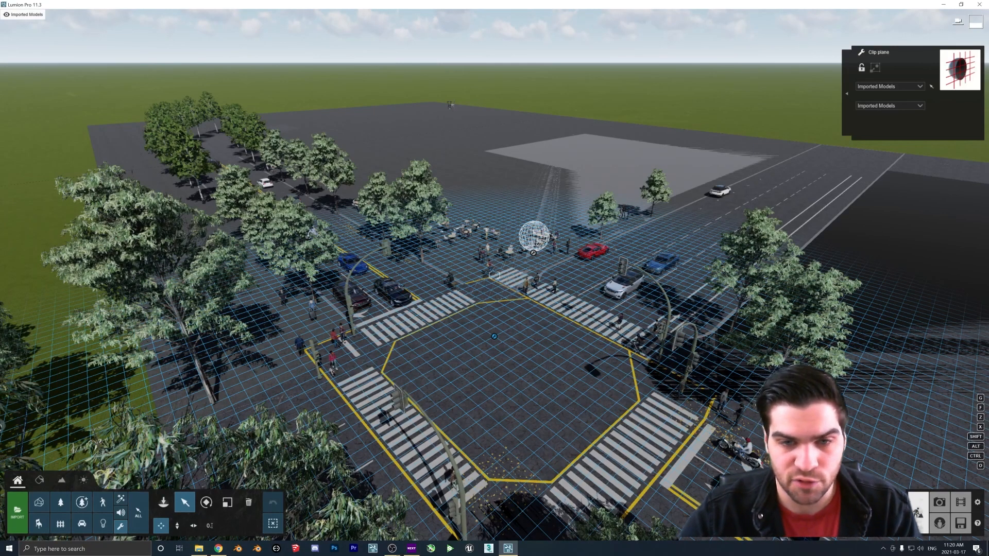
key("w")
key("s")
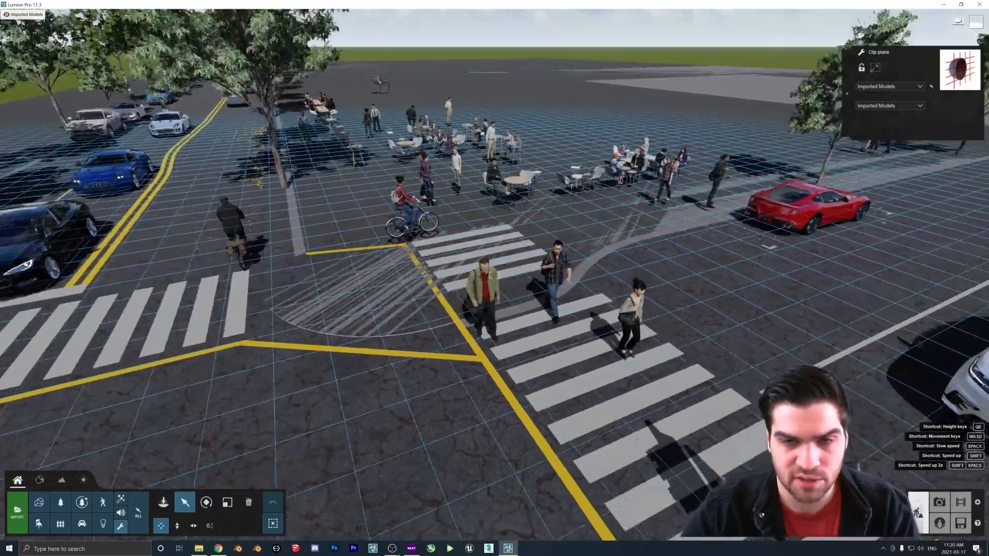
key("s")
right_click_drag(519, 141, 485, 154)
key("s")
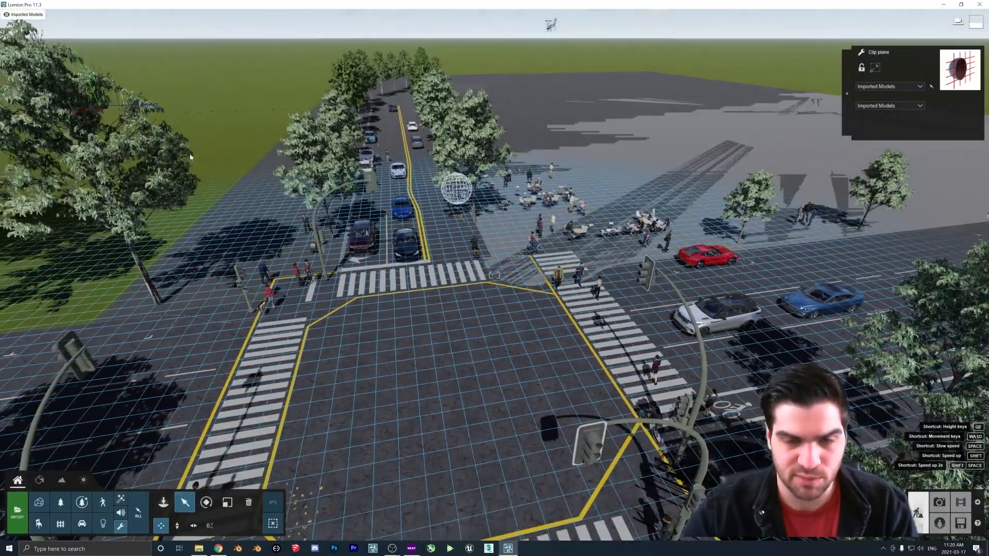
Select the clip plane and set its target layer to MotorBikeRider
left_click(164, 502)
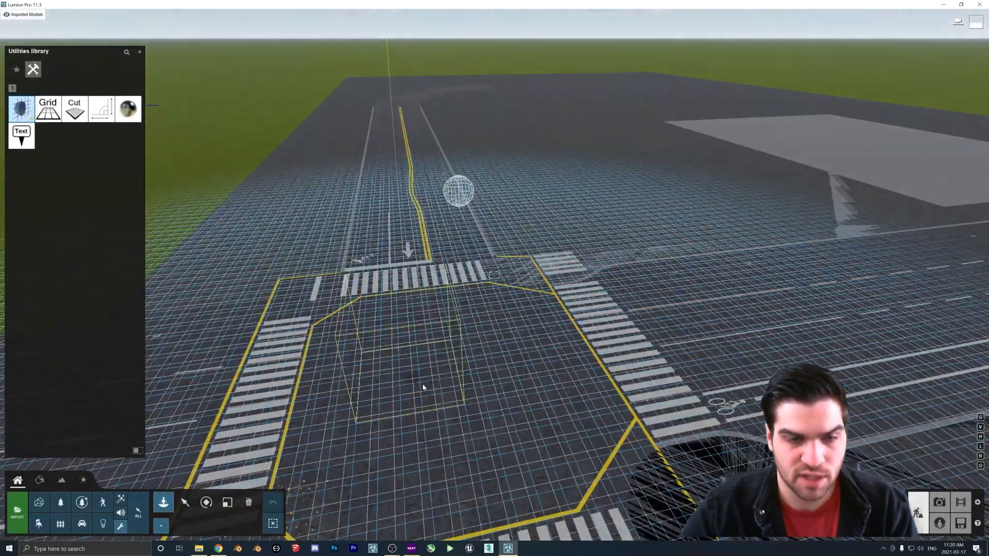
left_click(185, 502)
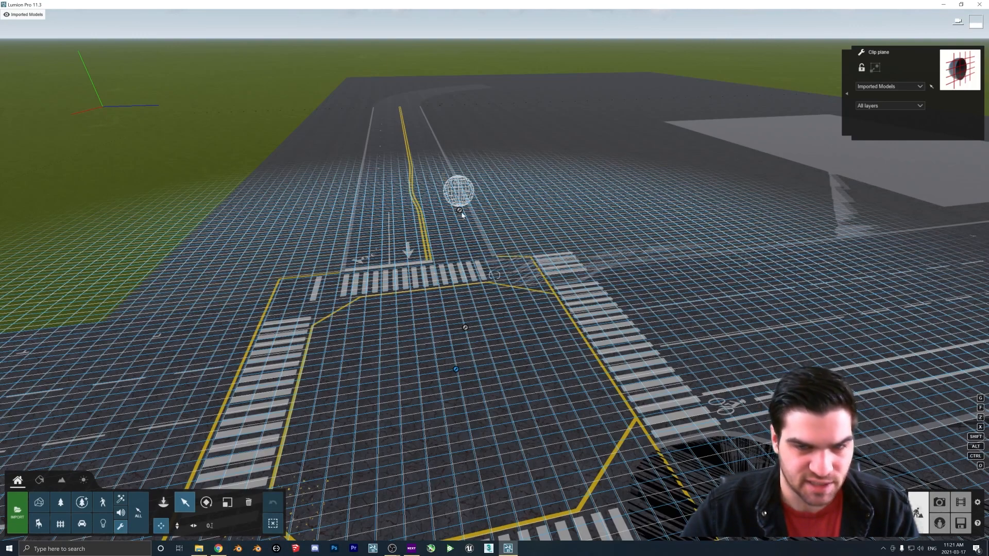
left_click(888, 106)
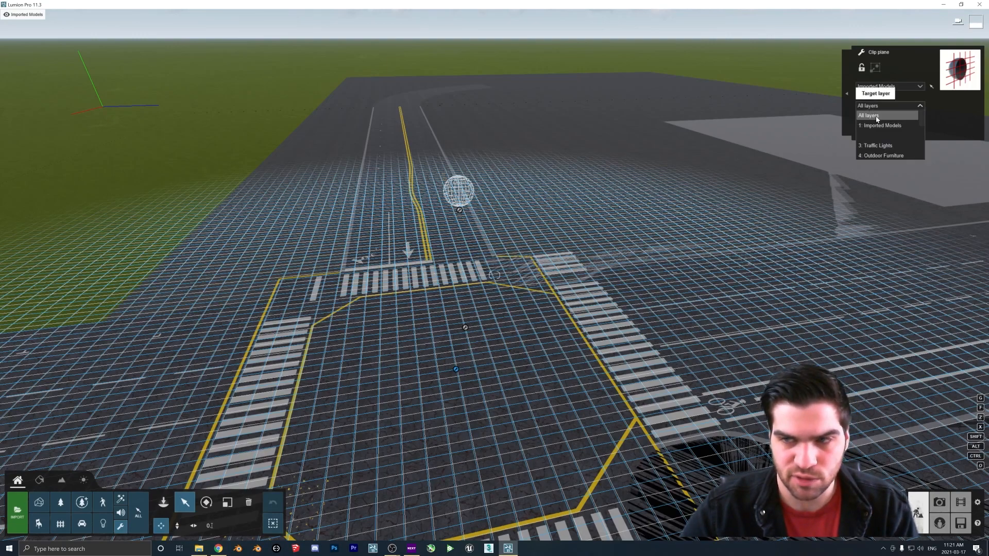
scroll(886, 145, "down", 2)
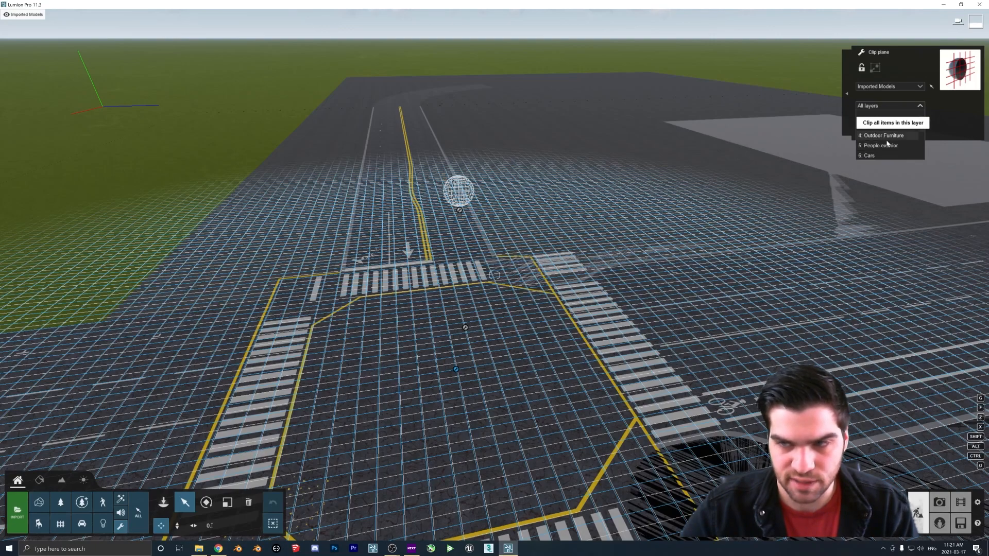
scroll(887, 139, "up", 2)
scroll(885, 135, "down", 6)
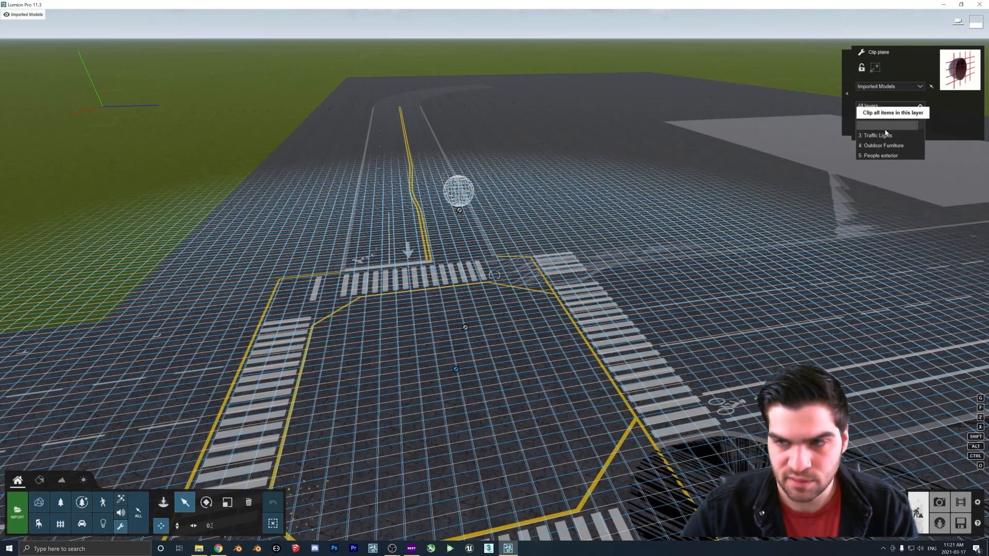
scroll(889, 134, "up", 1)
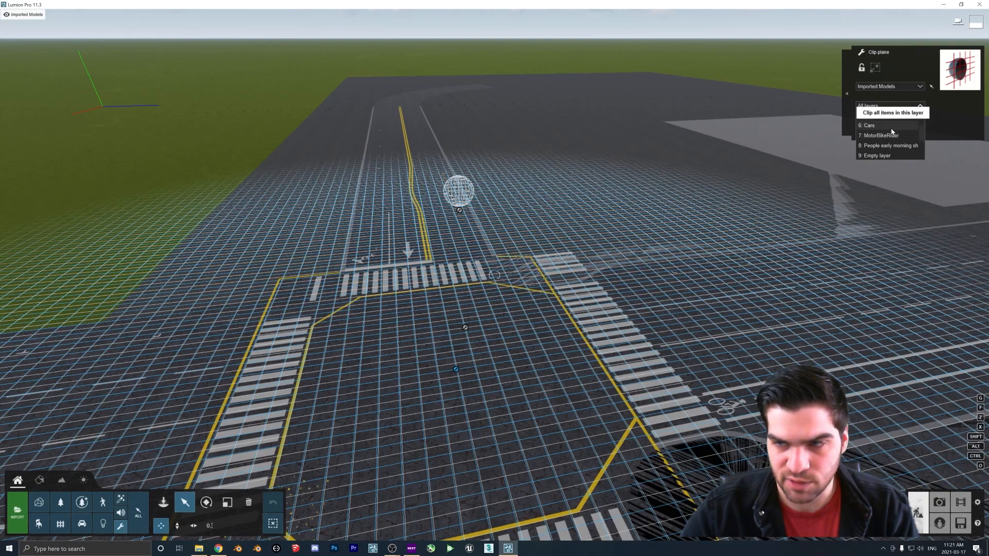
left_click(892, 131)
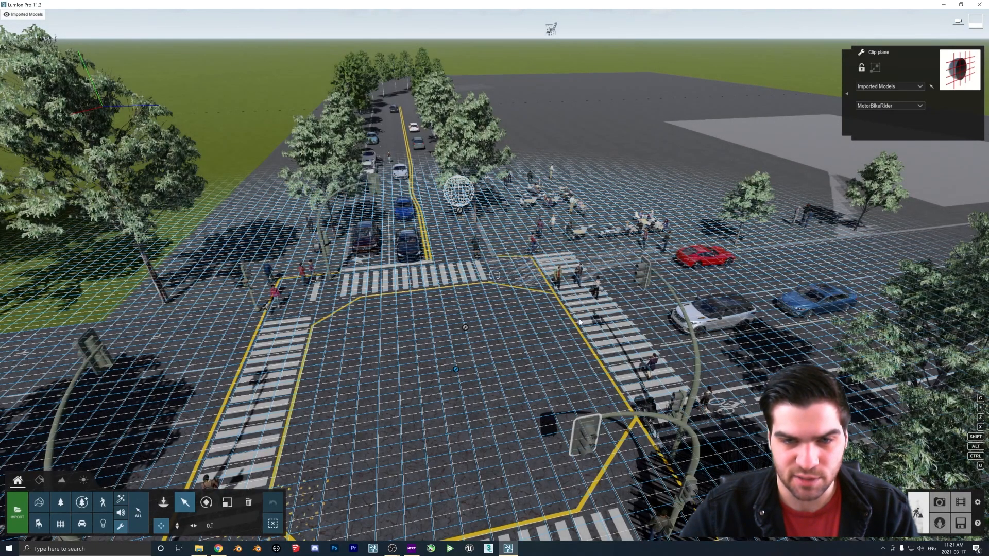
left_click(887, 107)
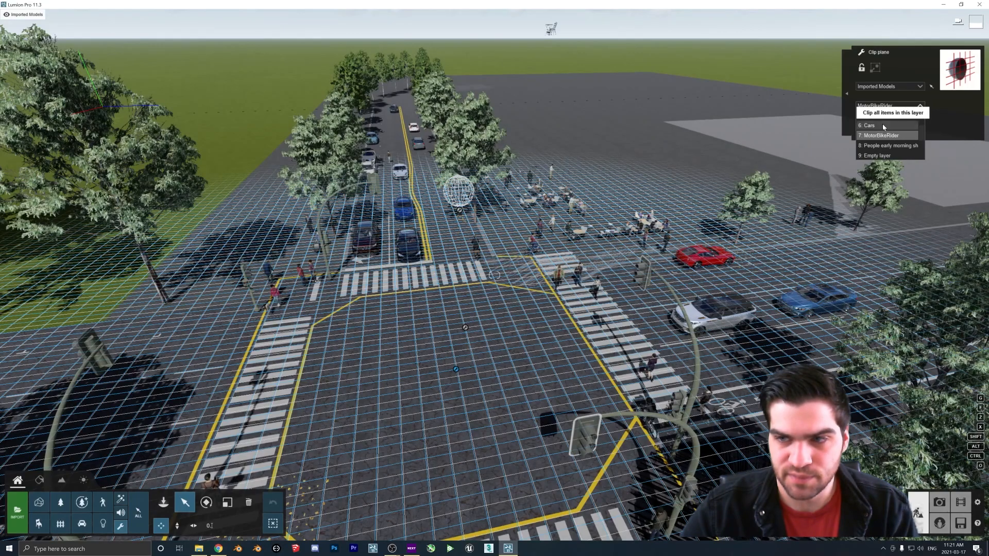
left_click(885, 136)
Select the woman walking the dog on the corner sidewalk and turn on Colorize
key("s")
right_click_drag(698, 231, 463, 249)
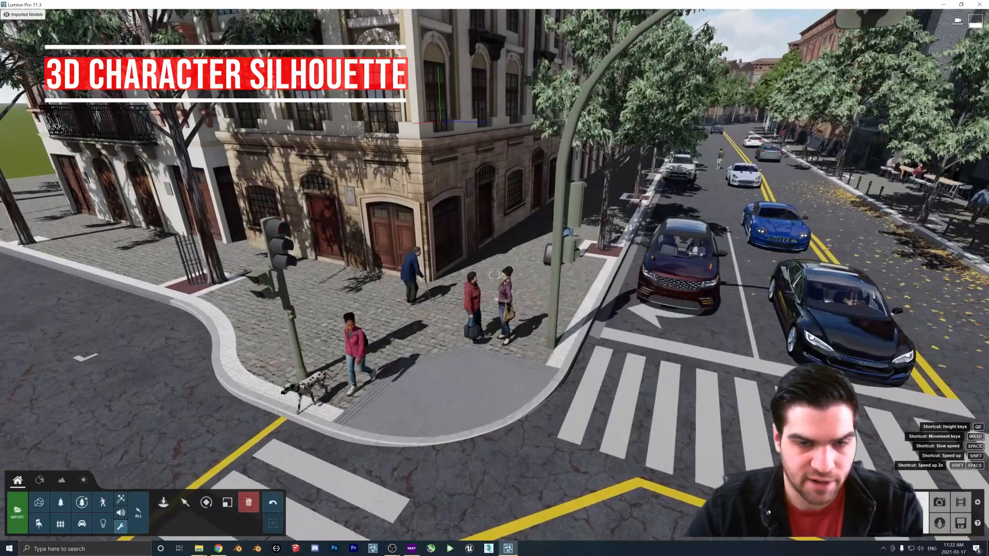
key("w")
right_click_drag(587, 413, 505, 420)
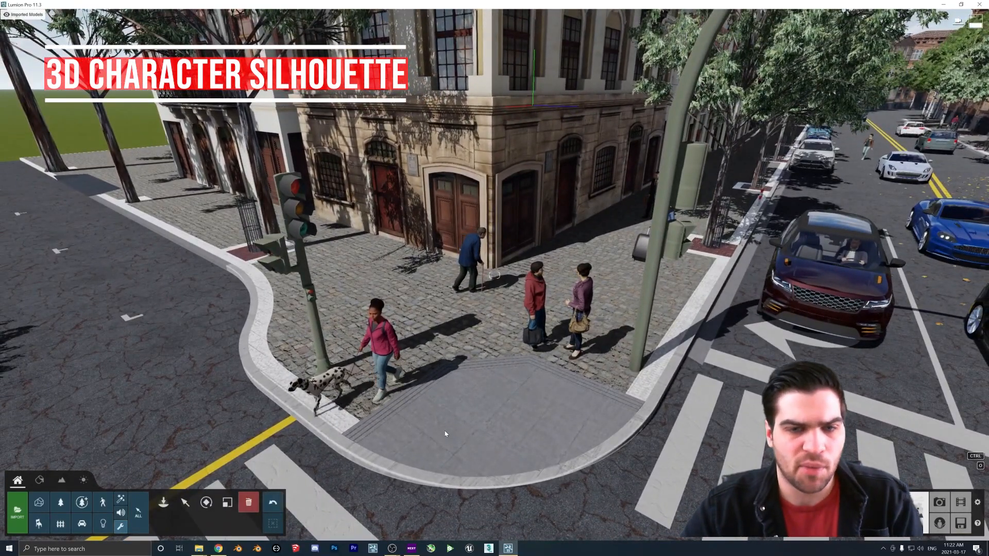
left_click(185, 502)
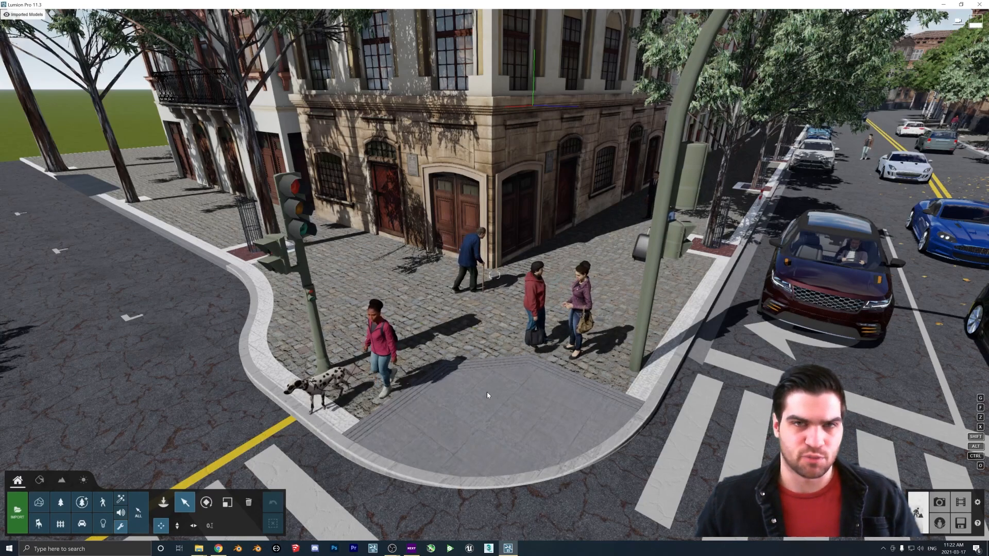
right_click_drag(515, 310, 546, 362)
key("w")
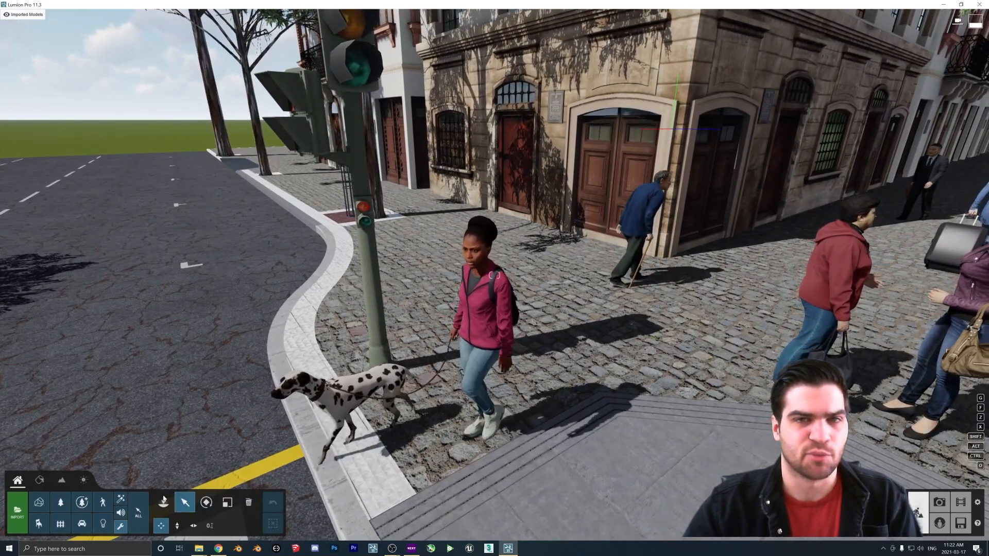
left_click(102, 502)
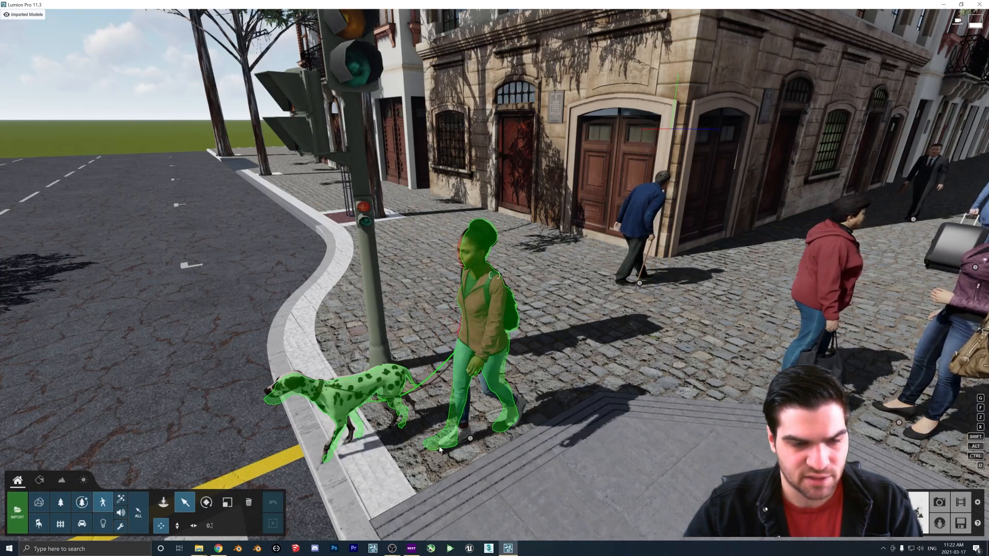
left_click(369, 430)
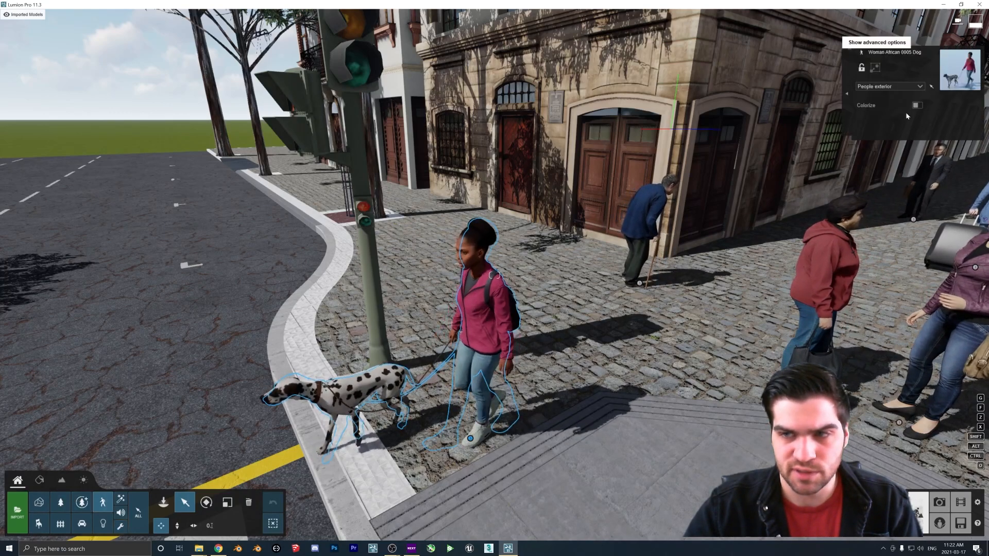
left_click(917, 105)
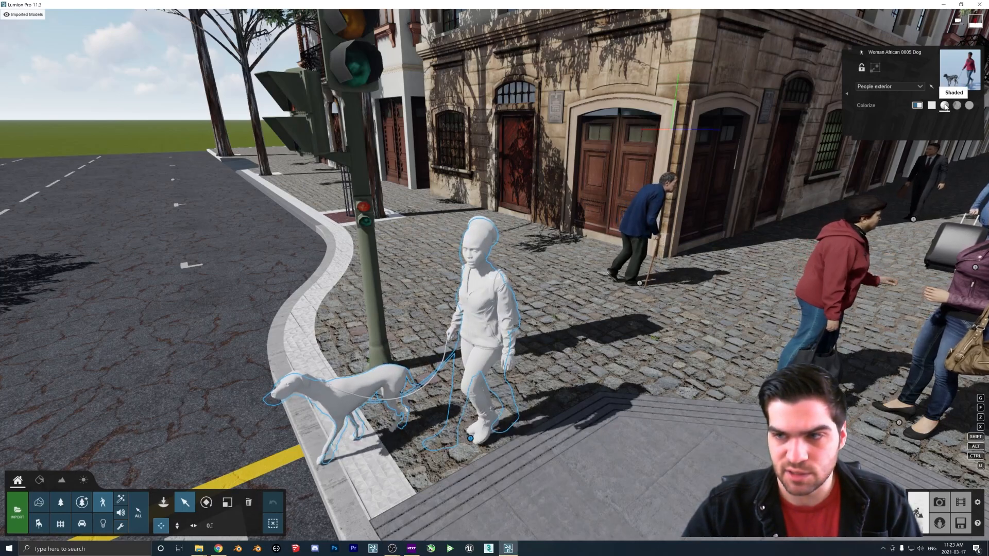
Switch the woman and dog's colorize style to Polygon
right_click_drag(515, 299, 479, 309)
key("w")
right_click_drag(622, 291, 638, 360)
right_click_drag(608, 410, 570, 432)
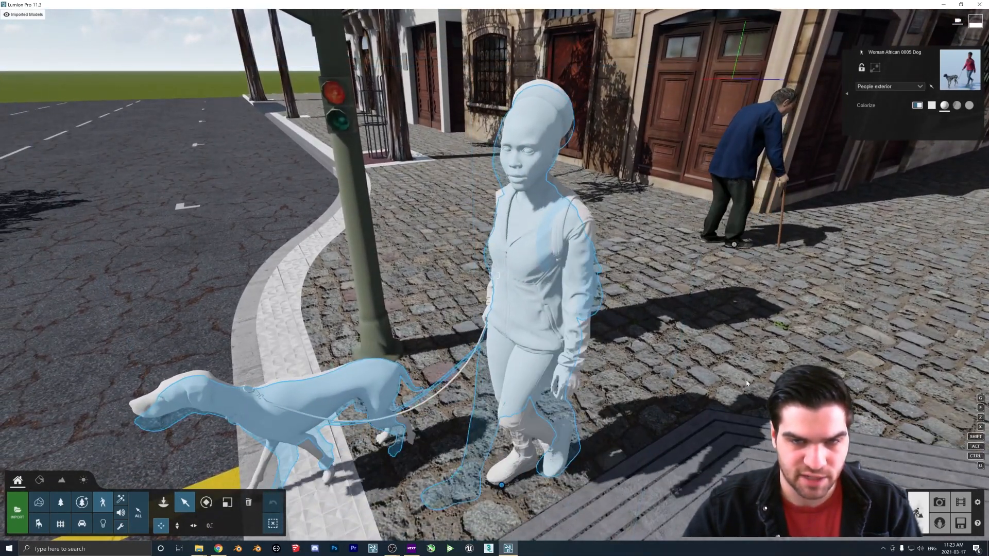
left_click(957, 105)
right_click_drag(680, 209, 680, 211)
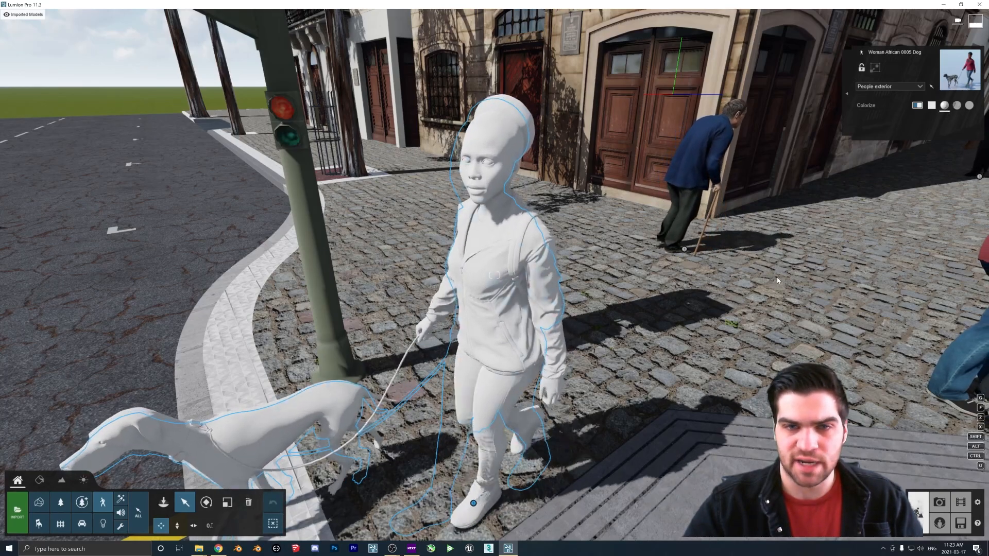
Set the woman and dog's colorize style to Flat for a white silhouette
left_click(945, 105)
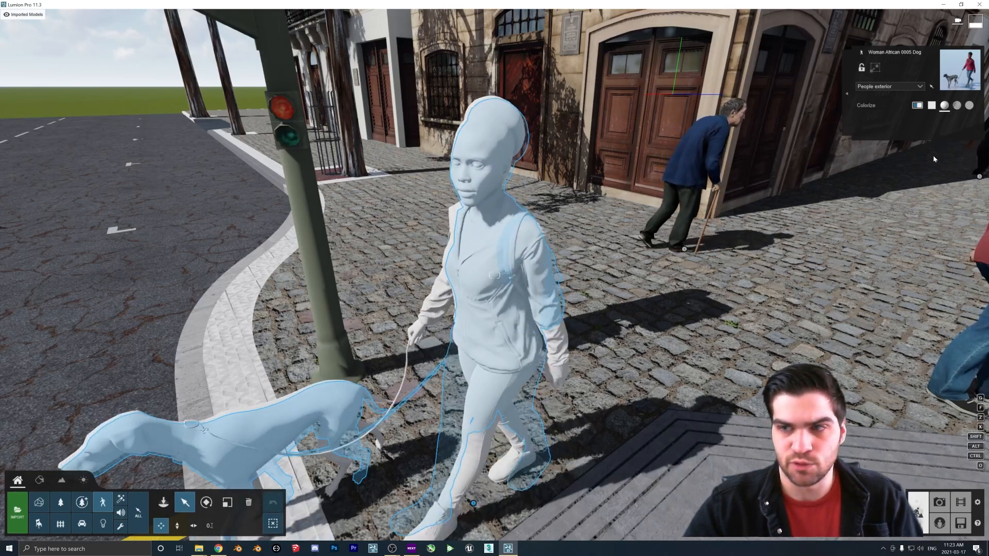
left_click(956, 105)
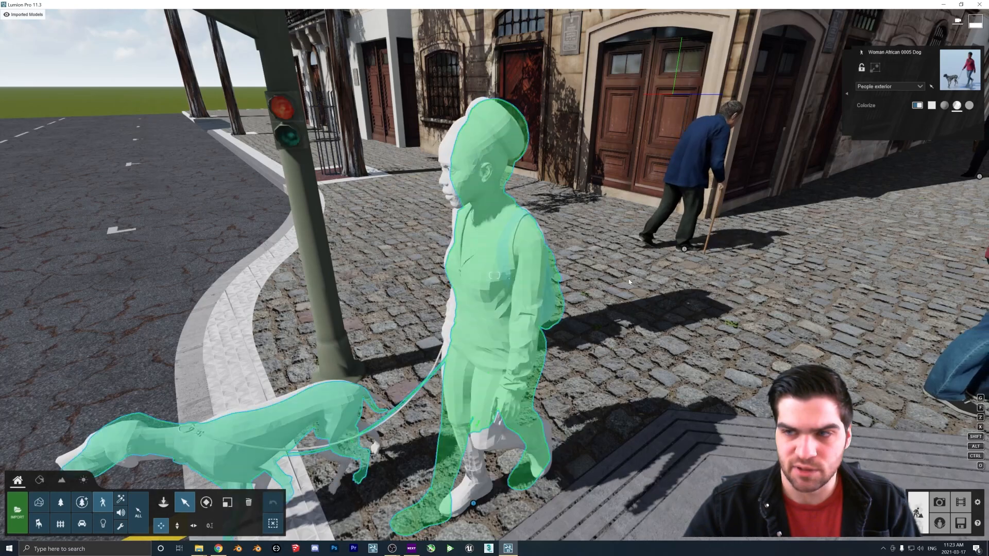
left_click(969, 105)
key("s")
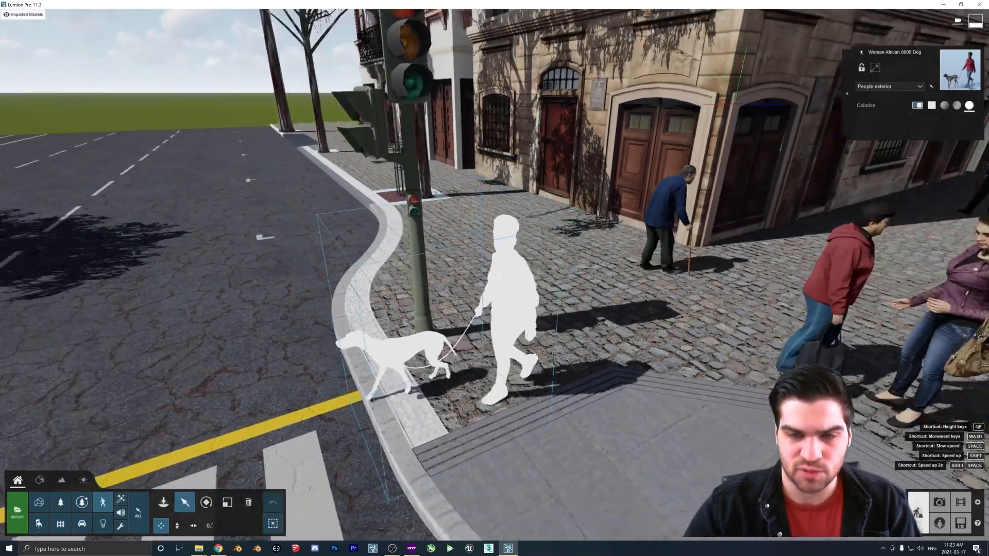
Open the People - 3D - Silhouettes category in the People and Animals library
left_click(162, 505)
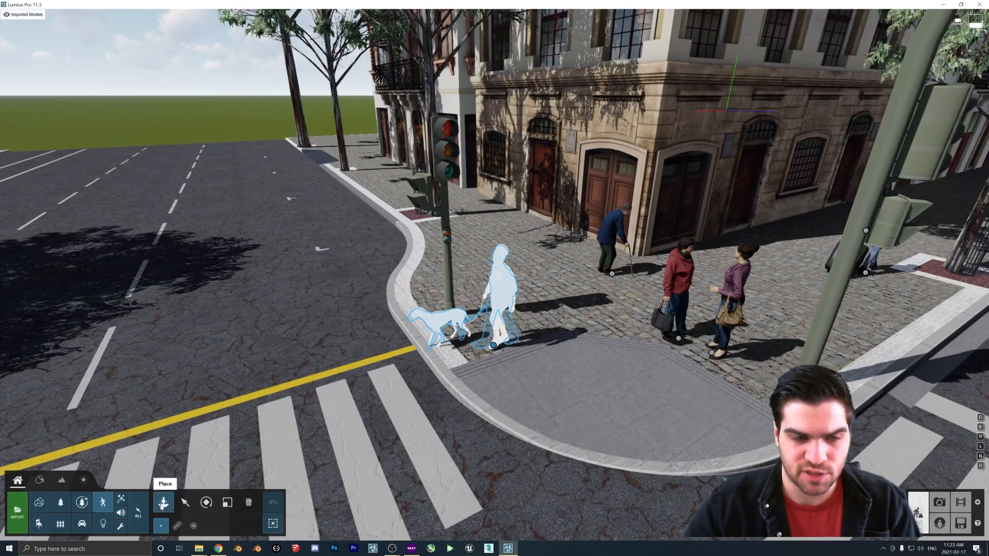
left_click(161, 506)
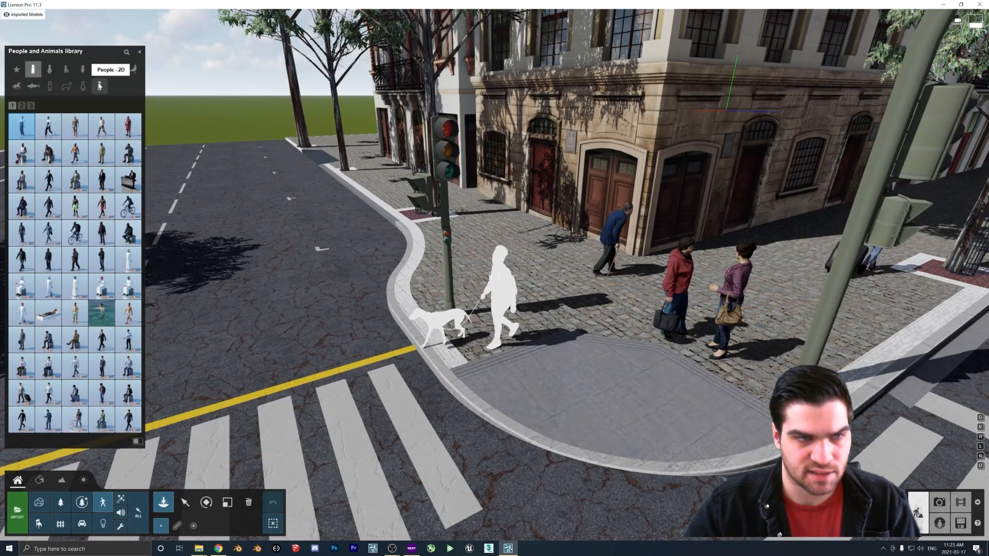
left_click(81, 87)
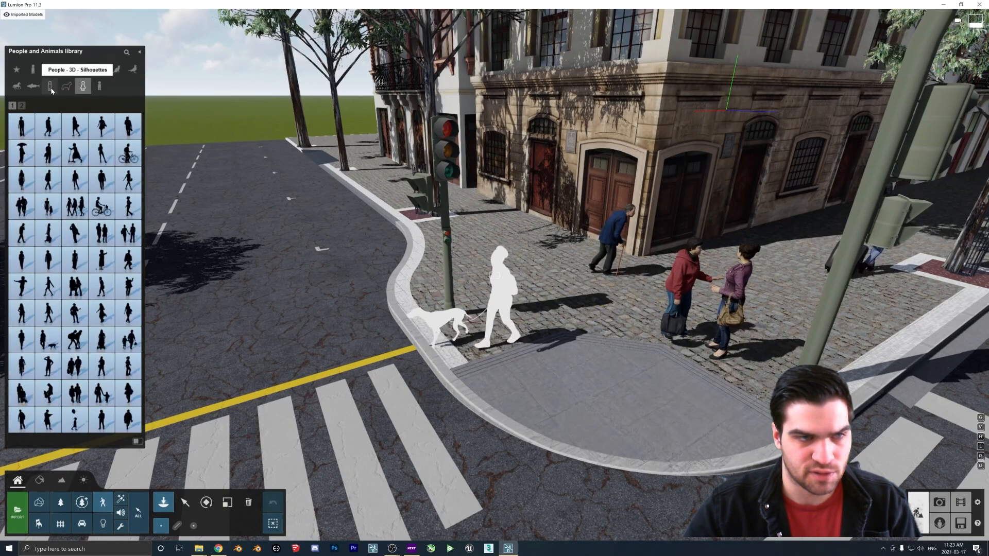
left_click(50, 86)
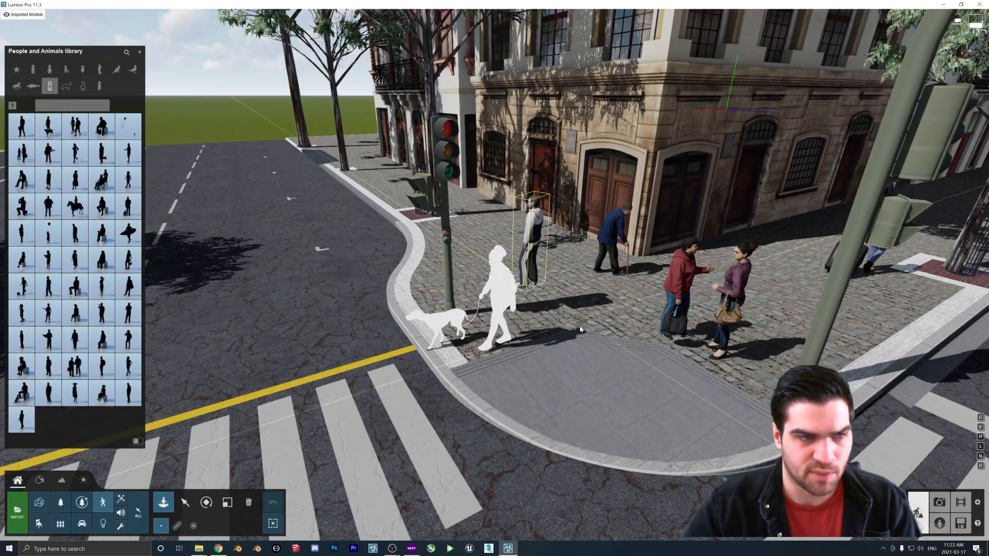
Place a black silhouette figure carrying a briefcase on the corner sidewalk
left_click(25, 132)
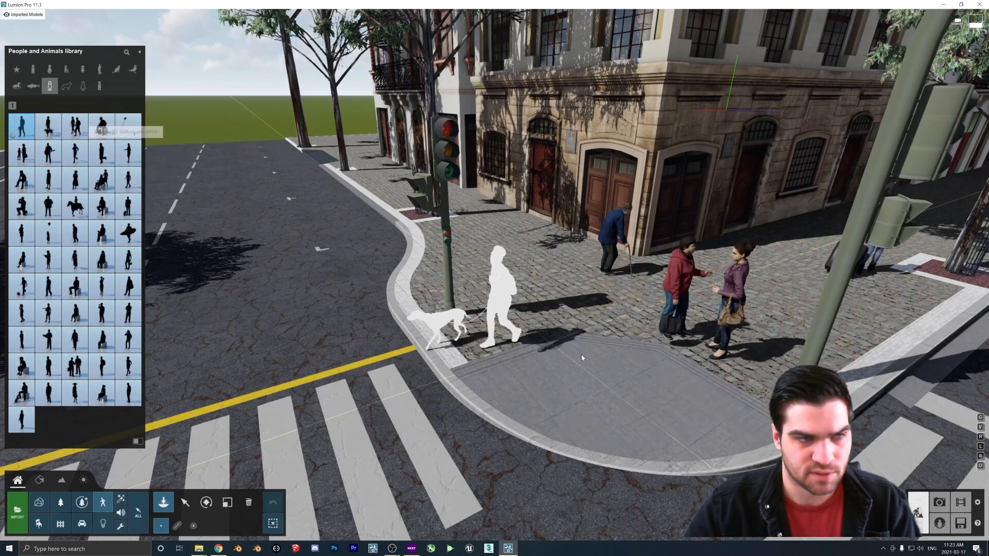
left_click(544, 304)
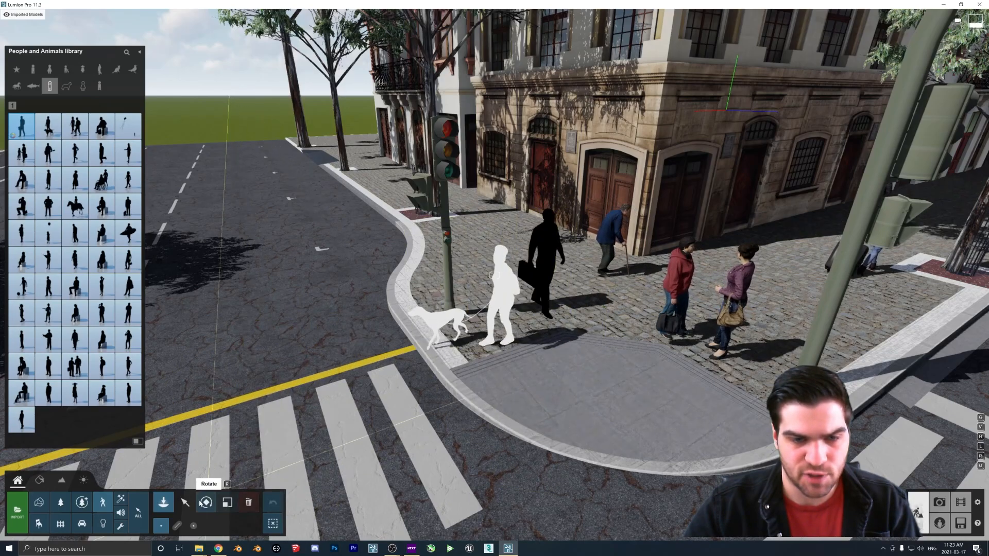
Open the silhouette figure's color setting, then delete the figure
left_click(185, 502)
left_click(906, 106)
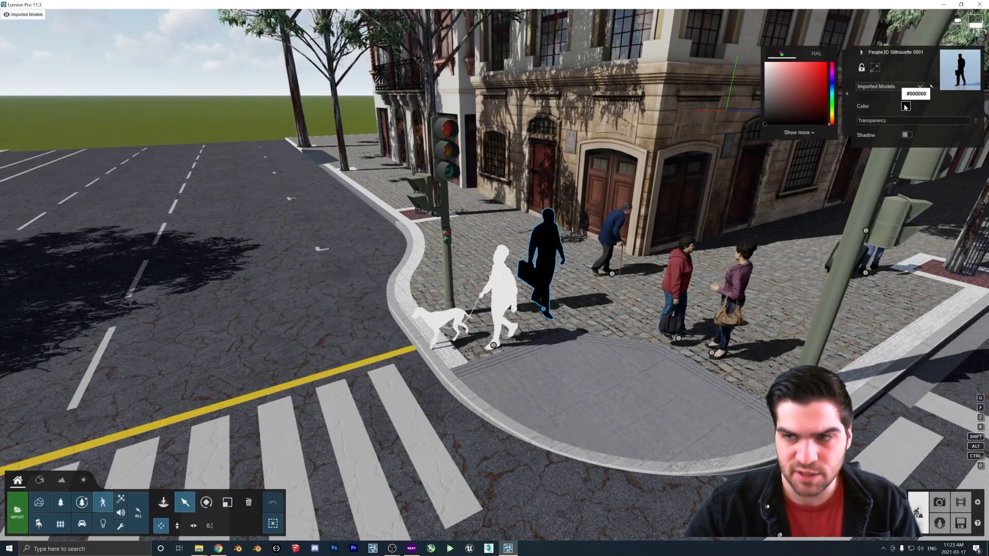
left_click(766, 63)
right_click_drag(524, 297, 592, 248)
key("w")
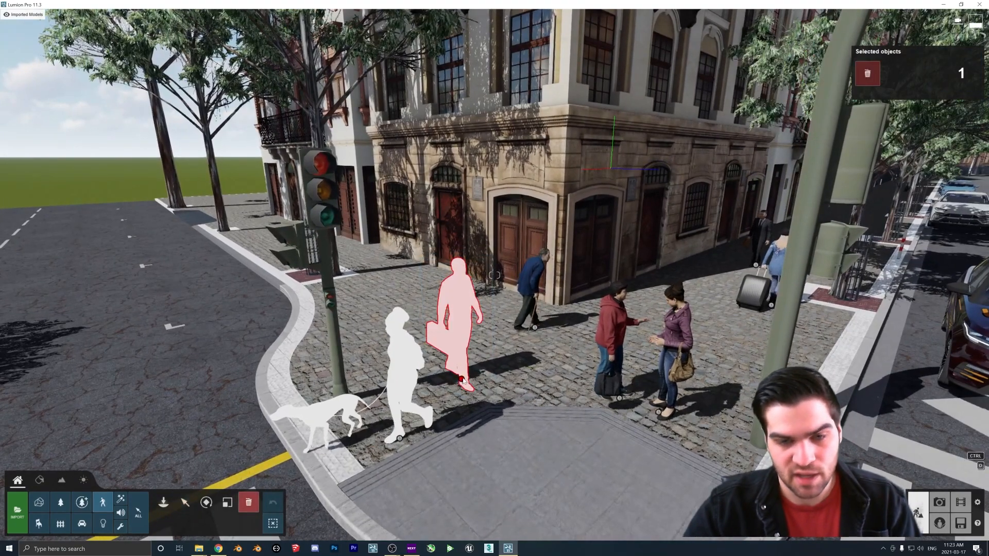
left_click(462, 379)
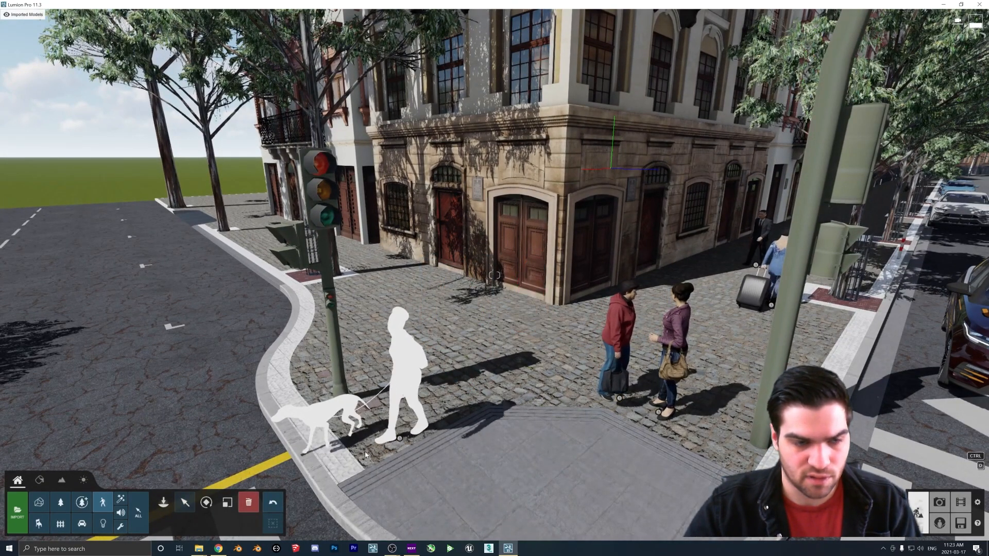
Place a seated girl from the People library on the sidewalk and delete her again
left_click(164, 502)
left_click(160, 526)
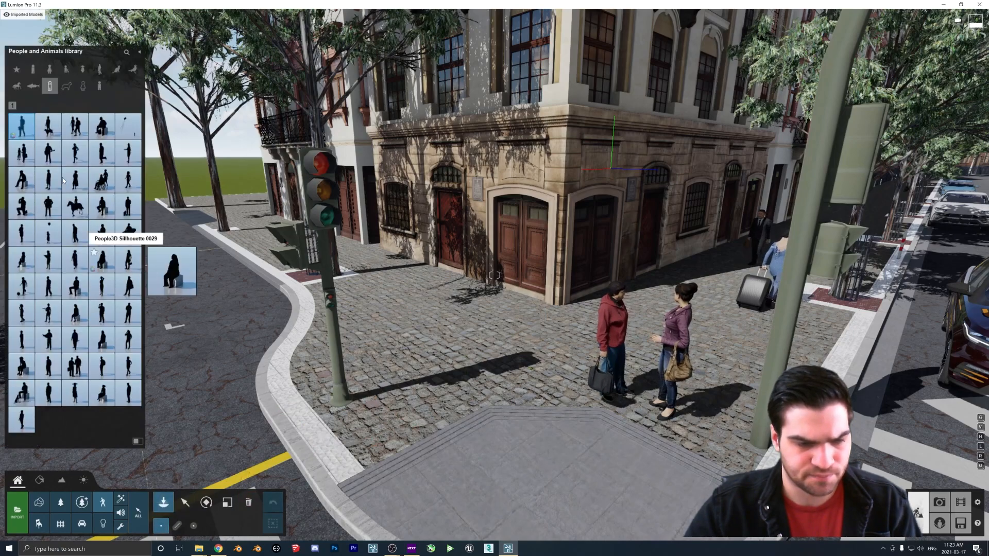
left_click(83, 69)
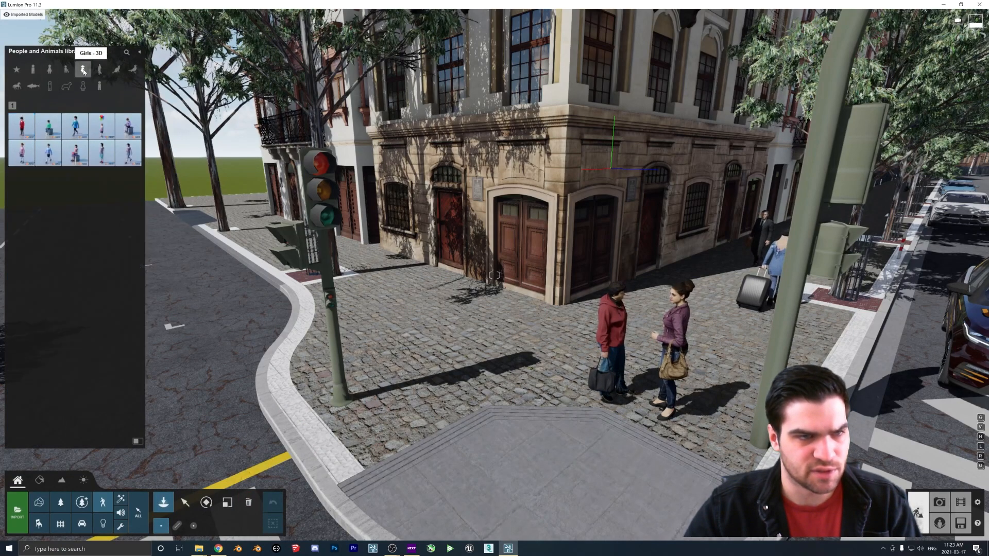
left_click(54, 136)
left_click(473, 381)
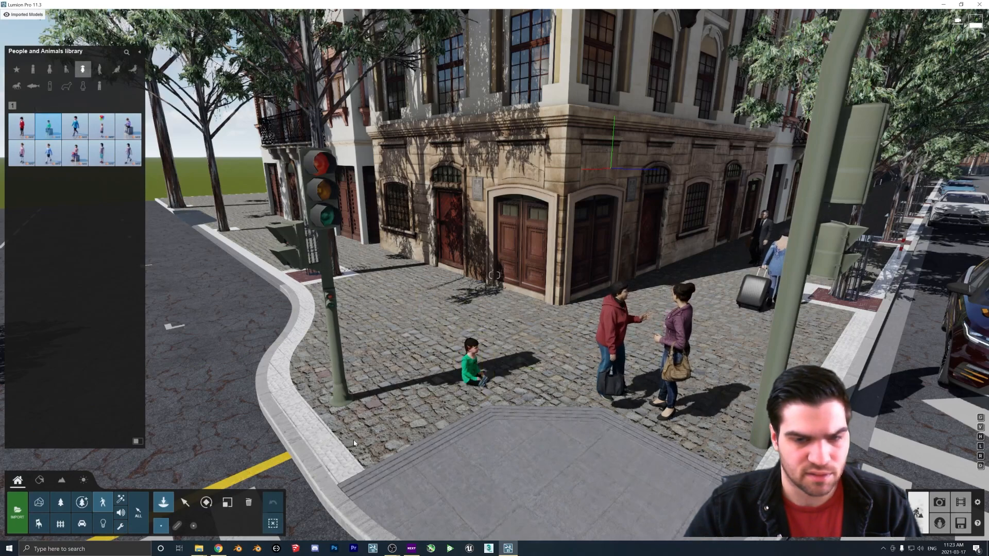
left_click(184, 507)
left_click(250, 503)
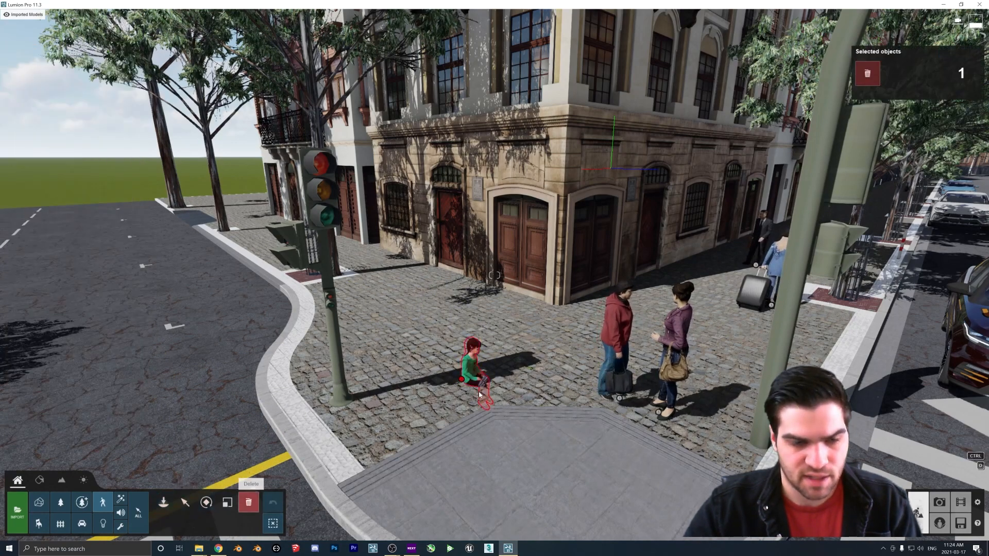
Place a waving girl from the People library on the sidewalk near the corner
left_click(164, 502)
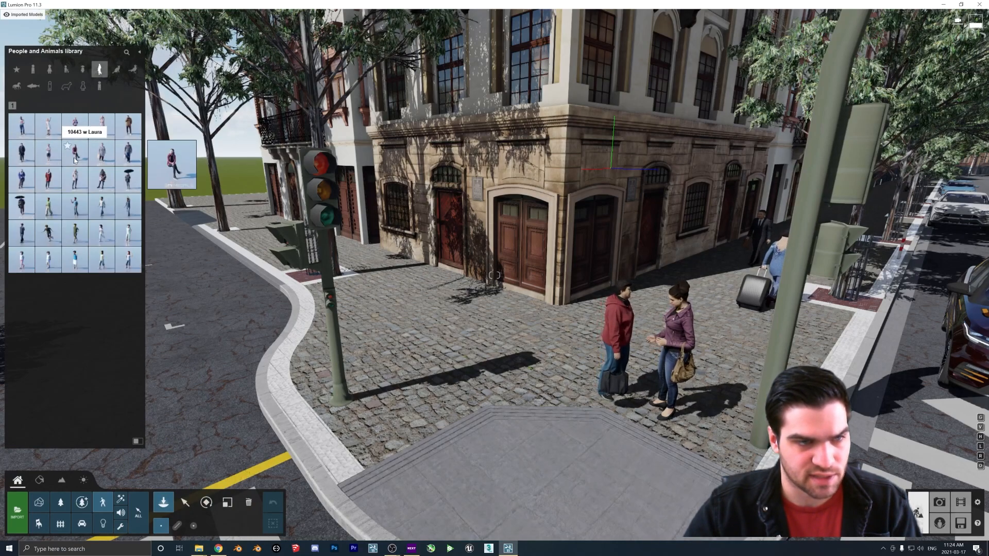
left_click(460, 378)
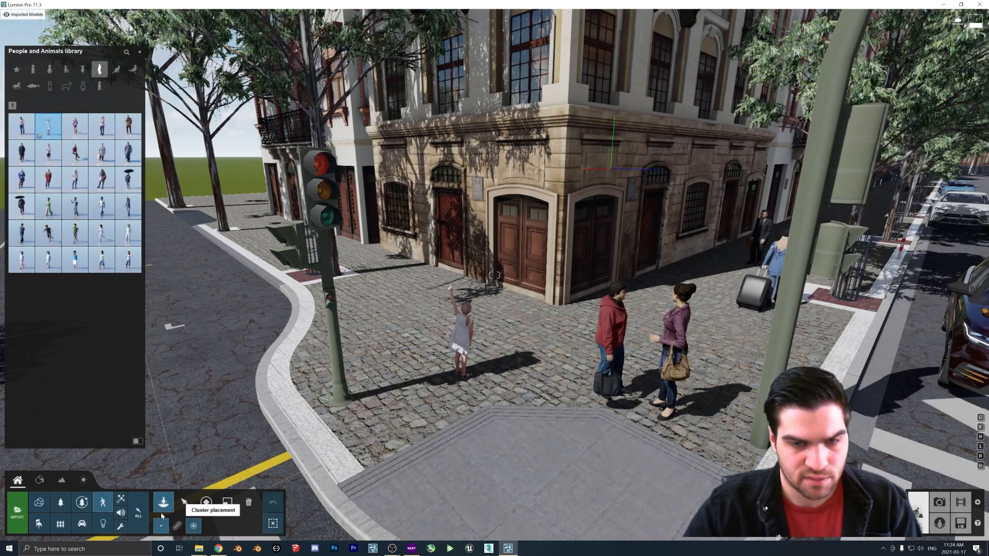
Darken the waving girl's color to a deep red tone, then delete her
left_click(185, 503)
left_click(906, 106)
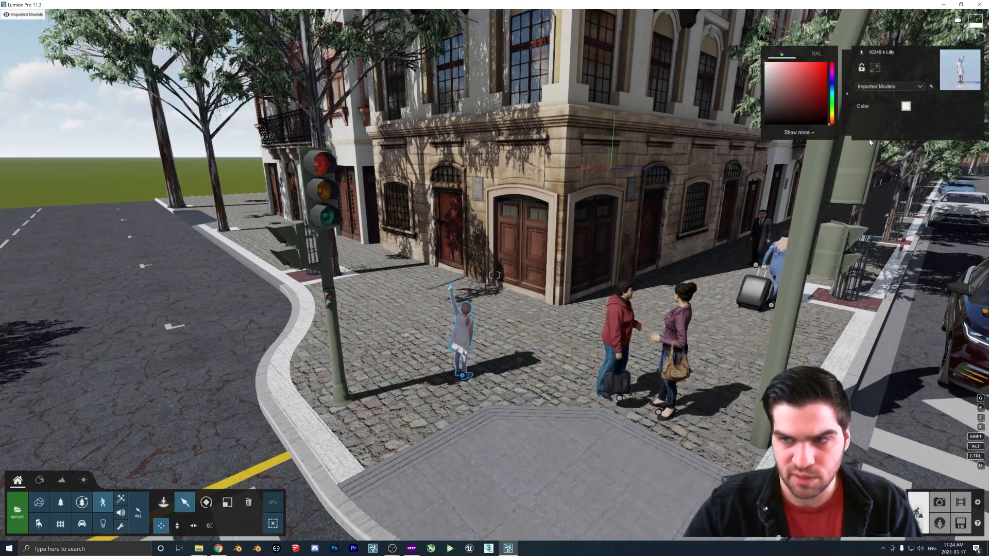
left_click_drag(802, 71, 826, 105)
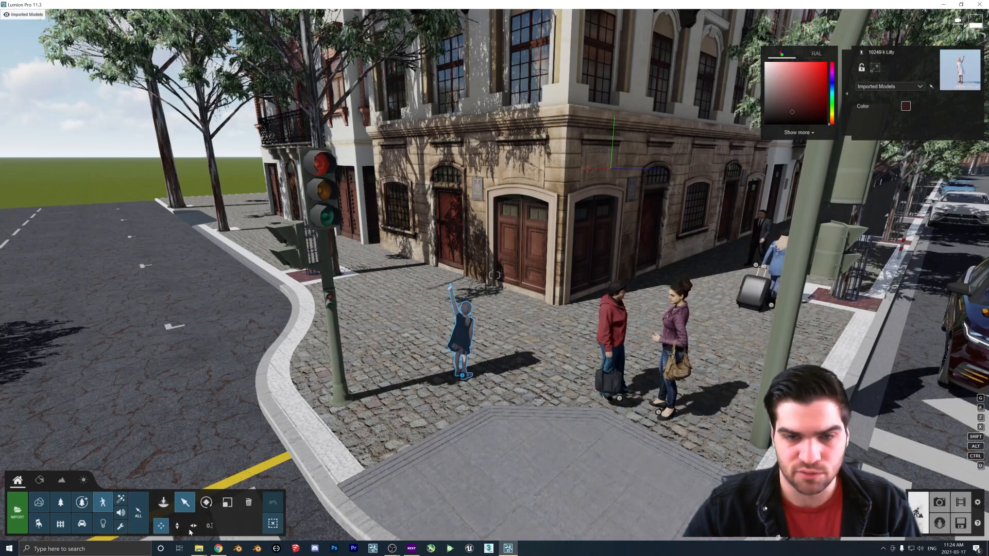
left_click(249, 503)
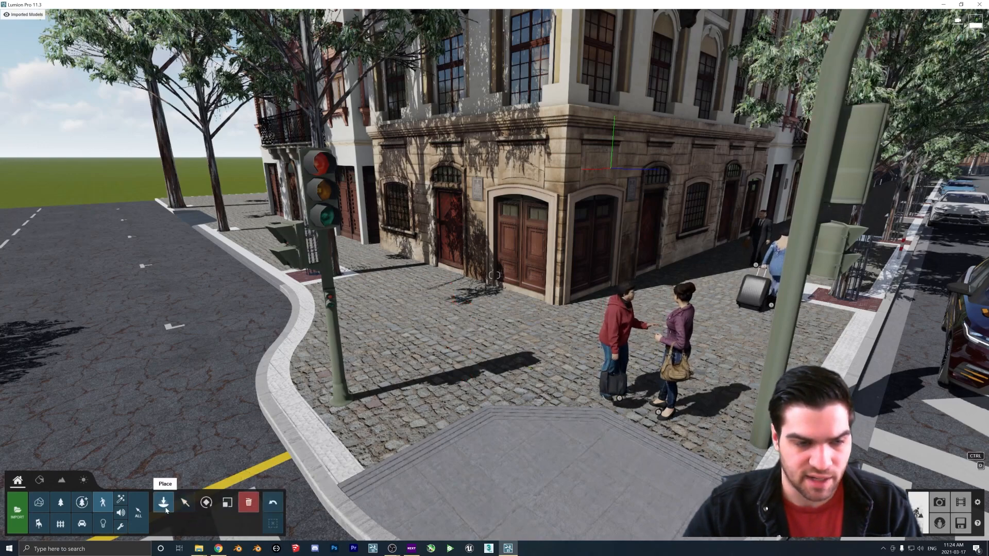
Place an idle horse from the animals category on the sidewalk
left_click(168, 509)
left_click(17, 85)
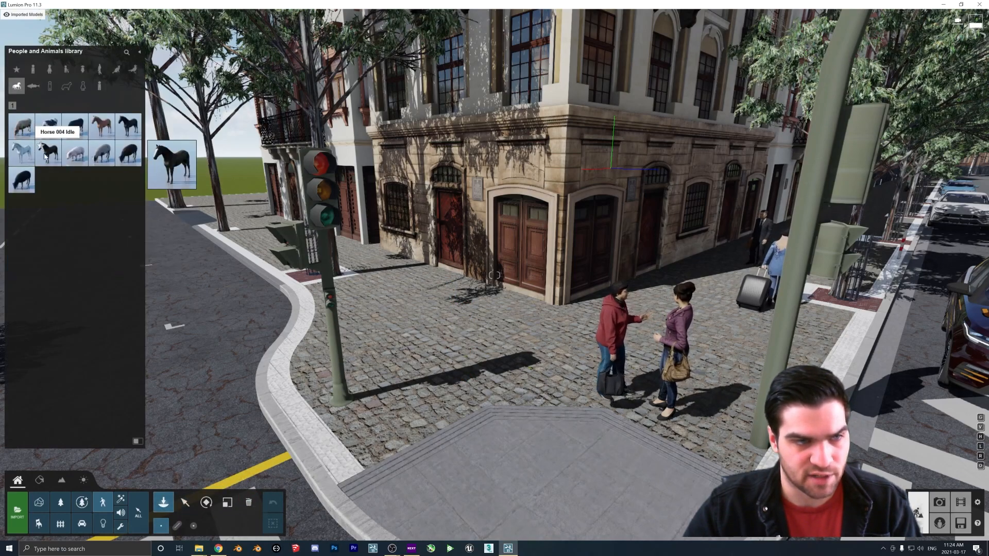
left_click(473, 371)
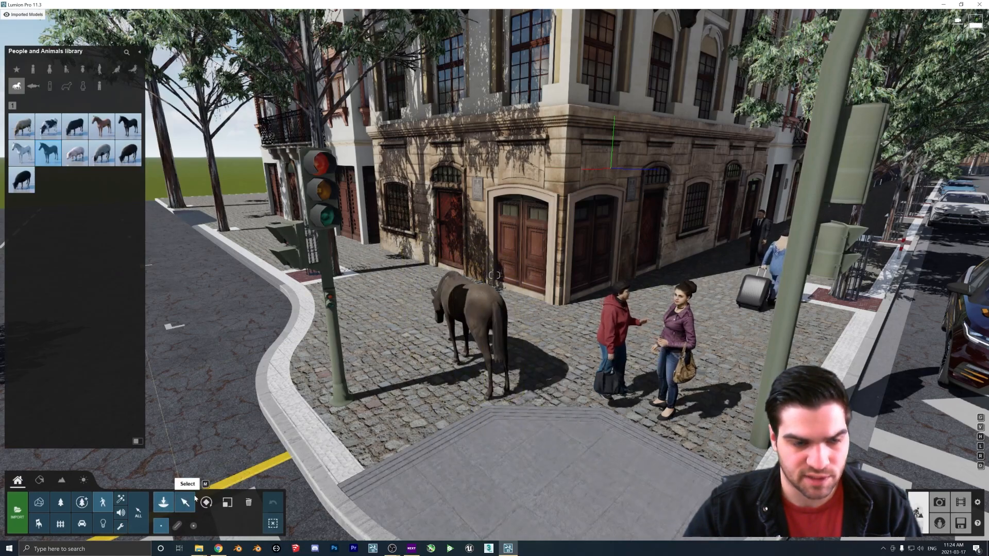
Colorize the horse and switch its colorize style to Flat
left_click(186, 502)
left_click(943, 106)
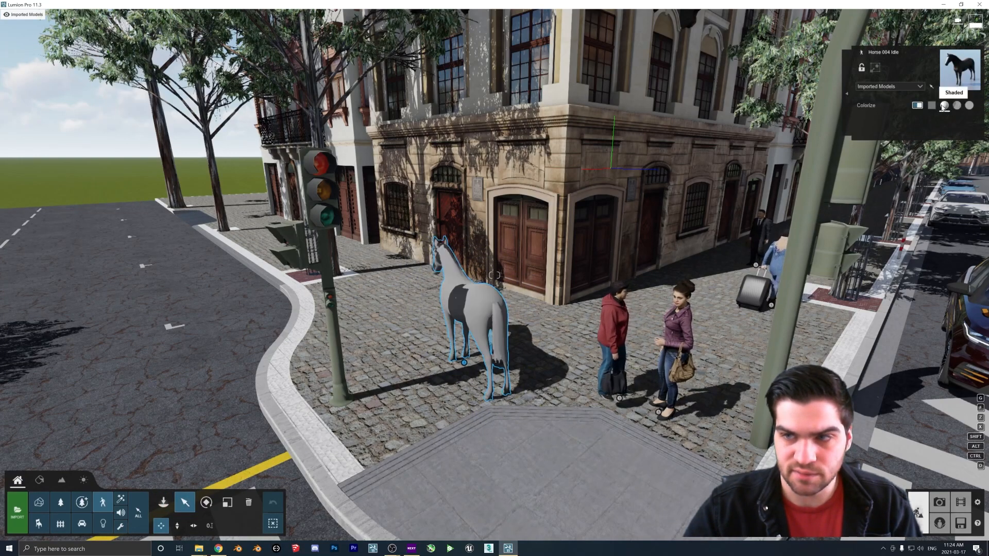
left_click(969, 105)
key("s")
right_click_drag(341, 269, 498, 309)
key("w")
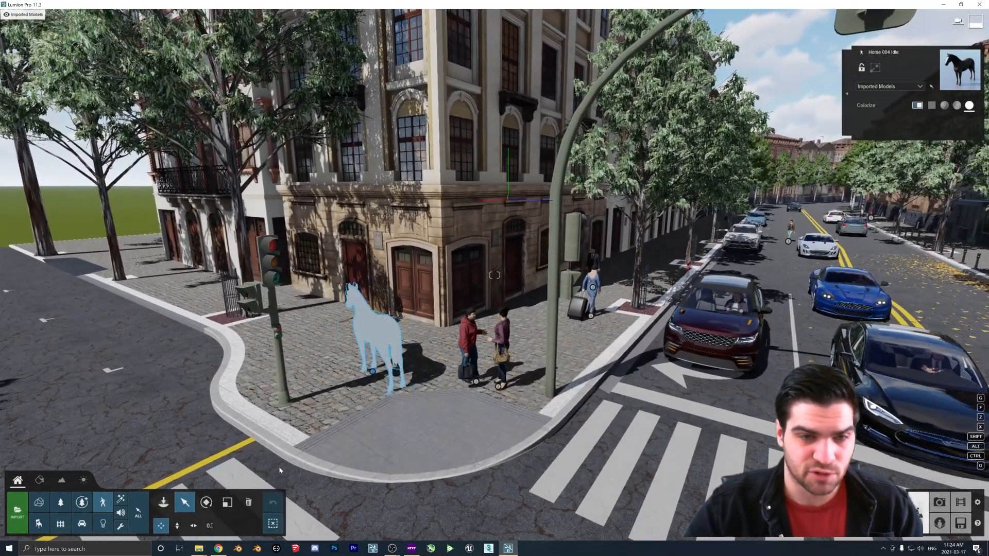
Delete the horse from the sidewalk
left_click(248, 503)
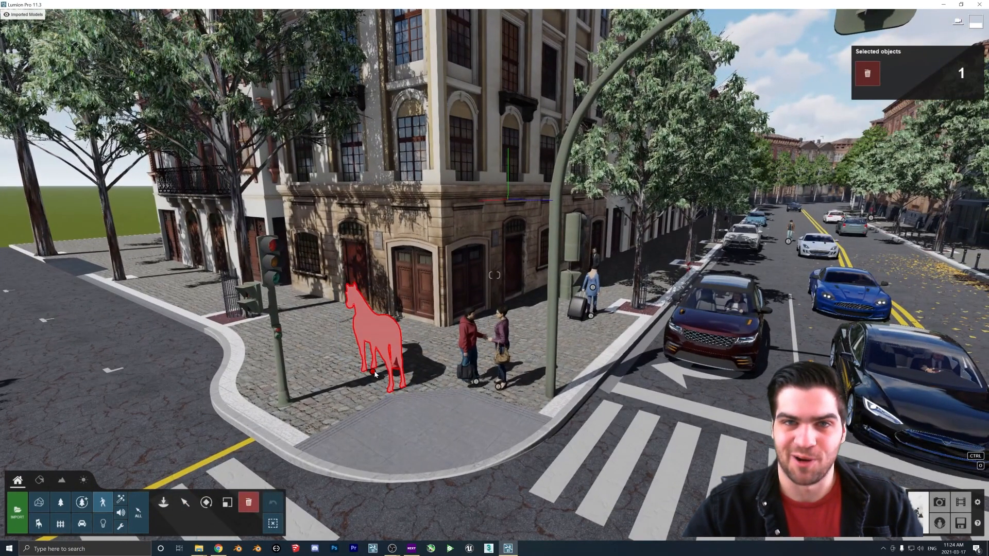
left_click(374, 374)
key("s")
right_click_drag(227, 420, 293, 425)
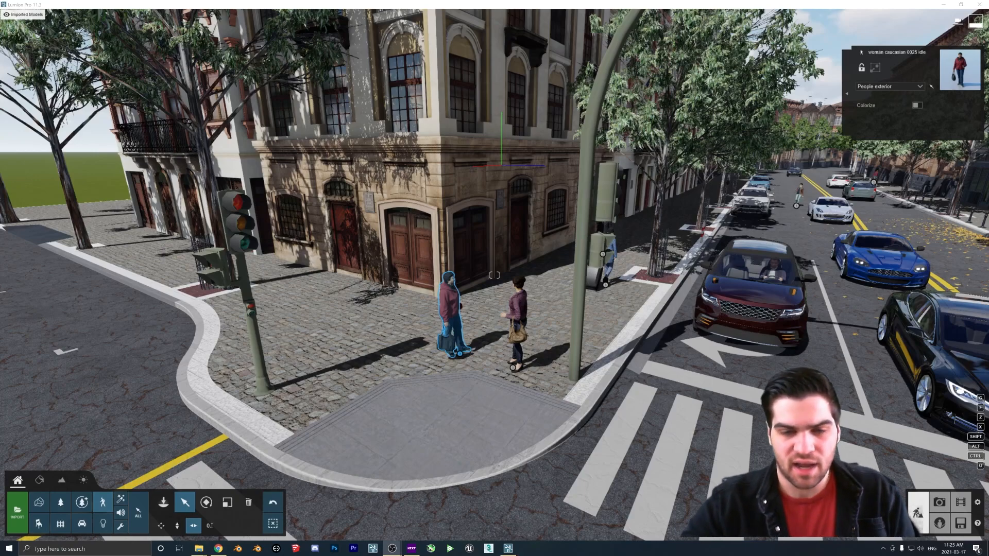
Select the man and woman talking on the sidewalk and group them together
left_click(515, 369)
left_click(459, 355, "ctrl")
left_click_drag(459, 355, 488, 344)
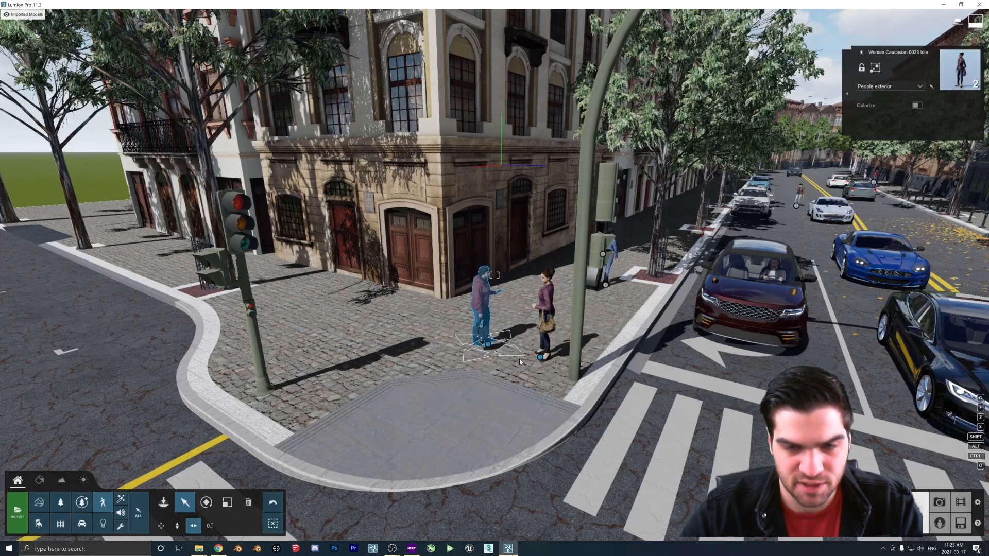
left_click(875, 68)
Reposition the grouped couple slightly along the sidewalk
key("w")
right_click_drag(543, 360, 562, 346)
key("s")
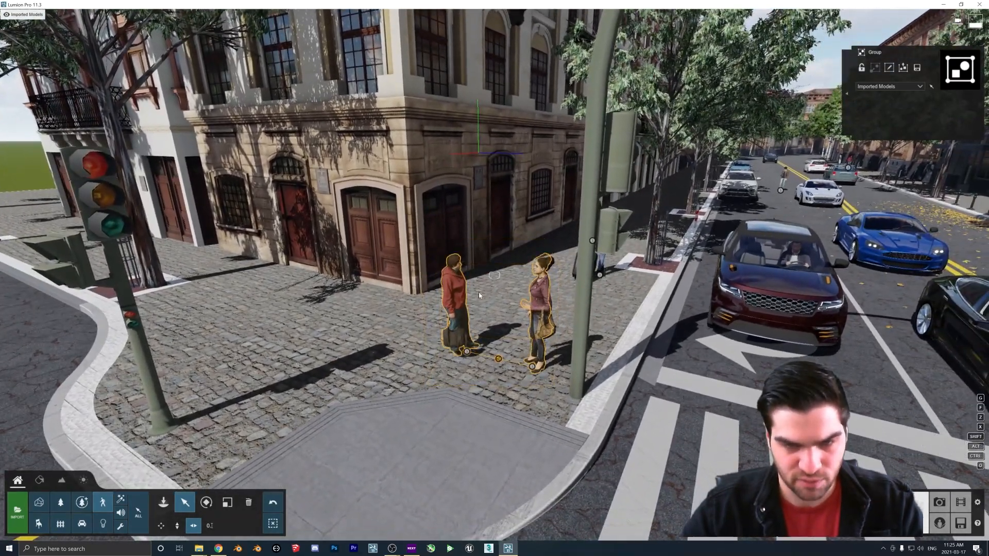
left_click_drag(498, 369, 484, 369)
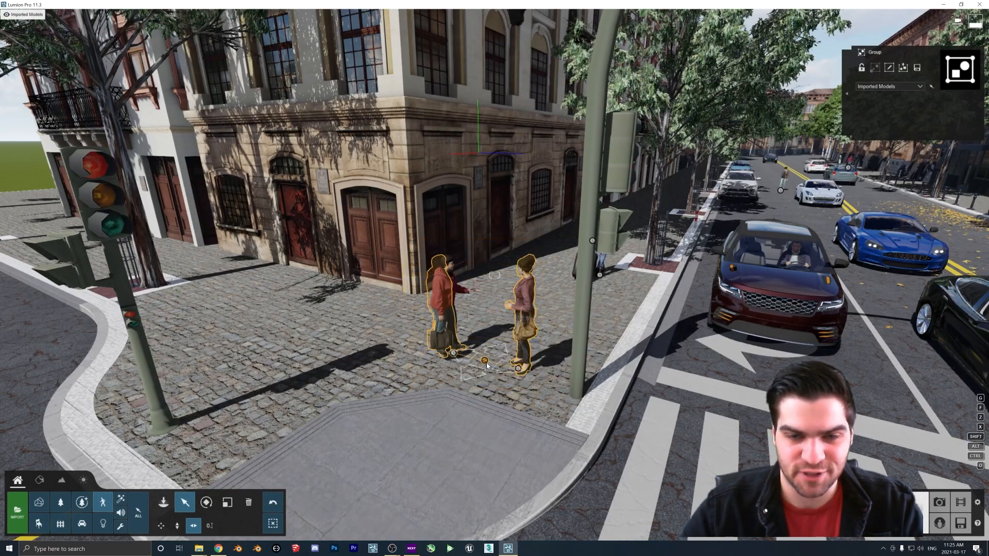
right_click_drag(550, 367, 561, 347)
key("w")
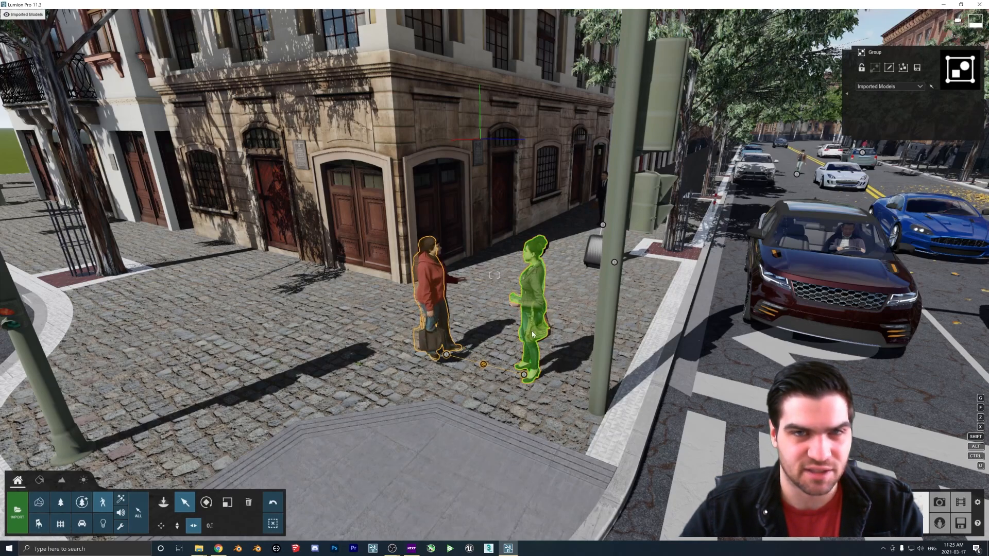
left_click_drag(483, 363, 523, 356)
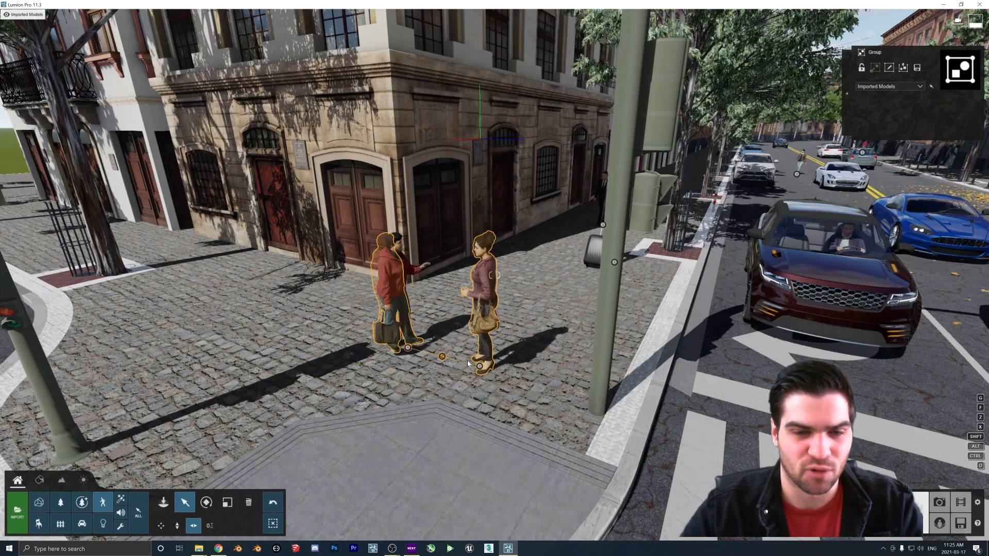
Open the group for editing, select each person inside it individually, and confirm the edit
left_click(889, 68)
left_click(441, 357)
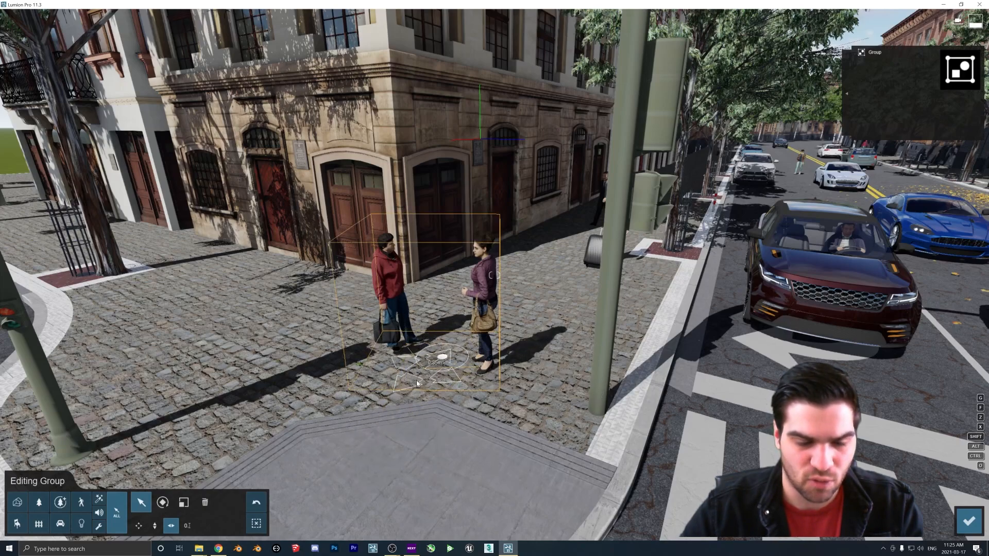
left_click(455, 381)
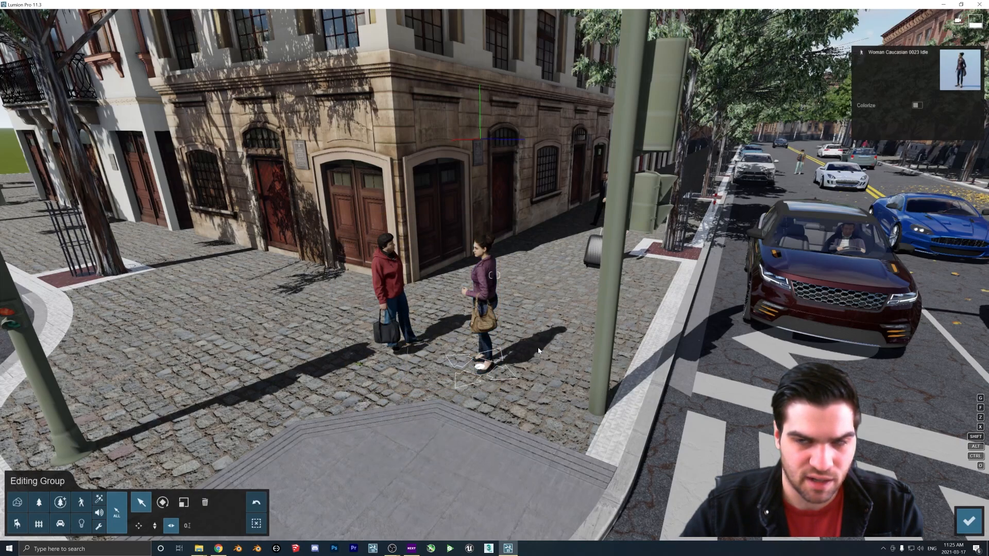
left_click(382, 344)
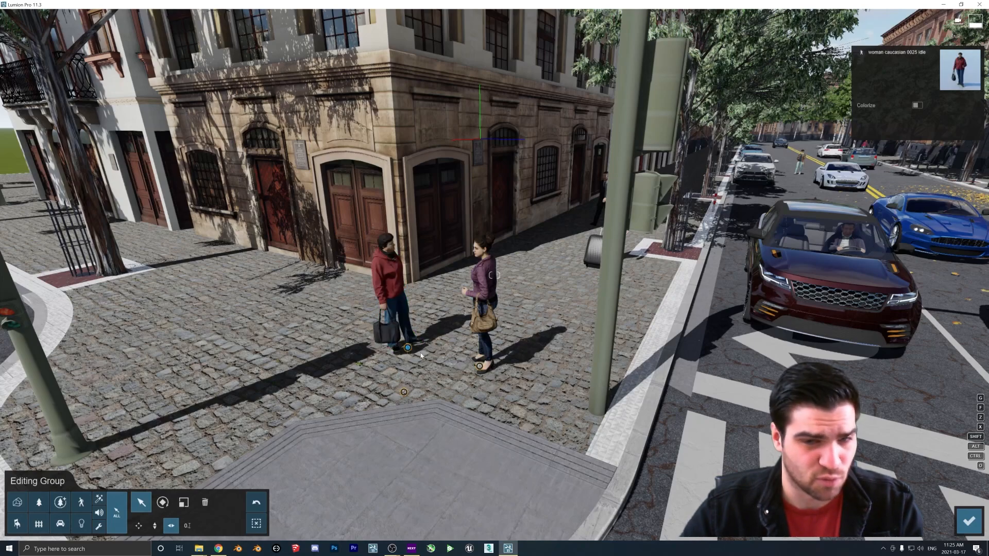
left_click(479, 366)
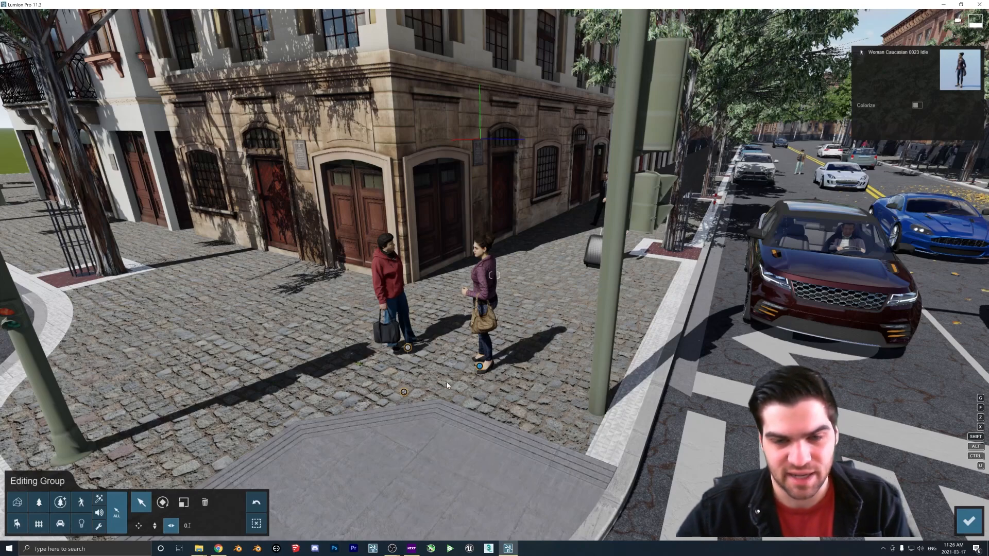
left_click(959, 523)
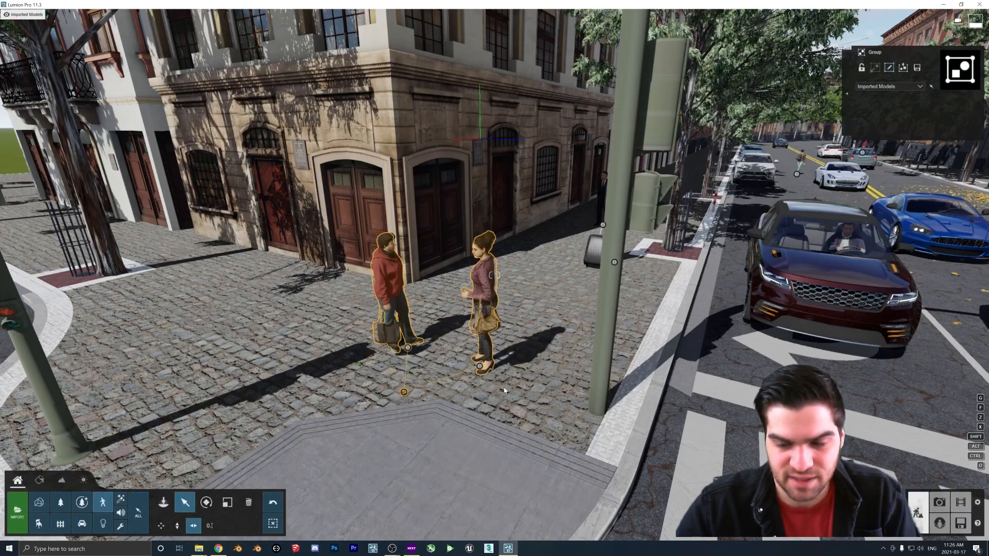
Move the grouped couple closer to the building
left_click_drag(402, 394, 426, 338)
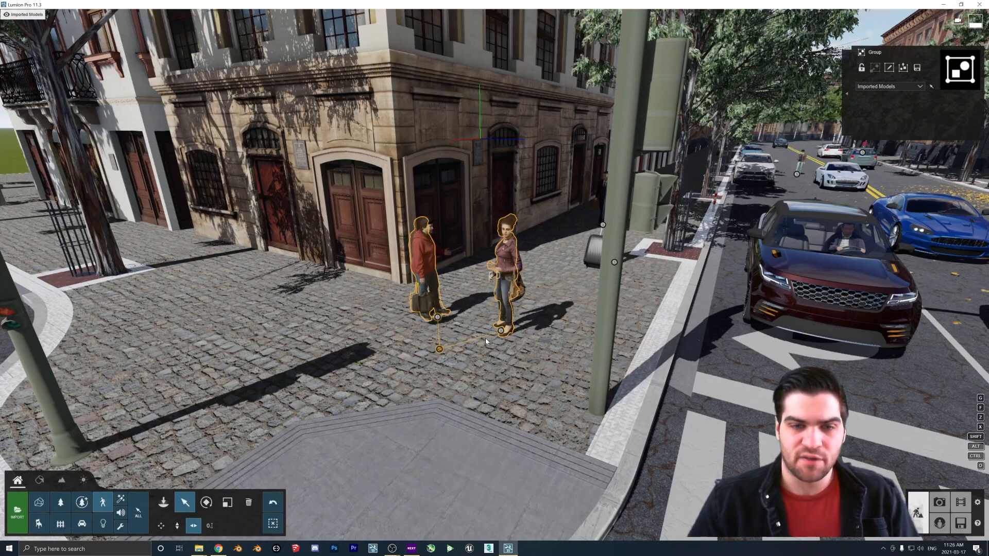
mouse_move(440, 352)
mouse_move(440, 352)
left_mouse_down()
mouse_move(507, 346)
mouse_move(440, 361)
left_mouse_up()
Select the man and the woman individually, then view the wider intersection
left_click(417, 324)
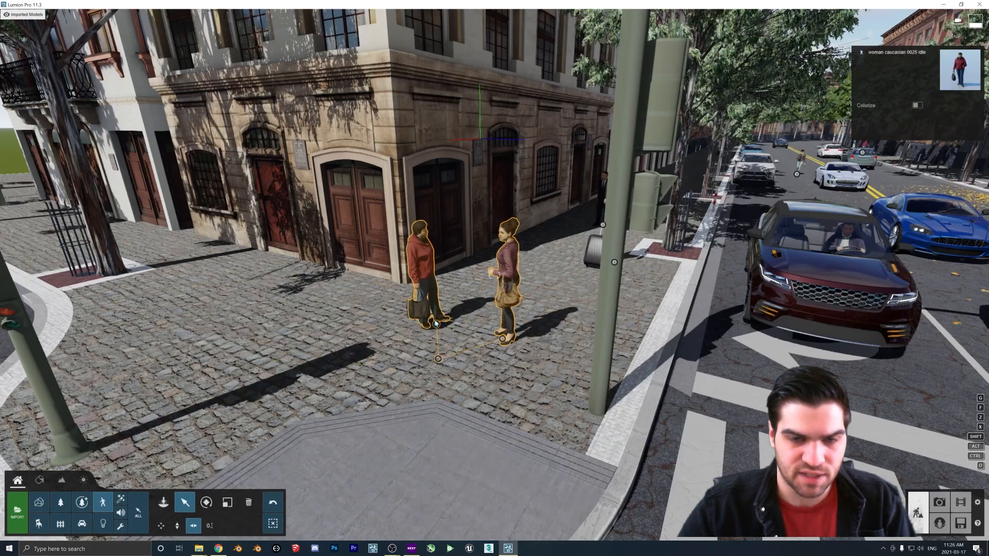
left_click(503, 339)
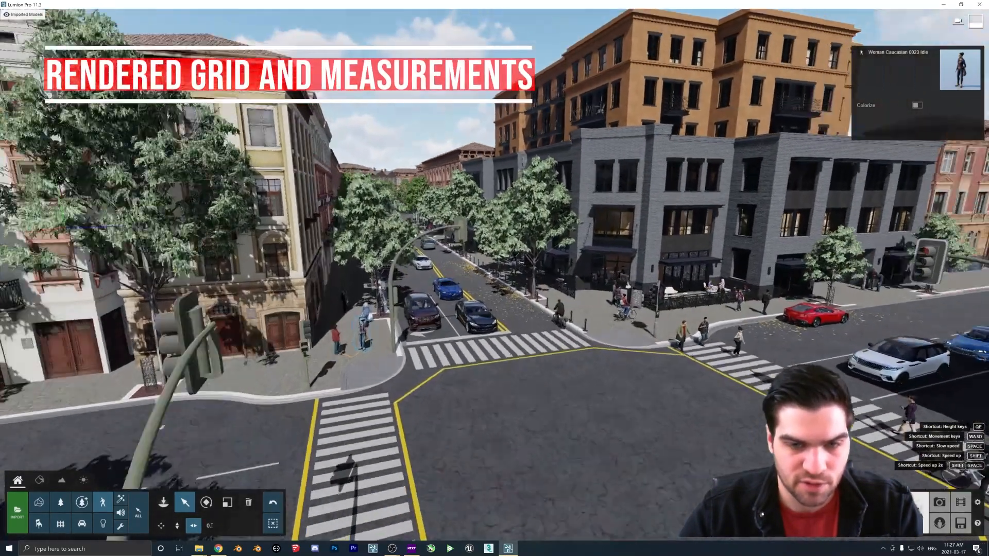
right_click_drag(464, 313, 533, 317)
key("w")
key("s")
key("w")
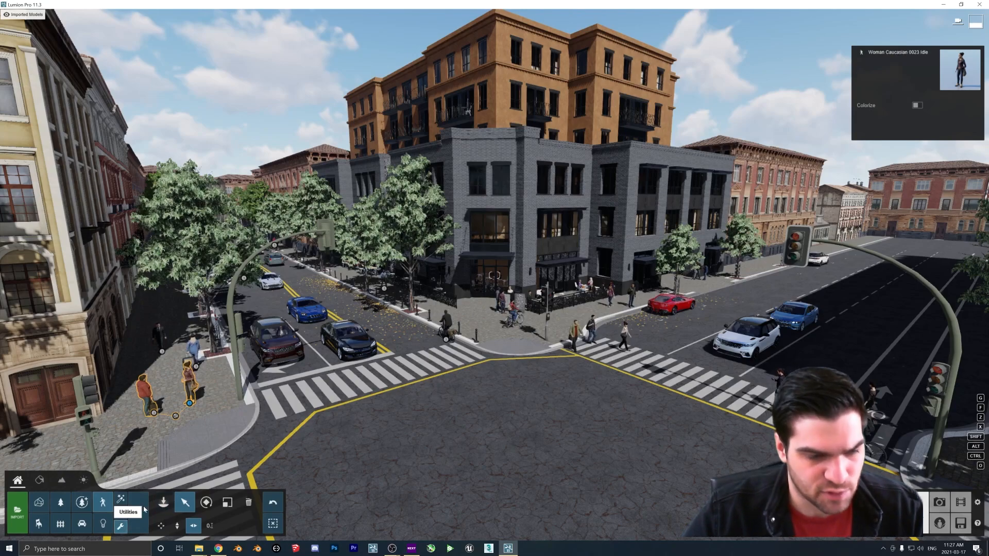
left_click(163, 510)
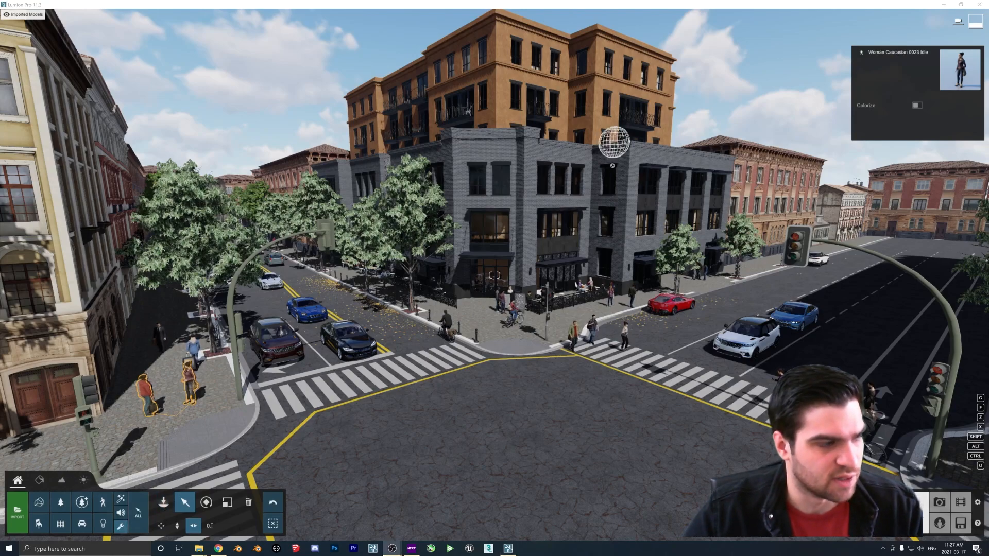
Add a Grid utility to the scene, adjust its grid scale slightly, and enable its render-in-output option
left_click(164, 502)
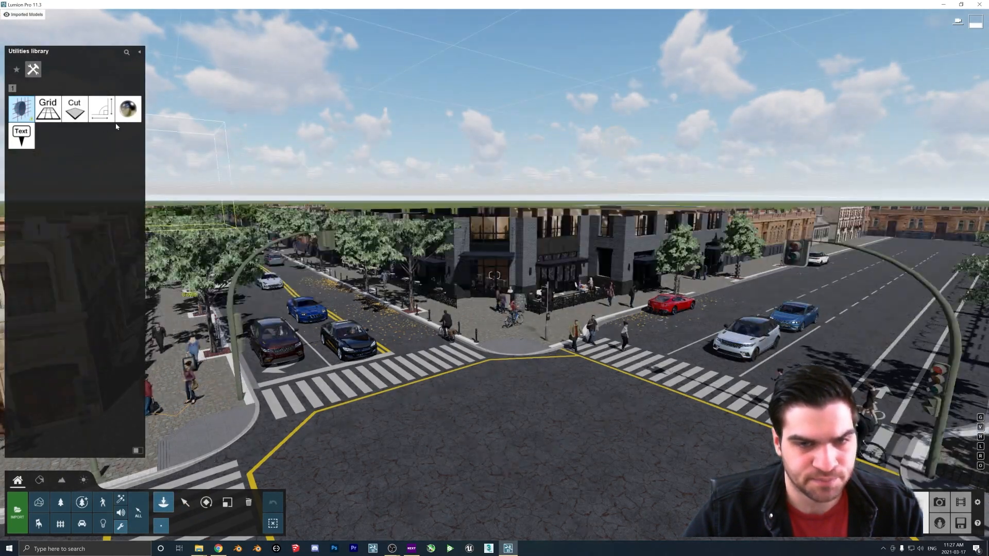
left_click(48, 108)
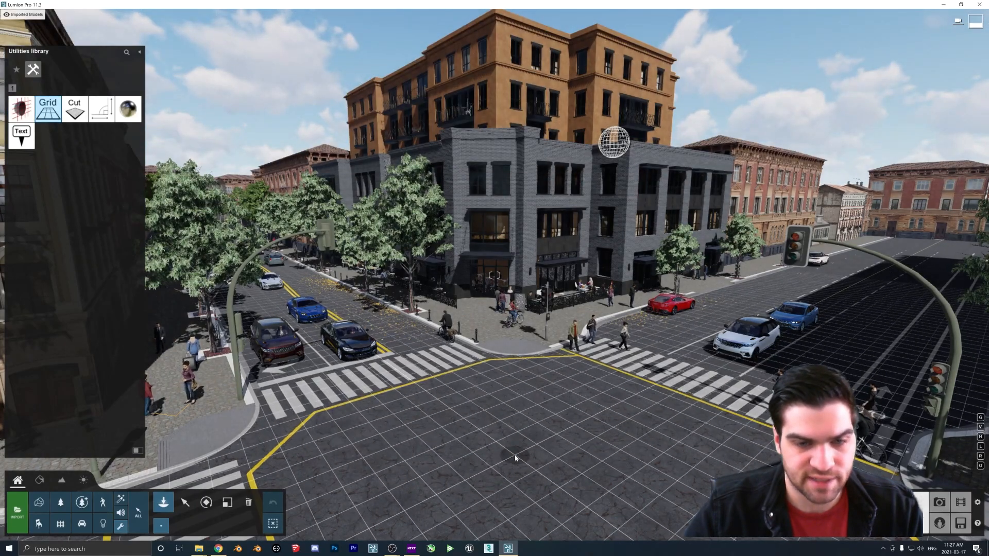
left_click(185, 502)
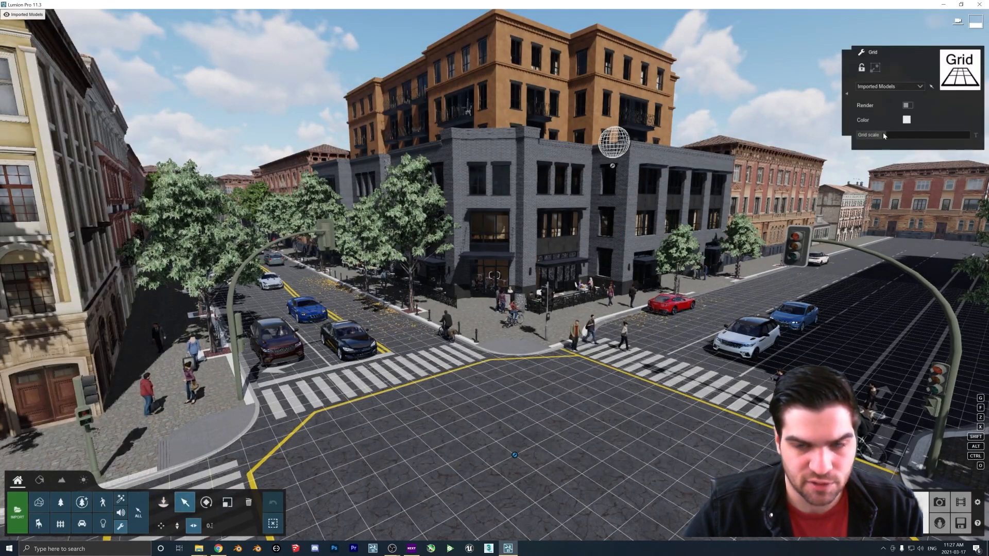
mouse_move(882, 137)
left_mouse_down()
mouse_move(901, 134)
mouse_move(888, 138)
left_mouse_up()
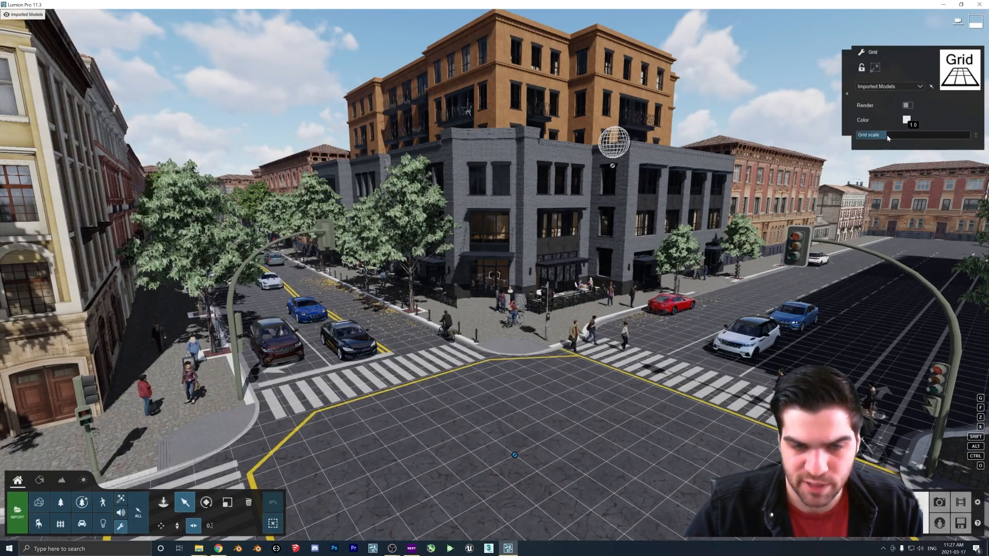
left_click(907, 105)
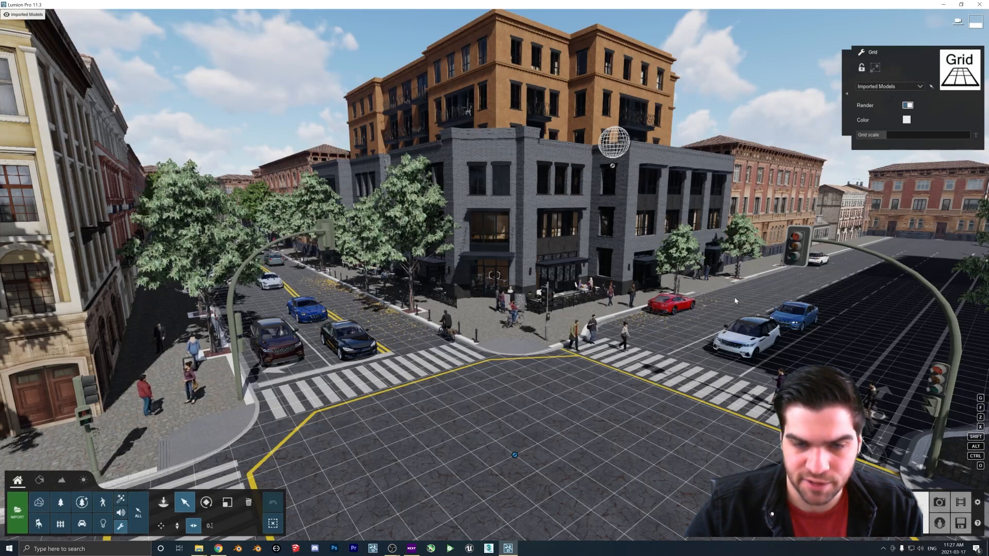
Set the grid's colour to red and turn off its render-in-output option
left_click(940, 501)
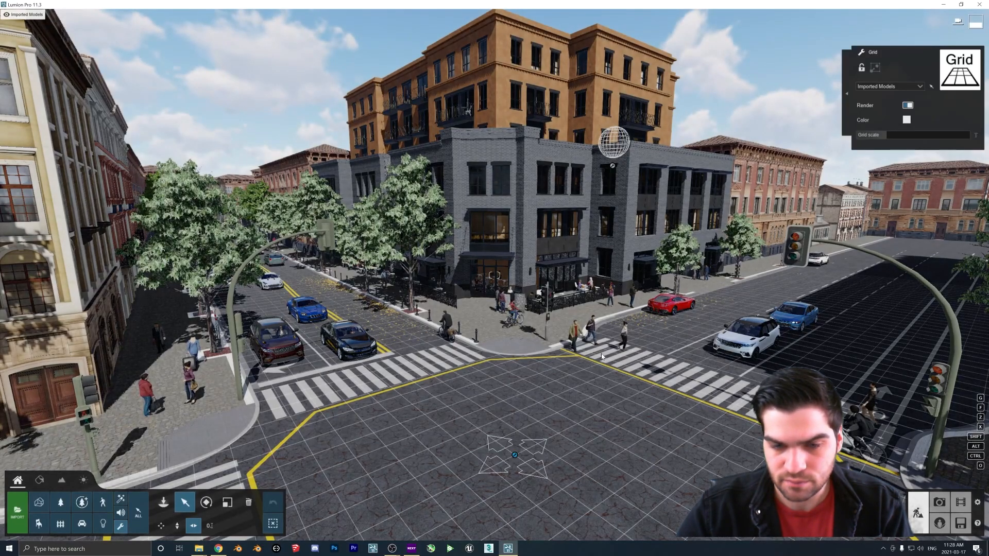
left_click(906, 119)
left_click(819, 73)
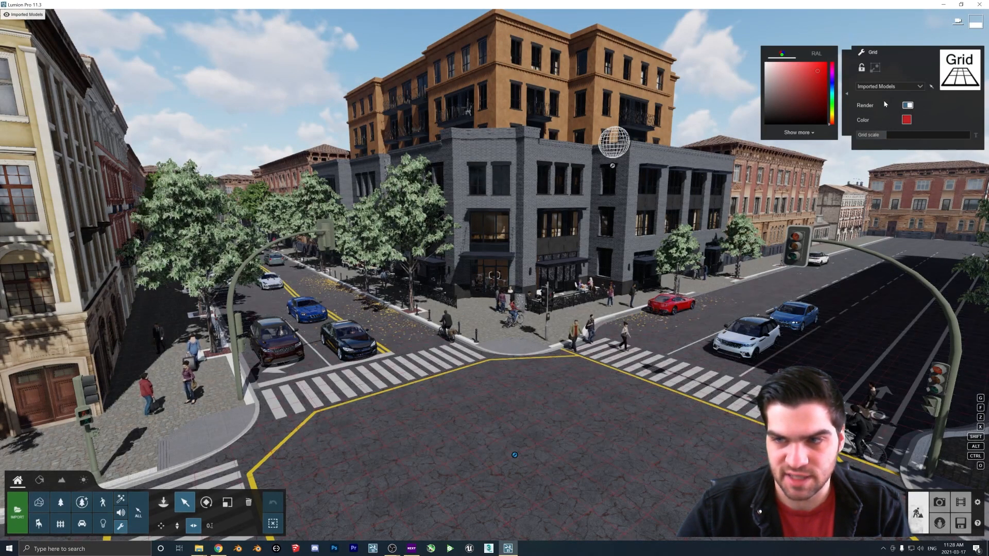
left_click(907, 105)
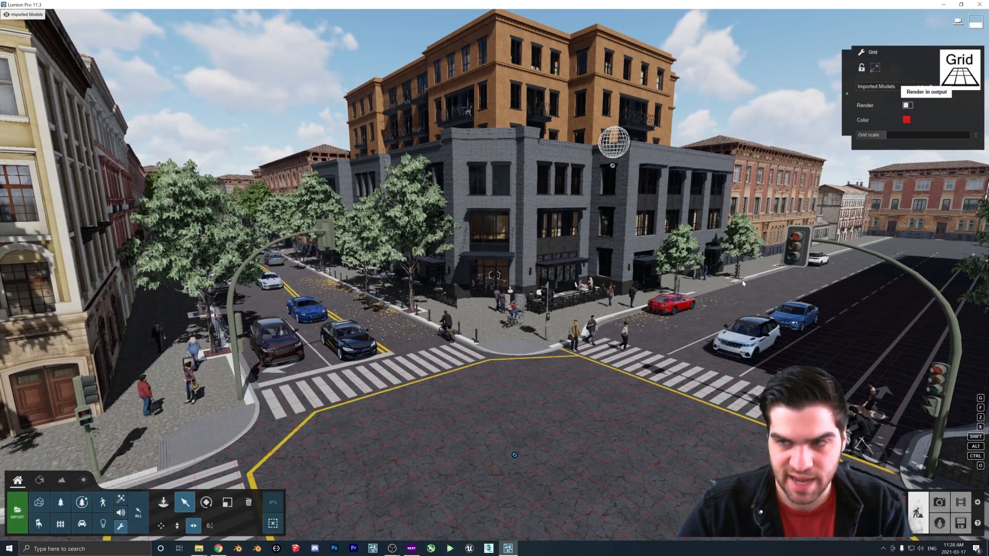
Preview the scene in photo mode, then return to build mode
left_click(940, 502)
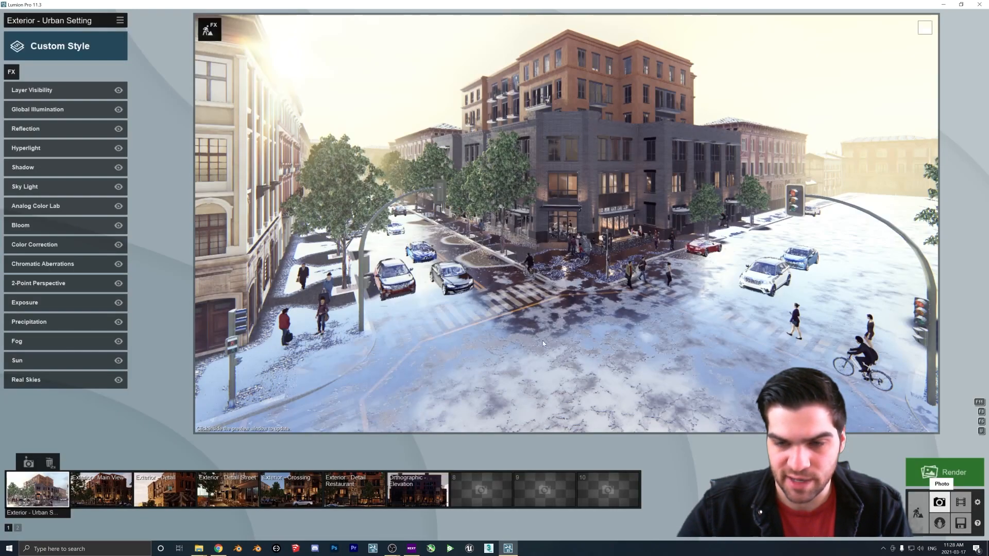
left_click(918, 514)
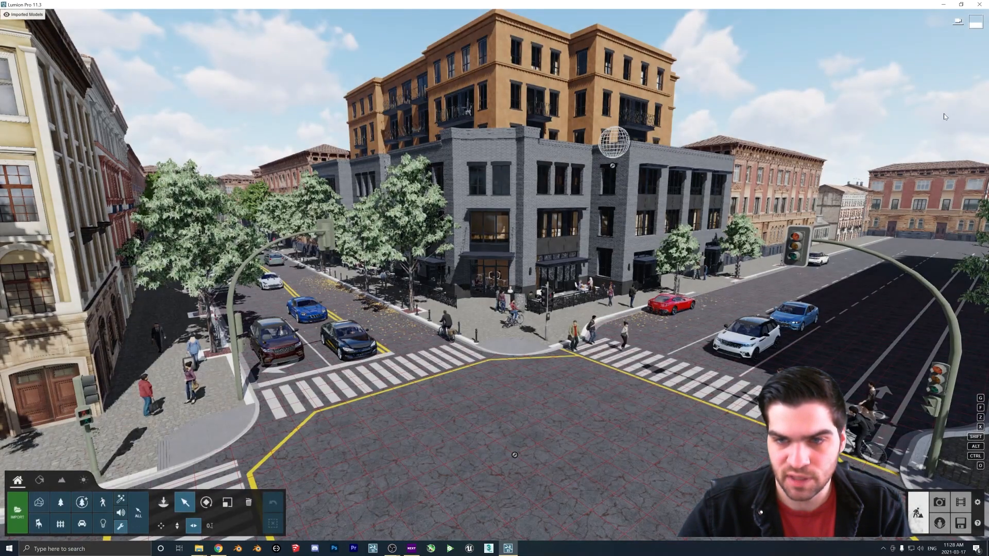
left_click(249, 503)
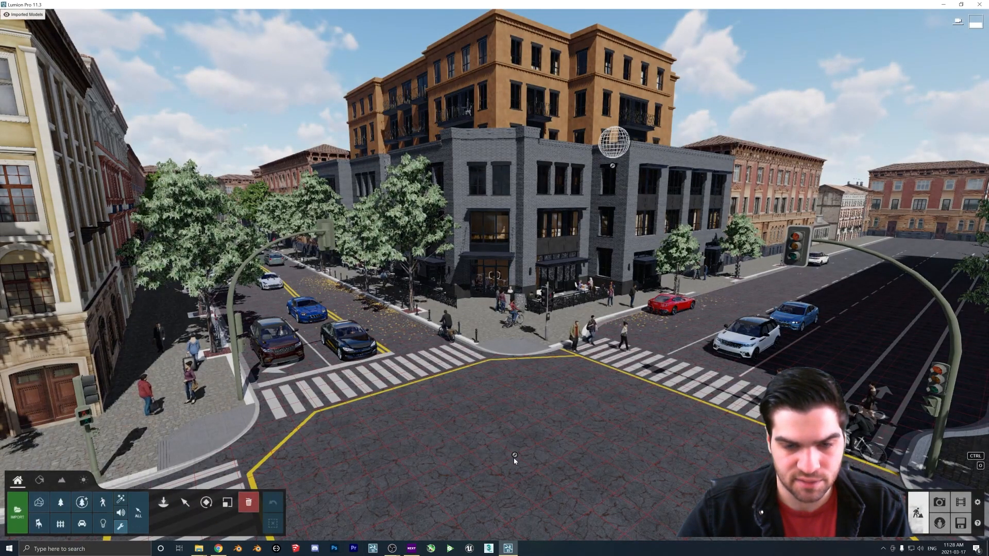
left_click(176, 506)
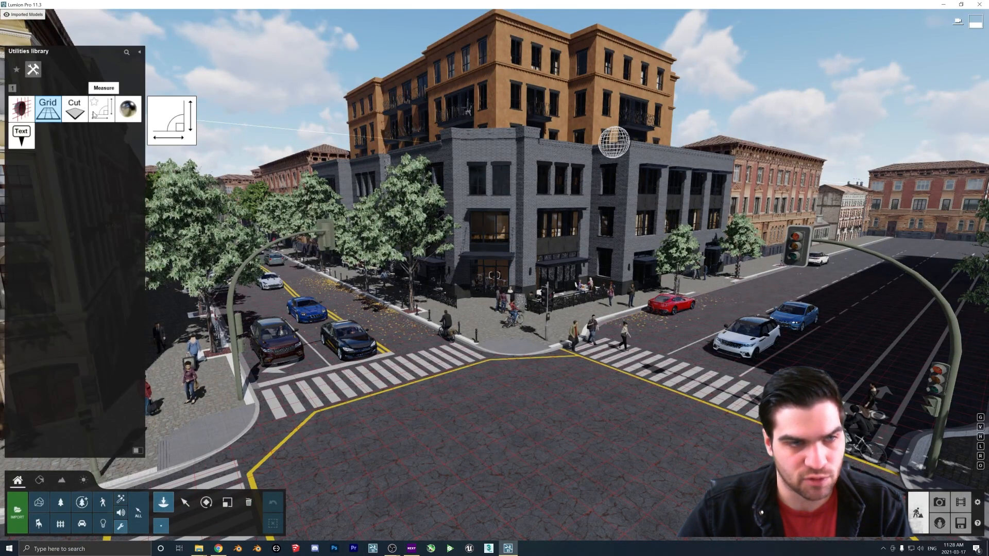
Place a Measure utility along the vertical corner edge of the grey building
left_click(103, 109)
key("shift+w")
right_click_drag(508, 278, 527, 299)
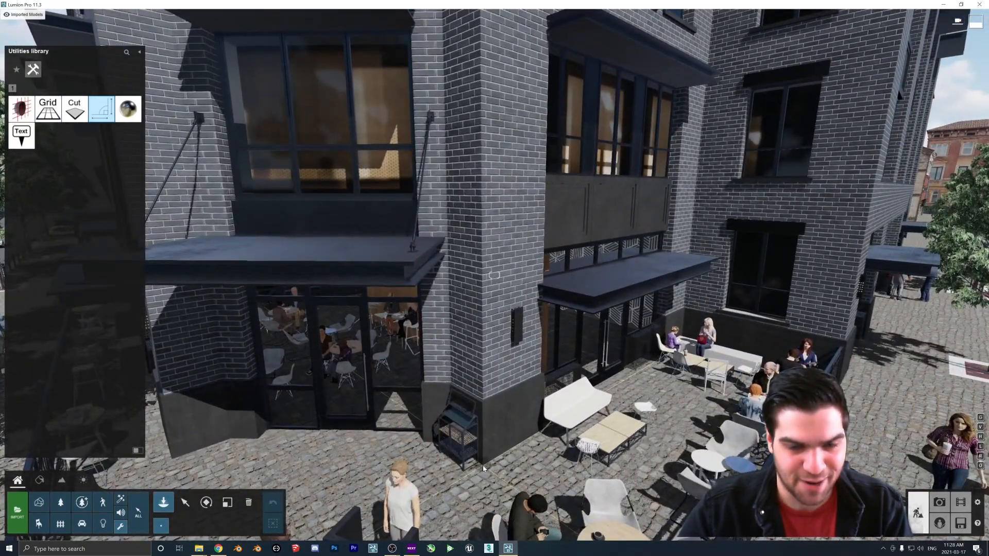
key("s")
right_click_drag(483, 469, 472, 311)
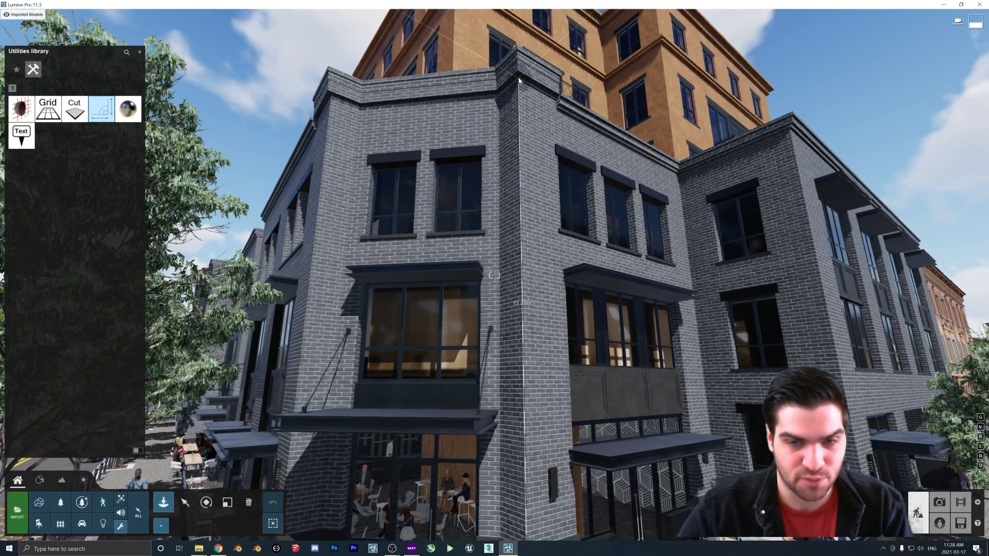
left_click(519, 80)
key("s")
right_click_drag(519, 82, 507, 179)
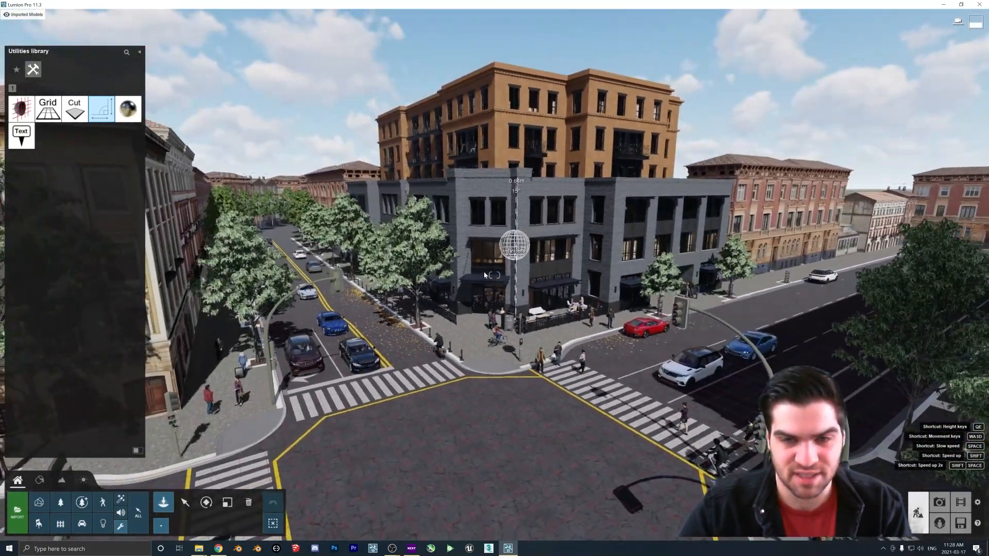
Enable the measure's render-in-output option and set its colour to red
left_click(186, 502)
key("s")
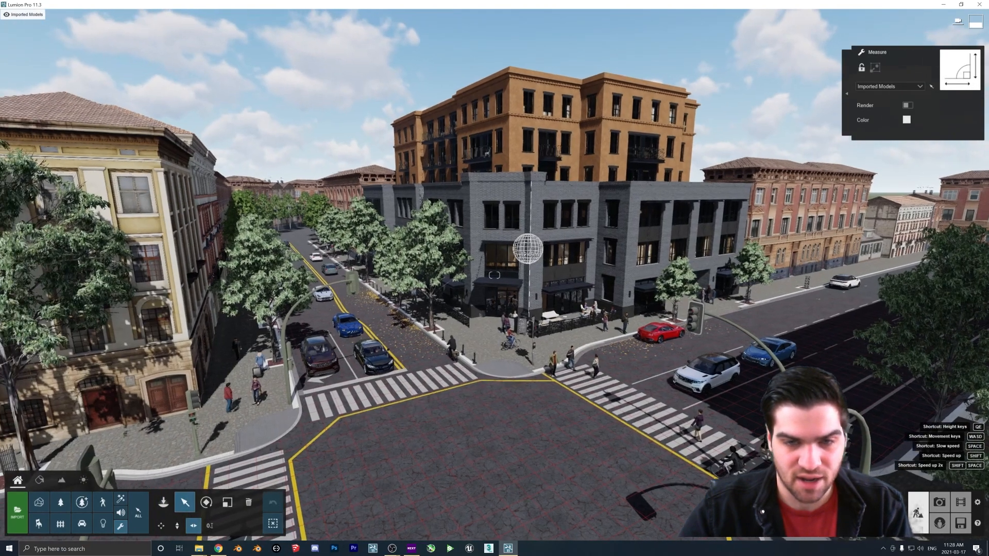
left_click(907, 105)
left_click(906, 119)
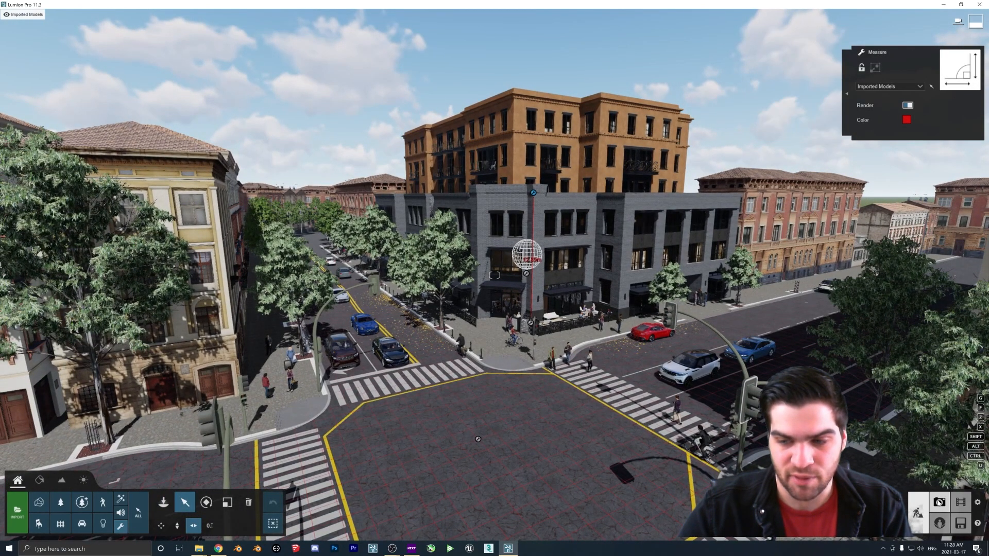
left_click(939, 502)
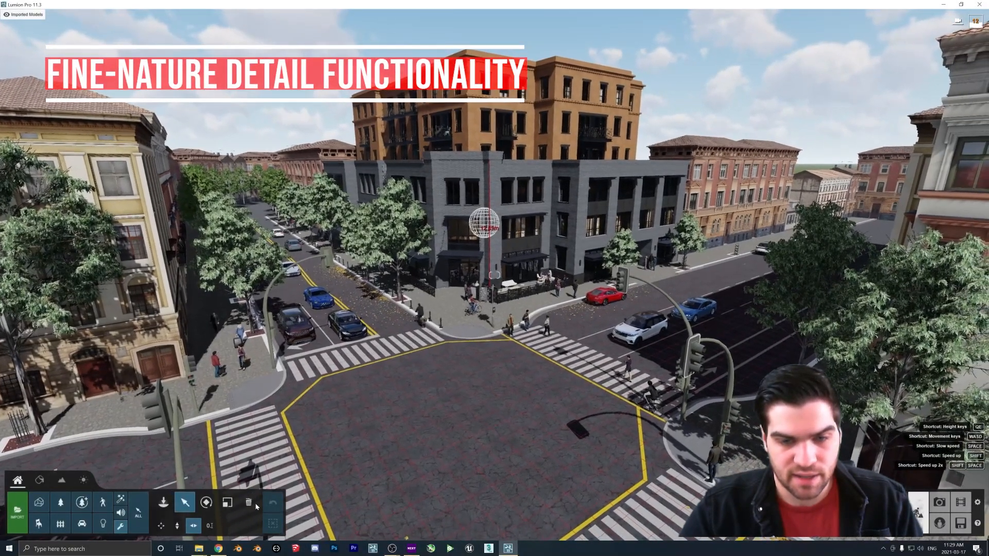
Place a Fine-detail Nature pine tree in the middle of the intersection
right_click_drag(490, 292, 516, 289)
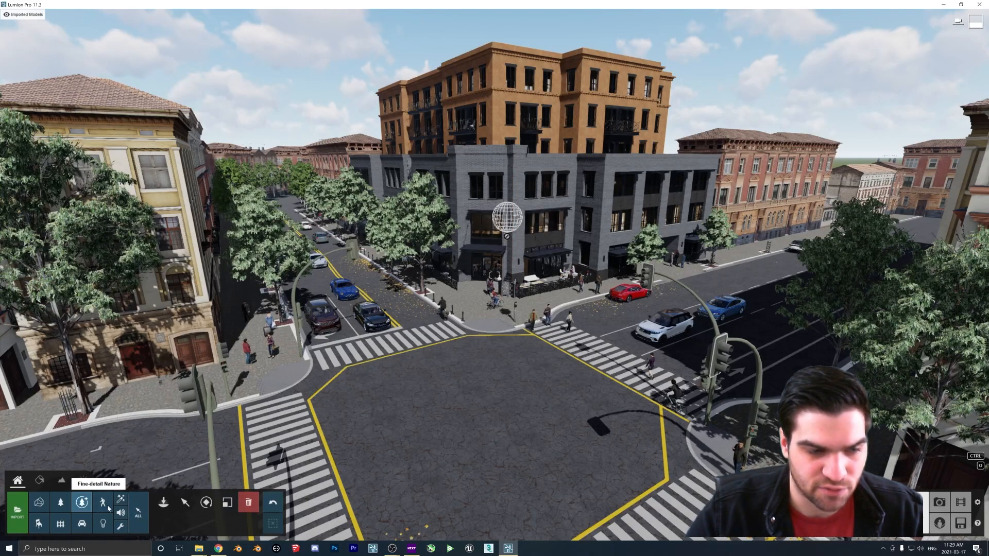
left_click(163, 503)
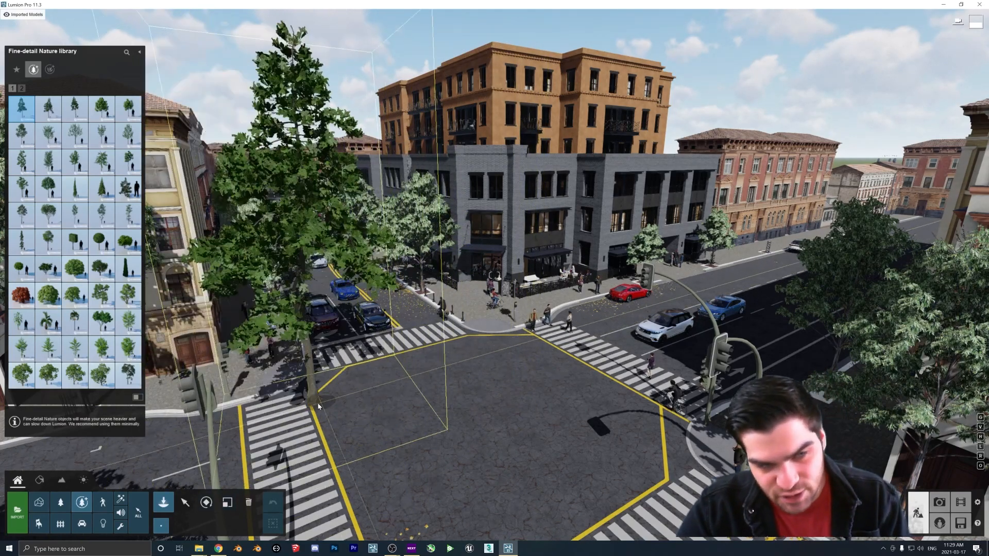
left_click(389, 386)
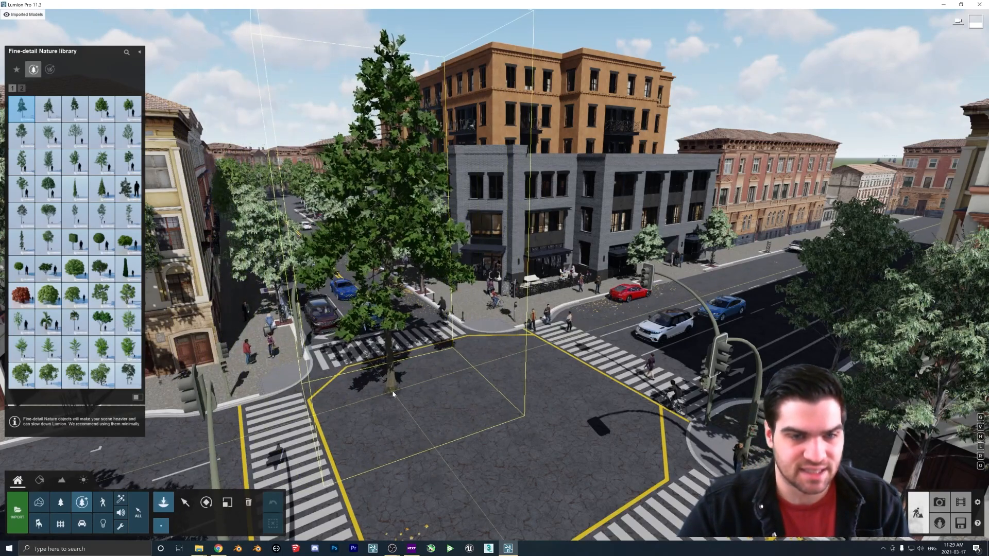
Copy the pine tree to the far side of the intersection near the crosswalk
left_click(186, 503)
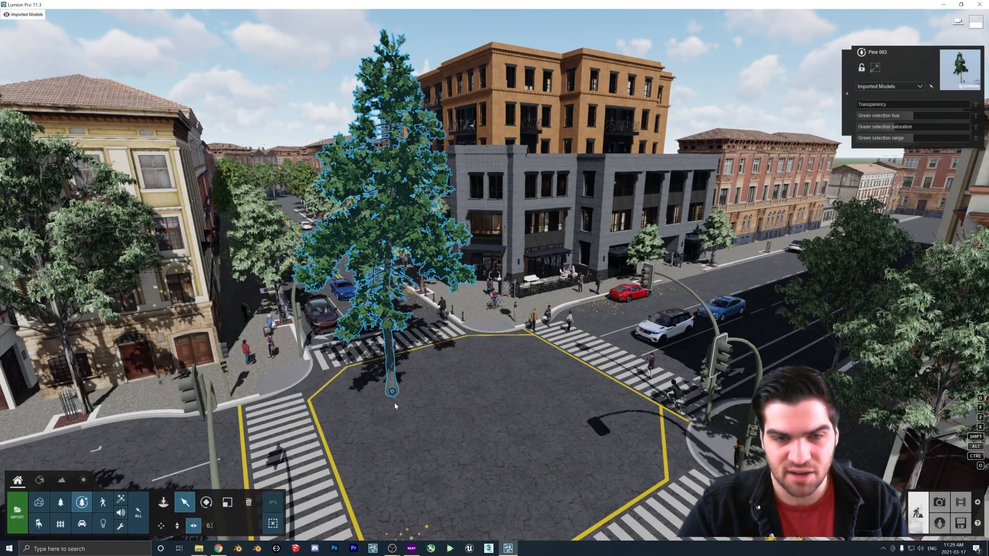
mouse_move(394, 393)
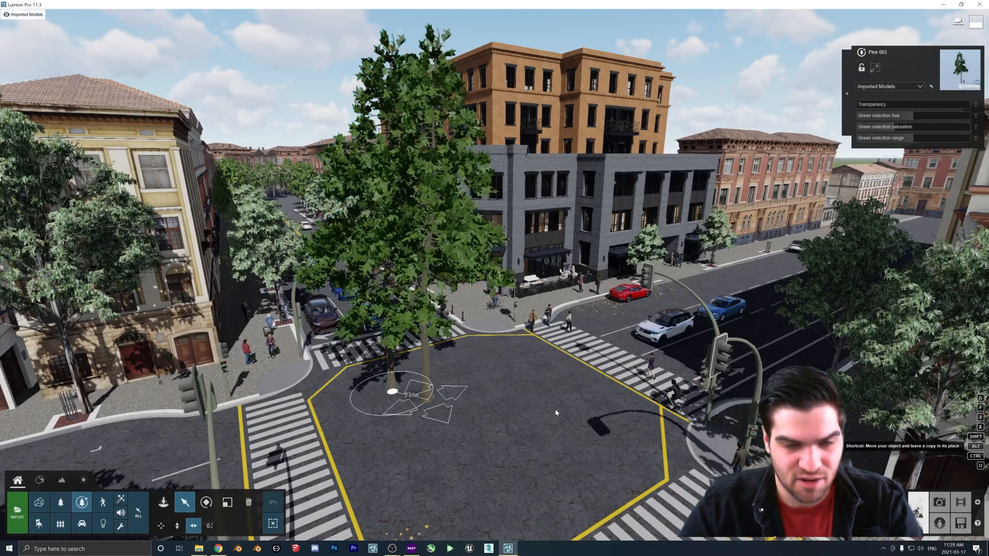
left_click_drag(394, 393, 588, 413, "alt")
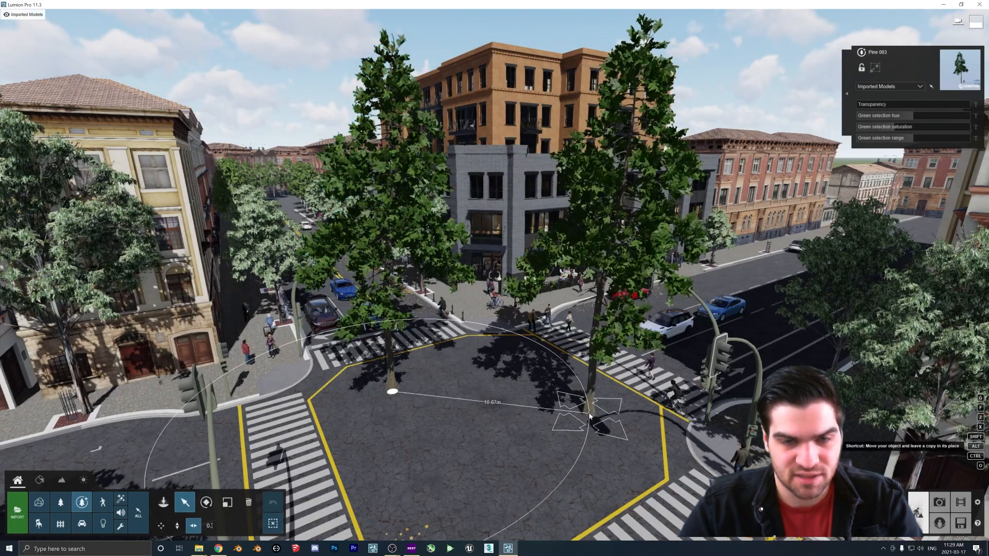
Select all identical pine trees and copy them toward the front of the intersection
left_click(845, 89)
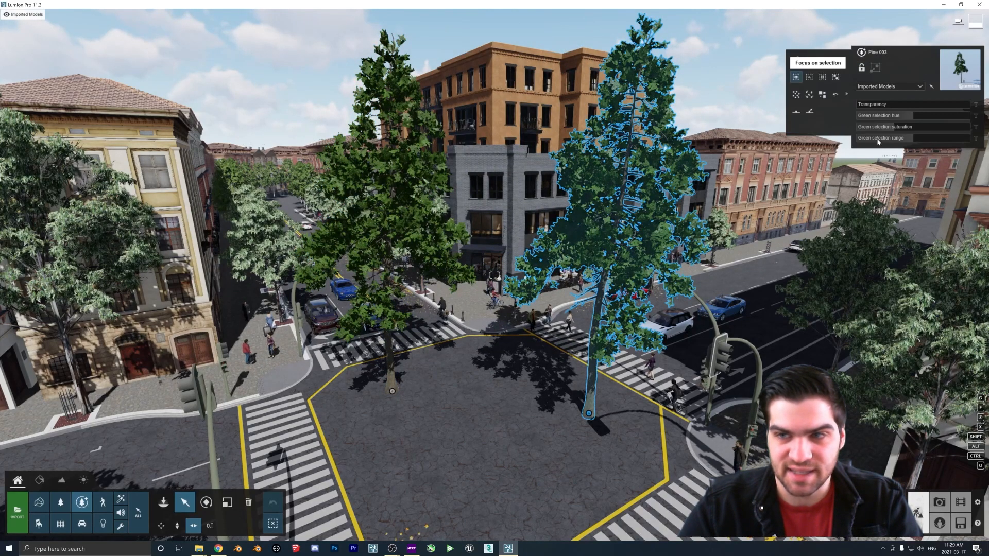
left_click(836, 77)
mouse_move(393, 392)
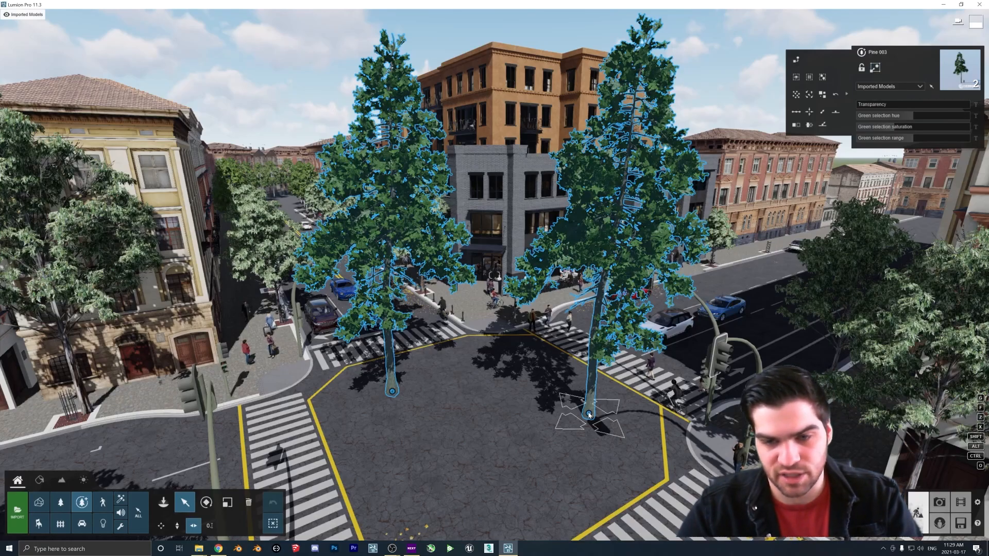
left_click_drag(587, 417, 496, 448, "alt")
left_click_drag(469, 454, 476, 451, "alt")
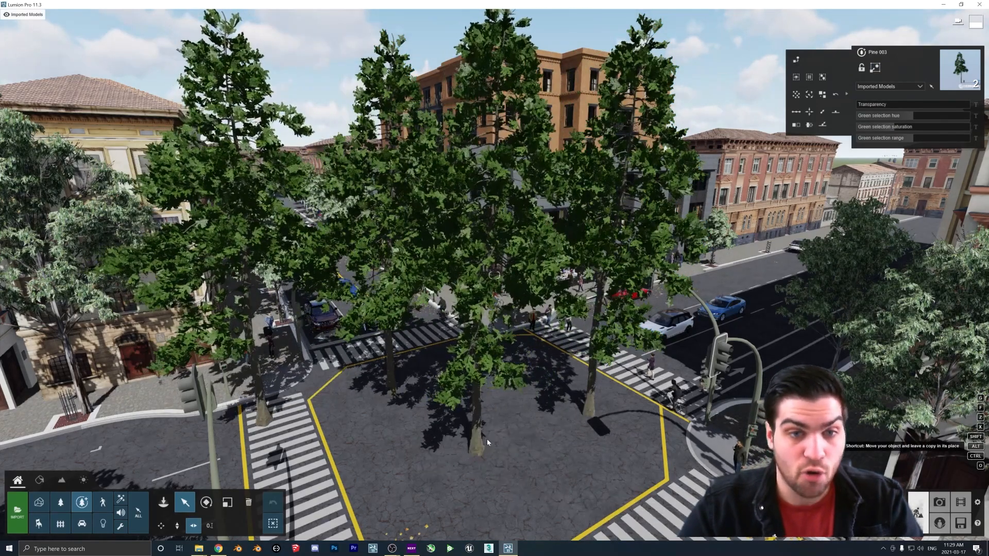
Delete all the pine trees from the intersection
left_click(245, 506)
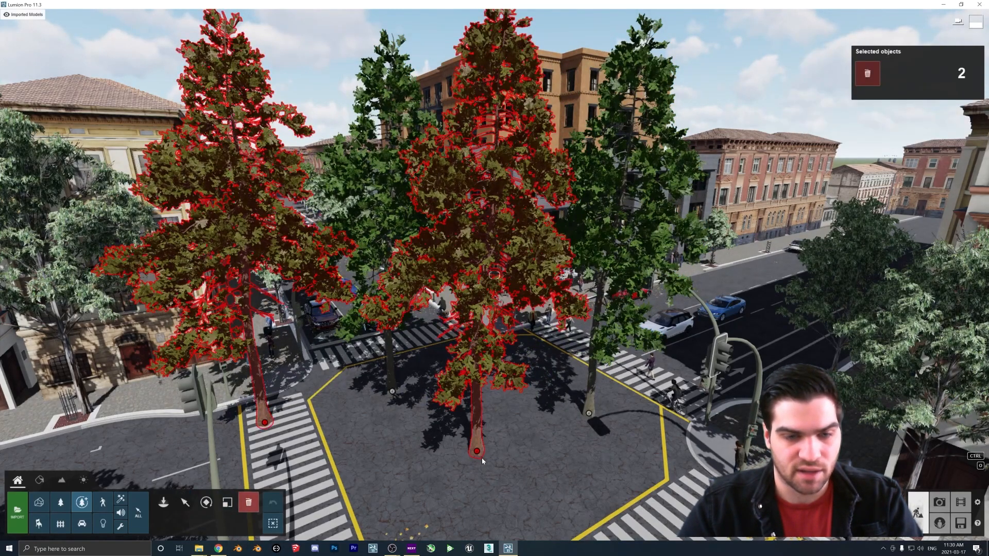
left_click(479, 453)
left_click(395, 395)
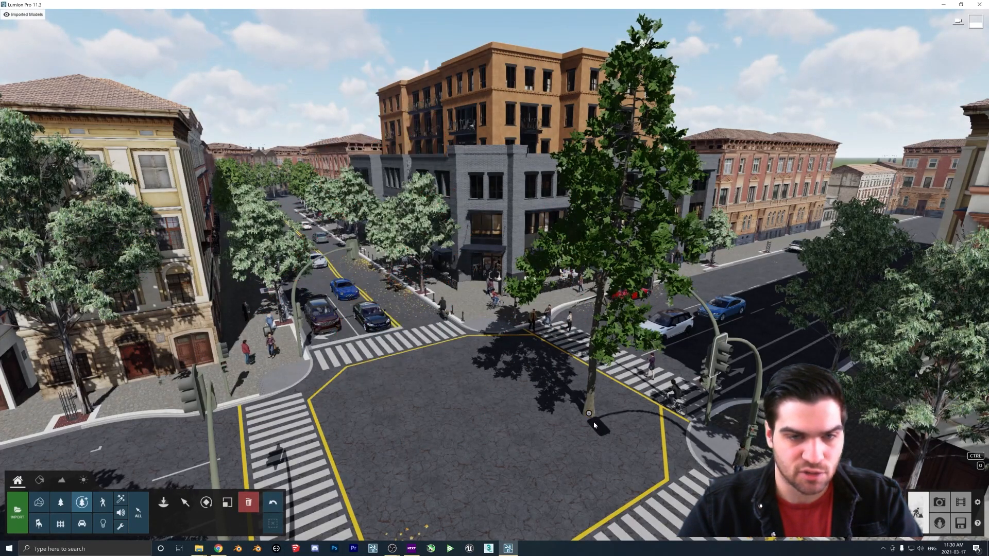
left_click(589, 413)
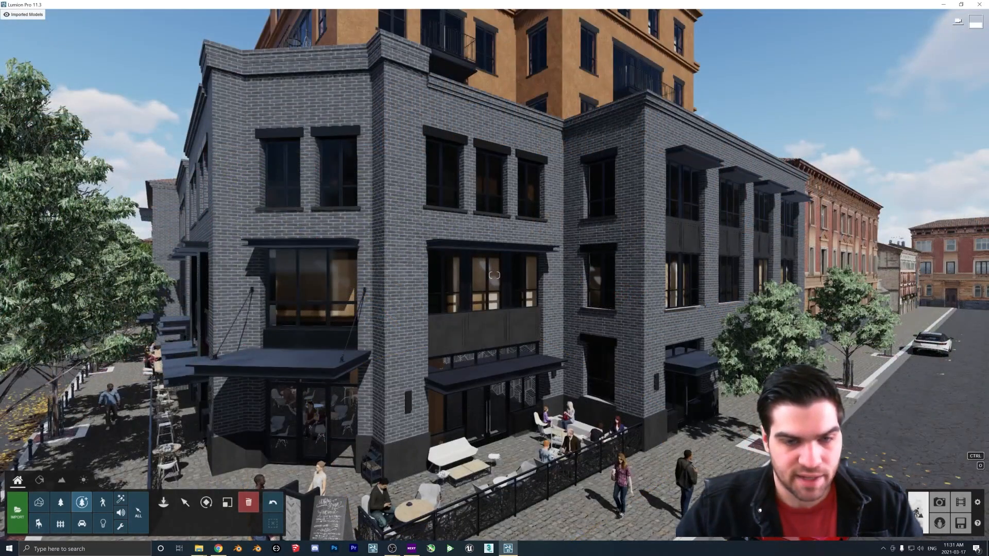
Place a spotlight from the Lights library on the grey building's facade above the patio
key("w")
key("s")
right_click_drag(649, 371, 614, 358)
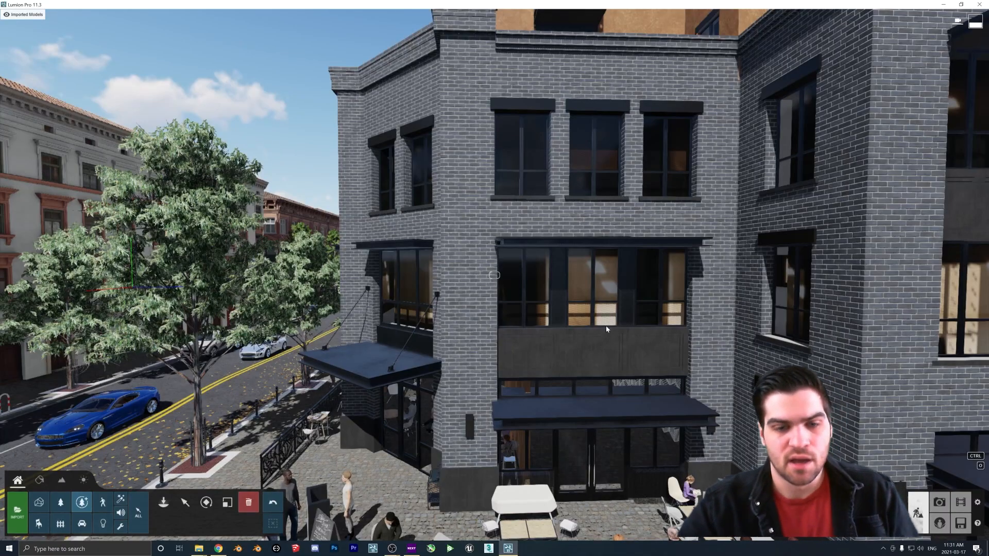
key("w")
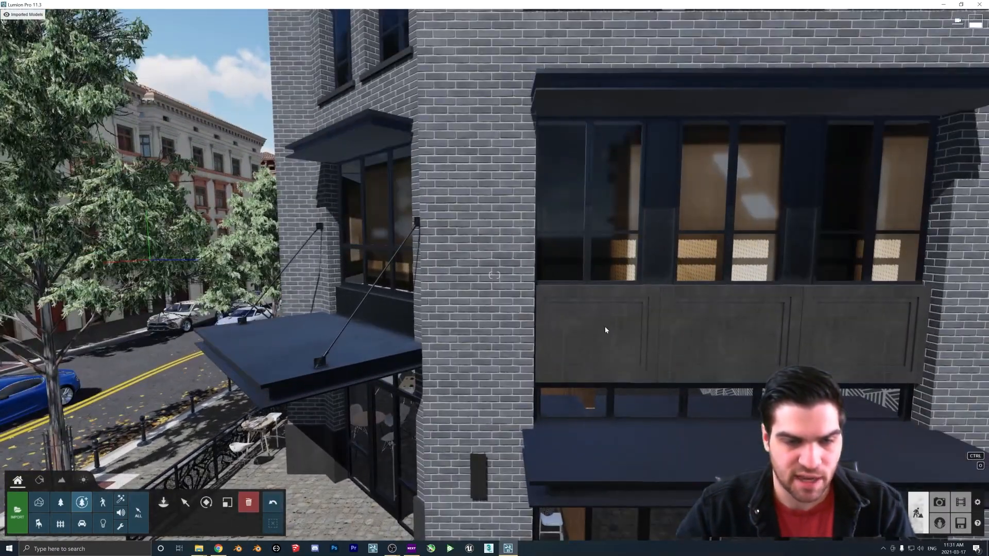
key("s")
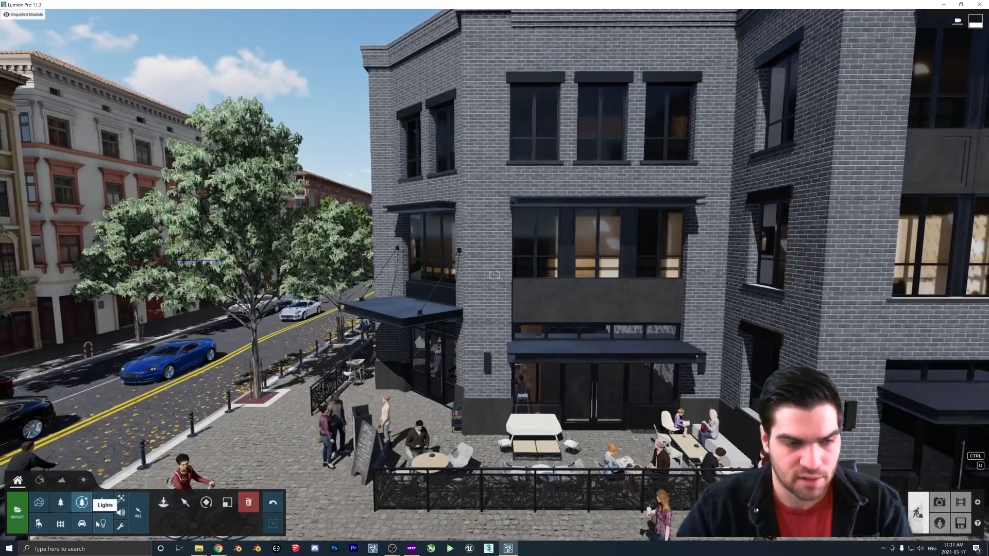
left_click(104, 522)
left_click(157, 504)
left_click(156, 505)
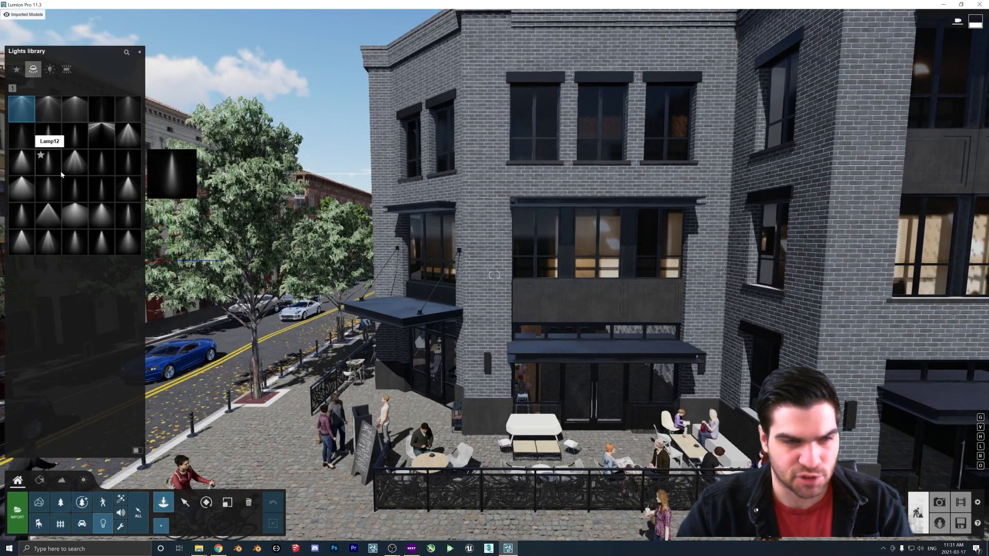
left_click(75, 162)
left_click(482, 266)
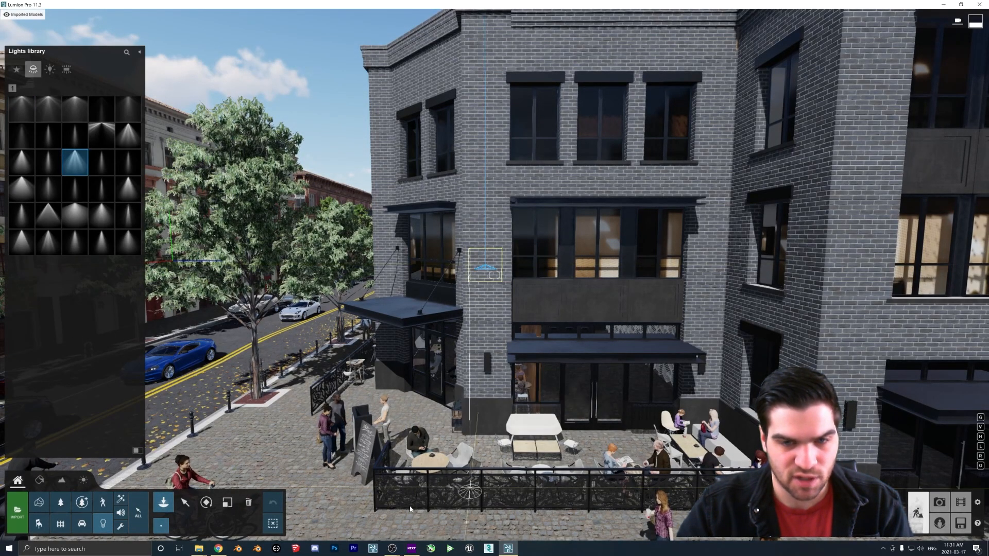
Switch to moving the placed spotlight and nudge it slightly on the grey building's facade
left_click(185, 503)
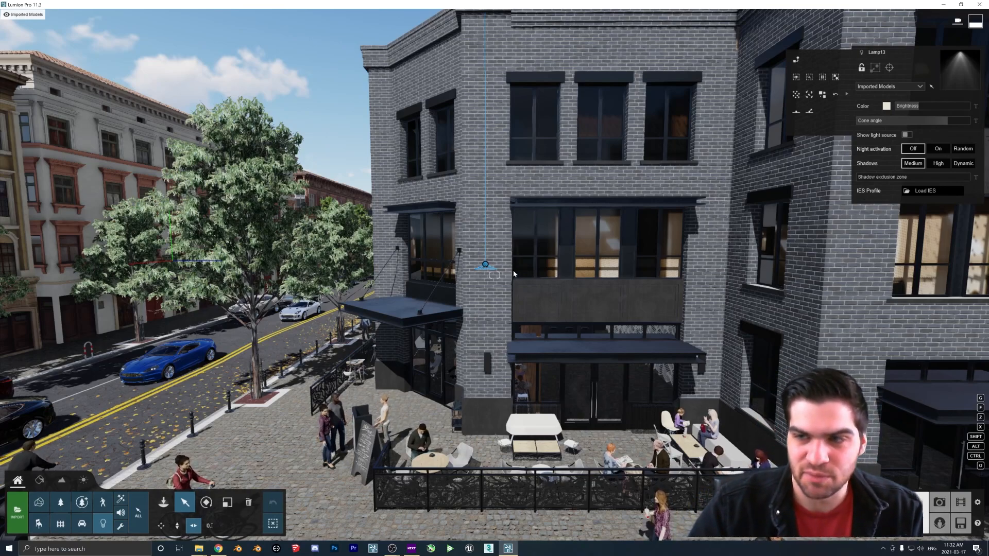
mouse_move(489, 278)
right_mouse_down()
mouse_move(488, 291)
mouse_move(494, 275)
right_mouse_up()
key("w")
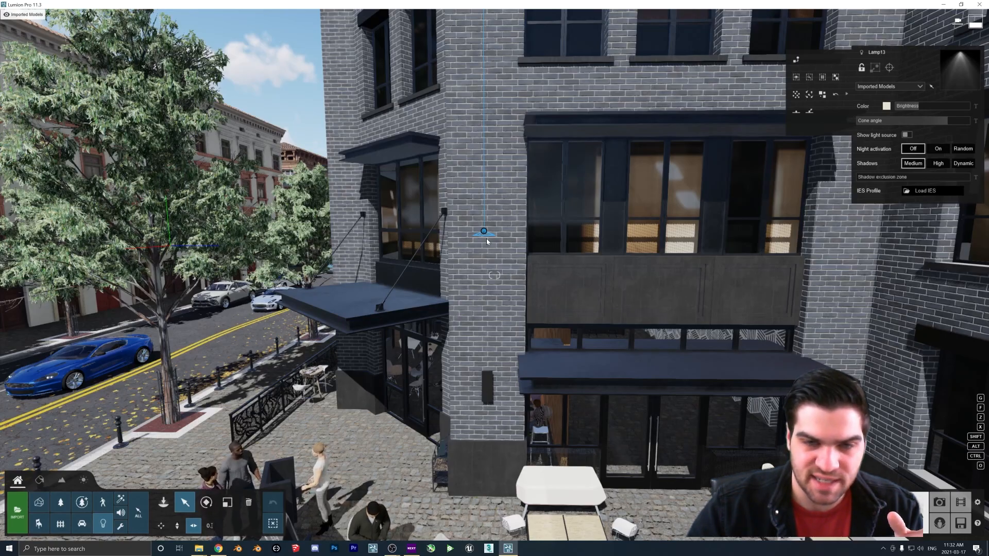
key("w")
right_click_drag(487, 241, 427, 228)
key("s")
key("s")
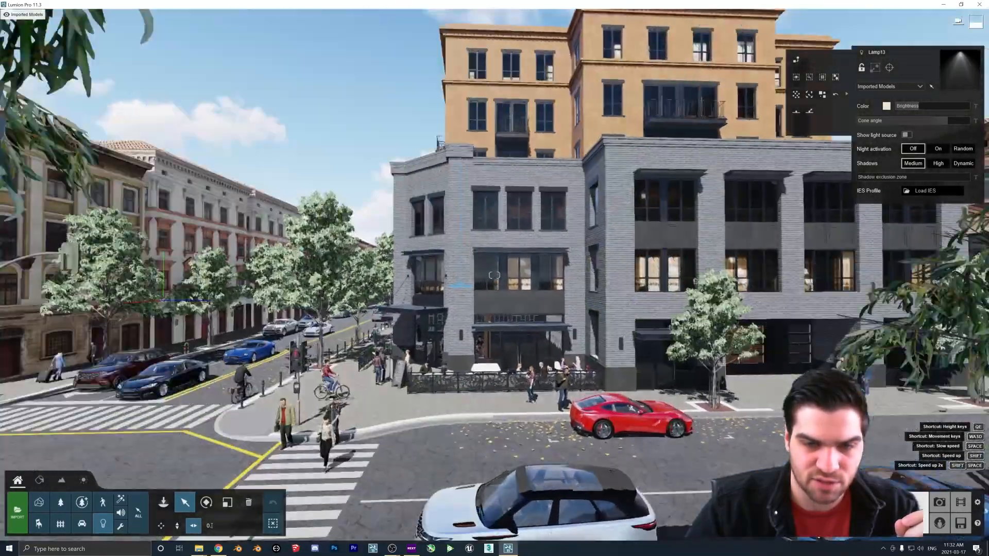
key("w")
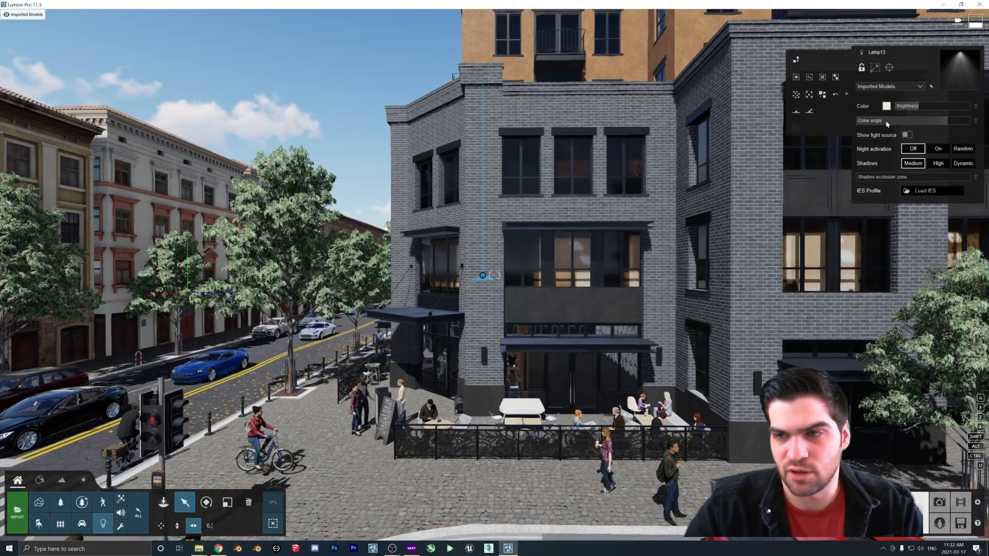
Widen the spotlight's cone angle to its maximum
left_click_drag(948, 121, 984, 123)
key("w")
mouse_move(979, 124)
right_mouse_down()
mouse_move(974, 140)
mouse_move(987, 132)
right_mouse_up()
key("w")
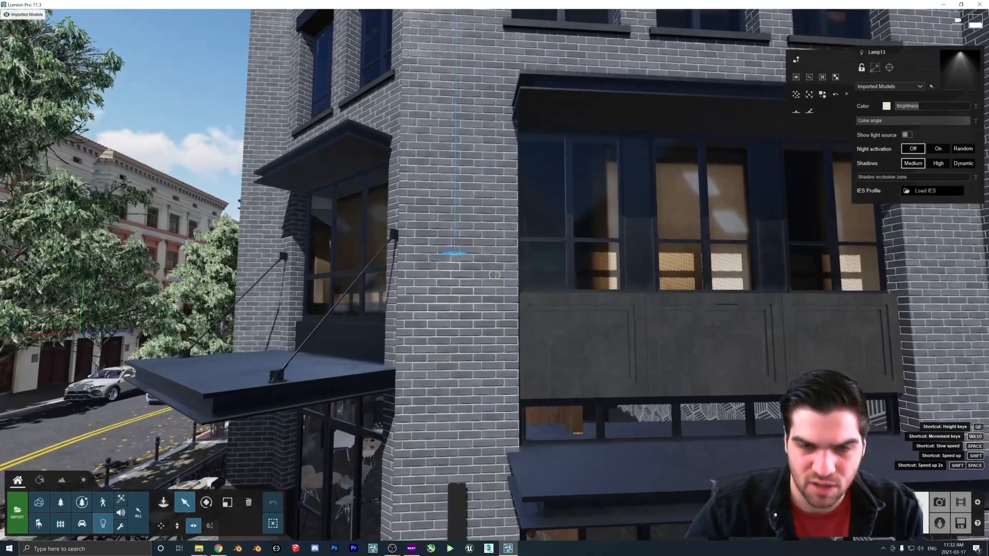
key("s")
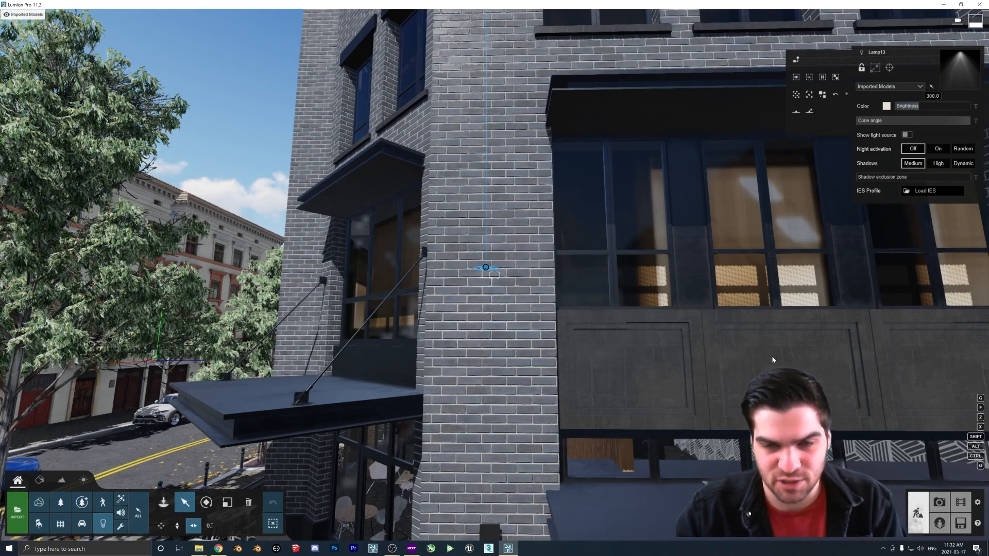
key("s")
Adjust the spotlight's position and increase its shadow exclusion zone
right_click_drag(488, 268, 532, 303)
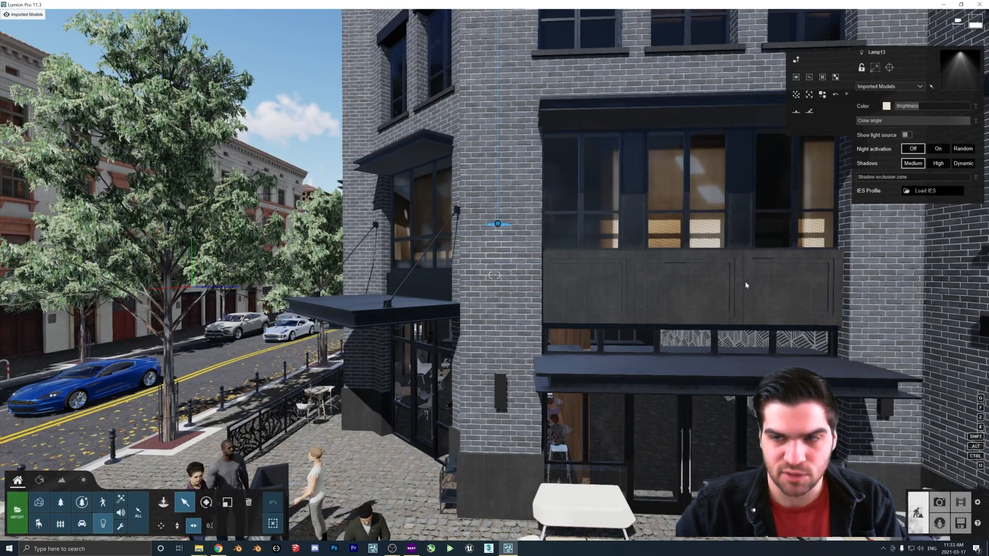
key("s")
right_click_drag(508, 252, 519, 244)
key("w")
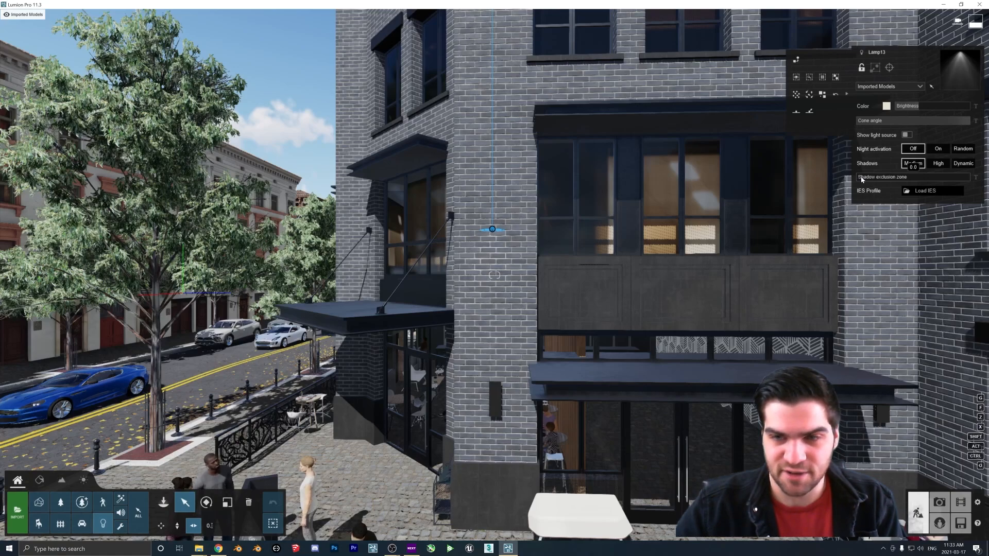
left_click_drag(863, 178, 901, 182)
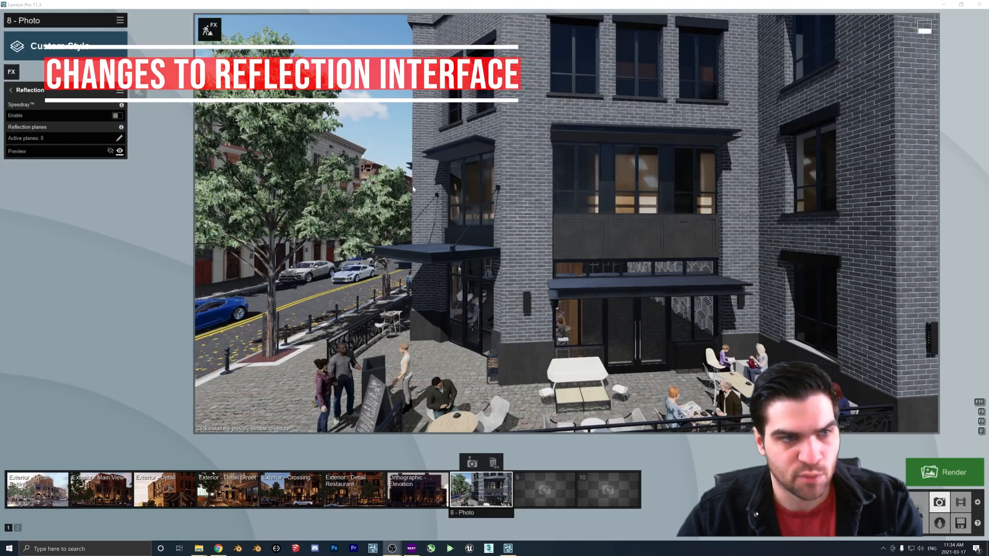
Enable Speedray in the photo's Reflection effect
left_click(476, 201)
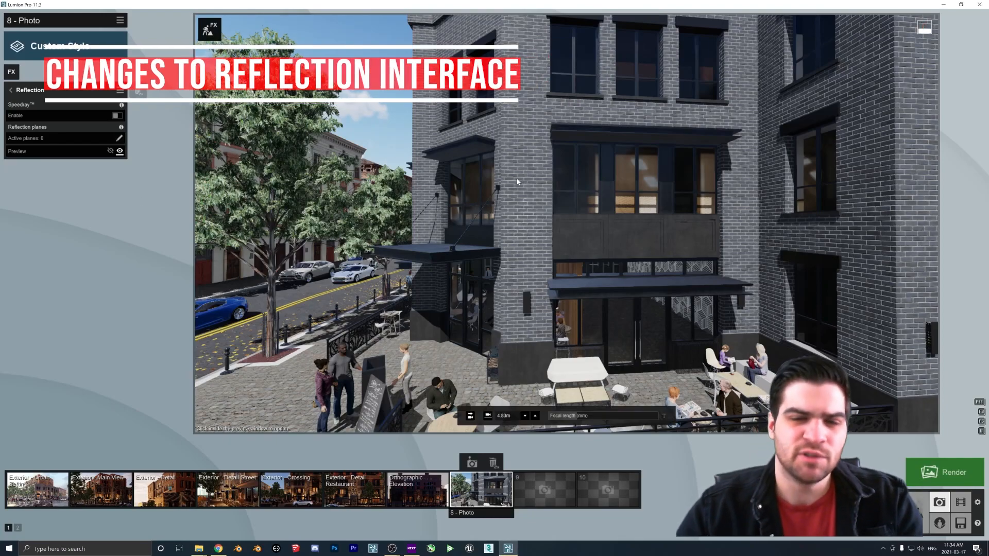
right_click_drag(463, 221, 544, 322)
scroll(545, 322, "up", 4)
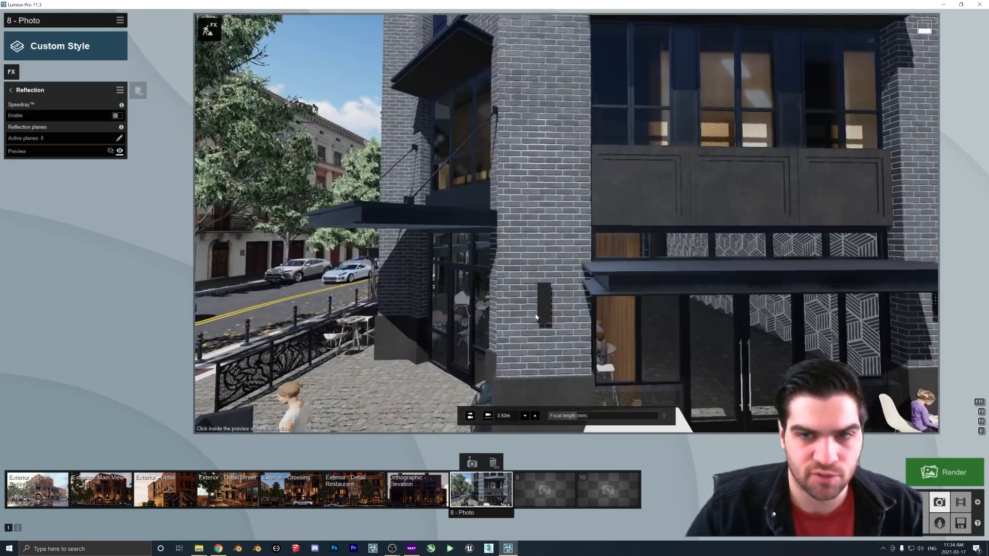
scroll(538, 316, "down", 5)
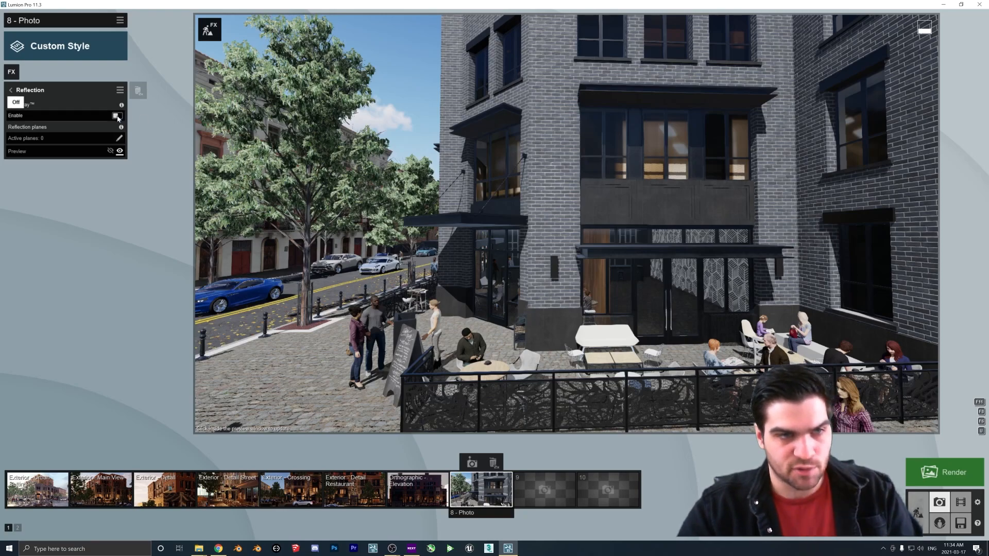
mouse_move(123, 106)
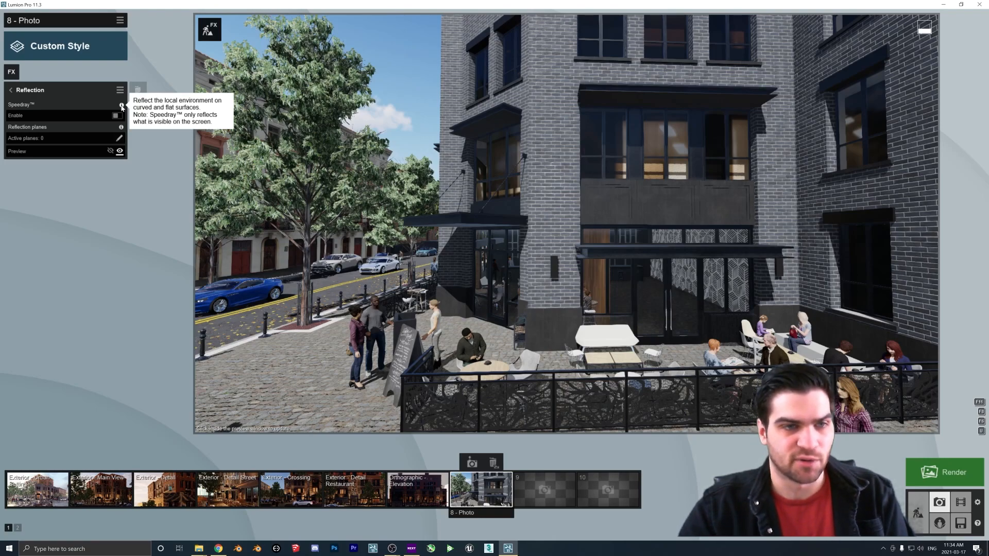
mouse_move(123, 128)
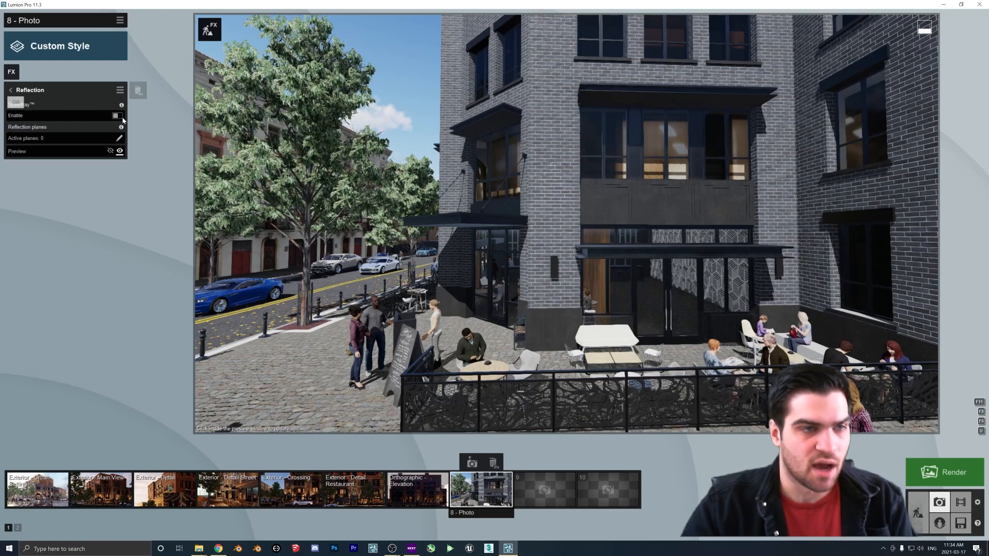
left_click(118, 116)
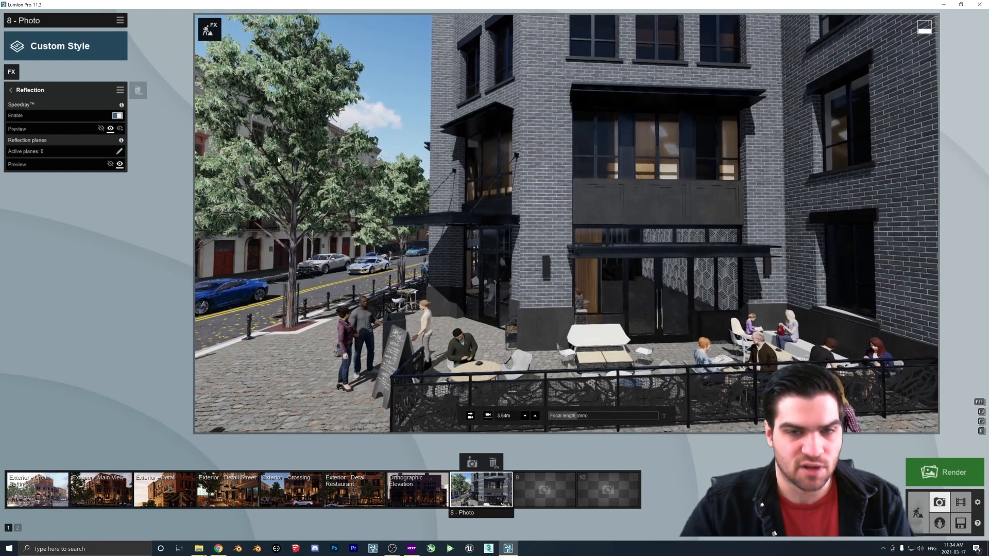
Set the Speedray preview to normal quality
left_click(120, 129)
left_click(121, 131)
left_click(101, 130)
left_click(120, 130)
left_click(102, 130)
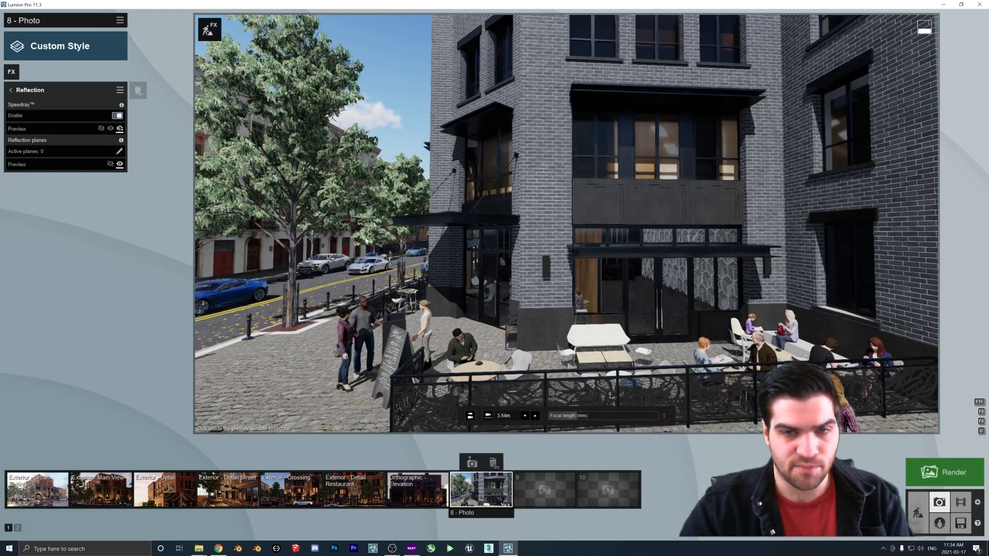
left_click(112, 130)
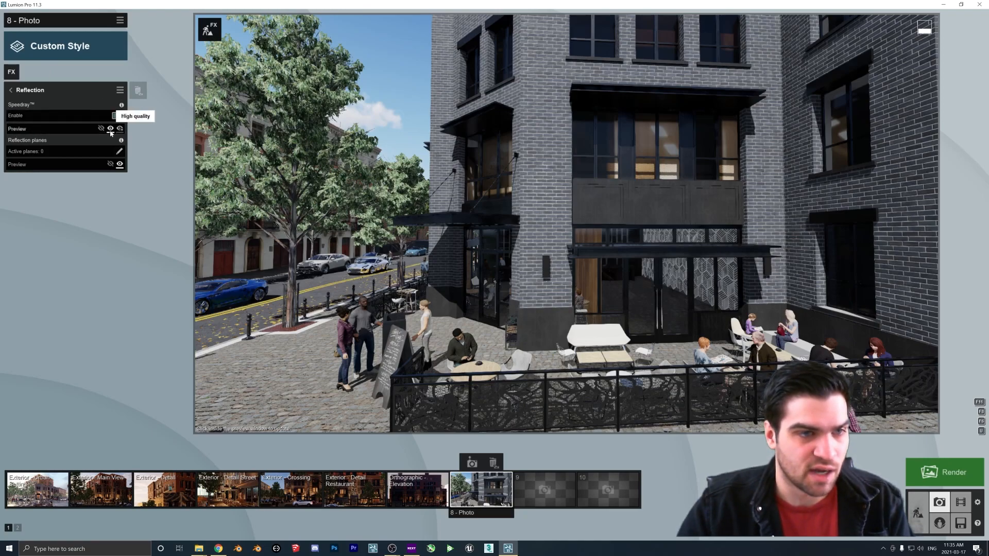
Cycle through the reflection planes preview options
left_click(120, 164)
left_click(120, 166)
left_click(112, 166)
left_click(120, 166)
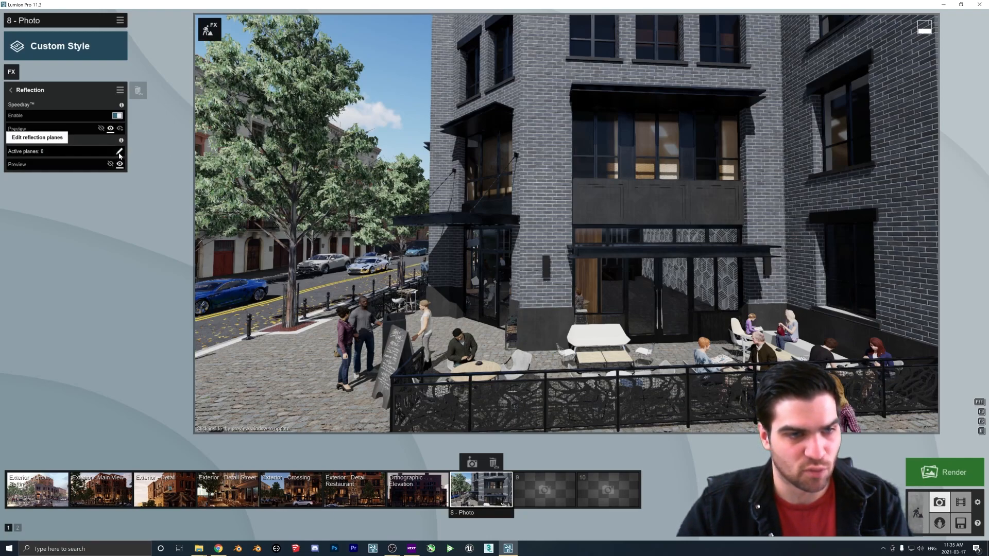
Open reflection plane editing and add a plane on the grey building's glass windows
left_click(118, 152)
key("s")
right_click_drag(379, 326, 67, 499)
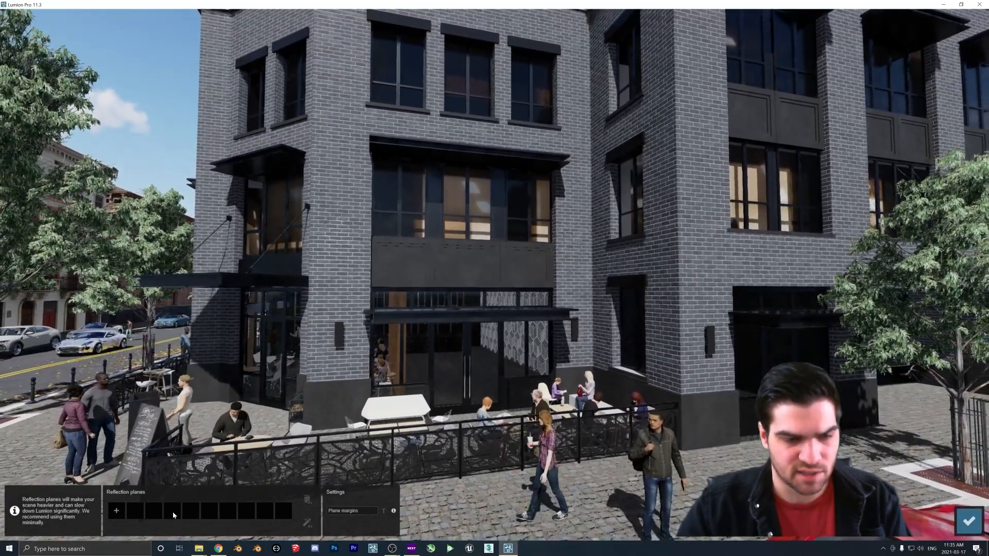
left_click(115, 511)
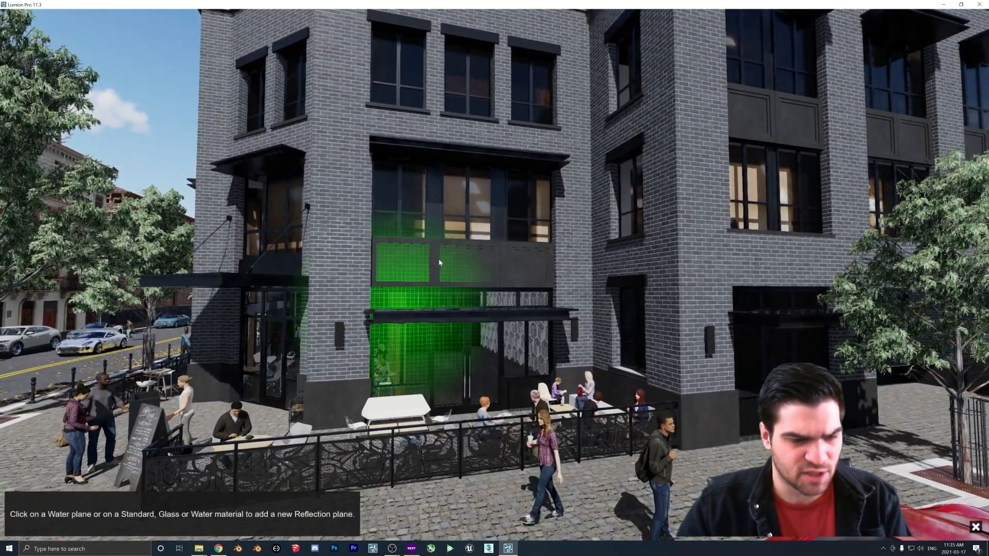
left_click(461, 225)
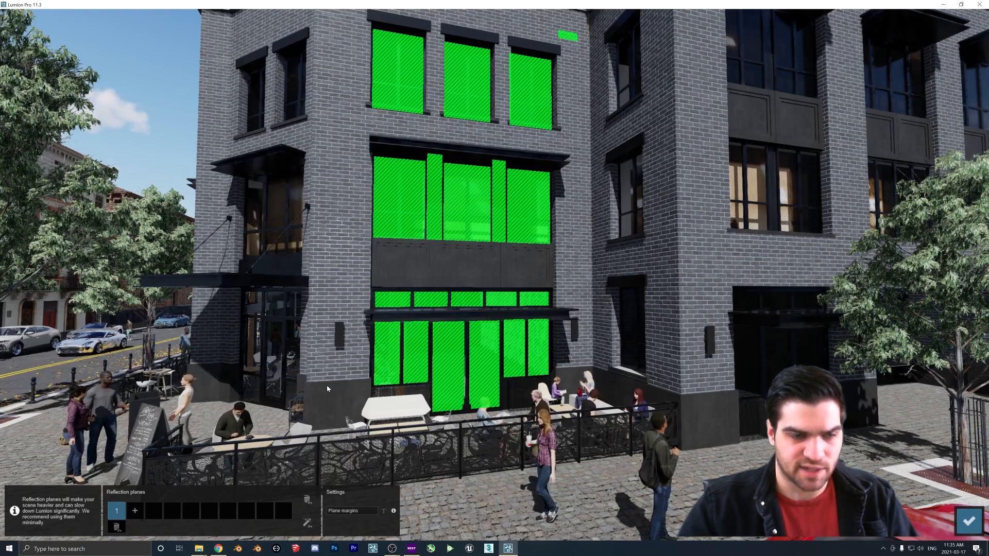
Add a second reflection plane on the windows of the adjacent building
right_click_drag(318, 384, 325, 382)
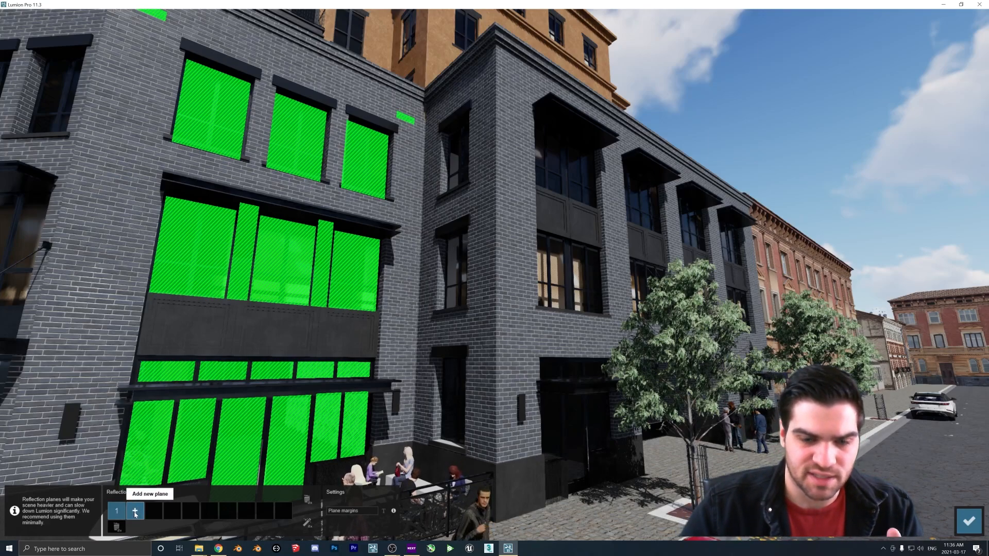
right_click_drag(223, 471, 310, 458)
key("w")
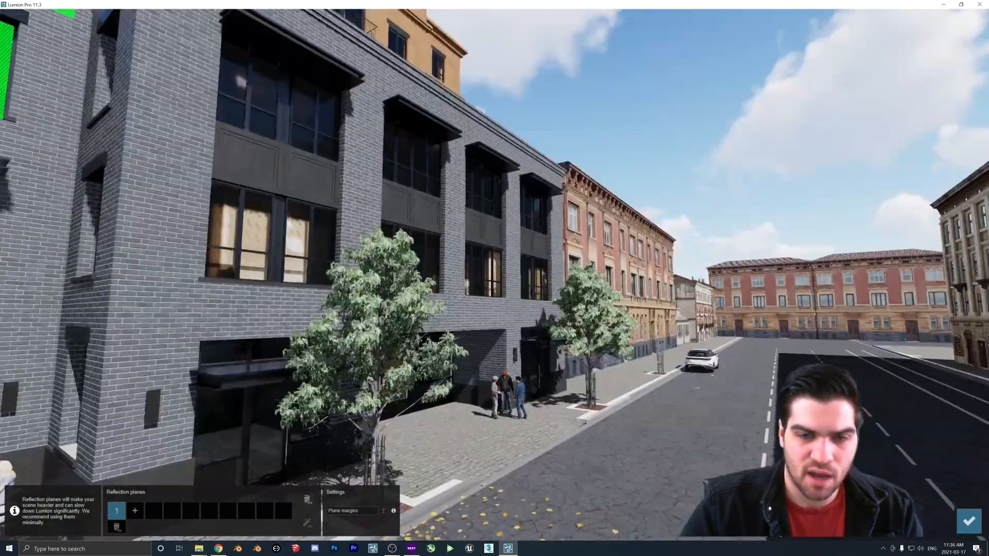
right_click_drag(618, 381, 495, 377)
key("s")
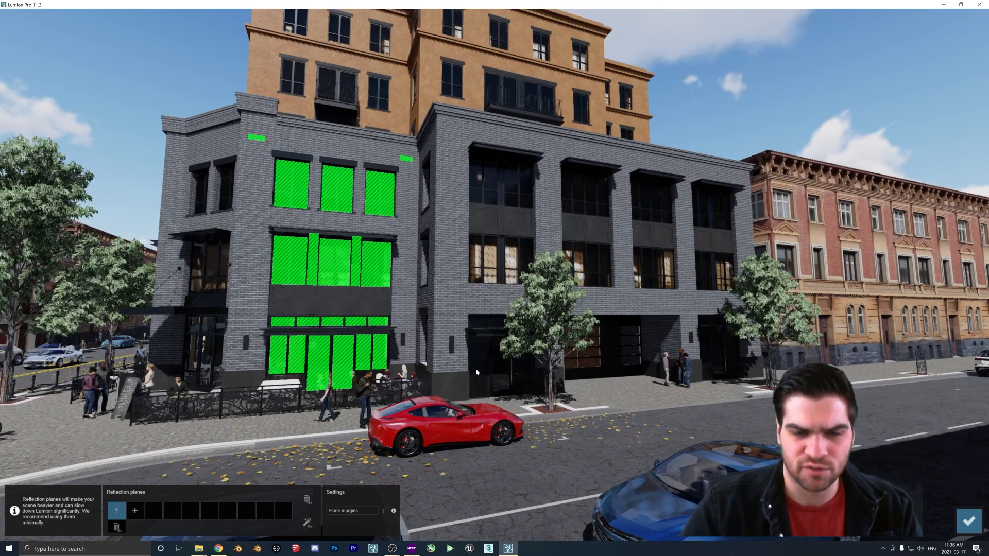
left_click(135, 510)
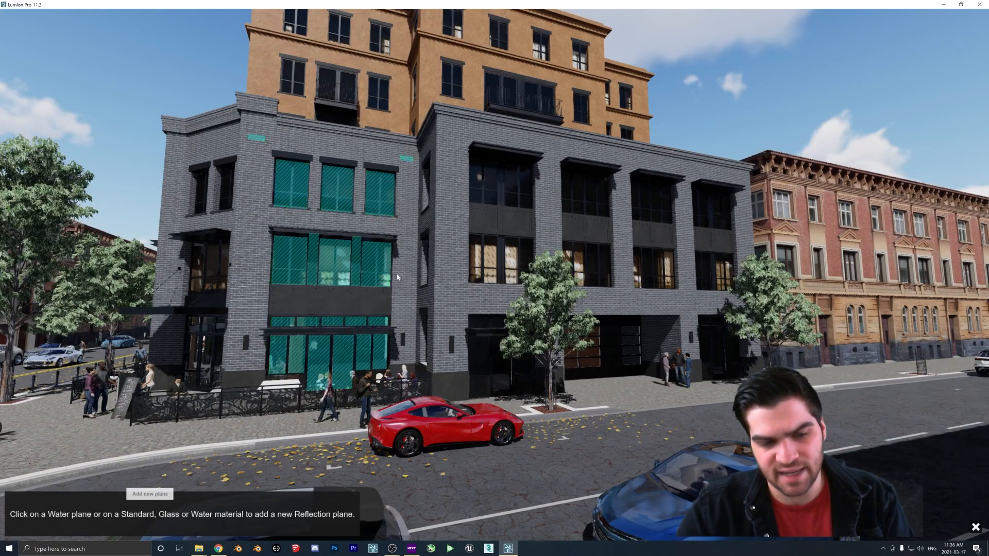
left_click(492, 260)
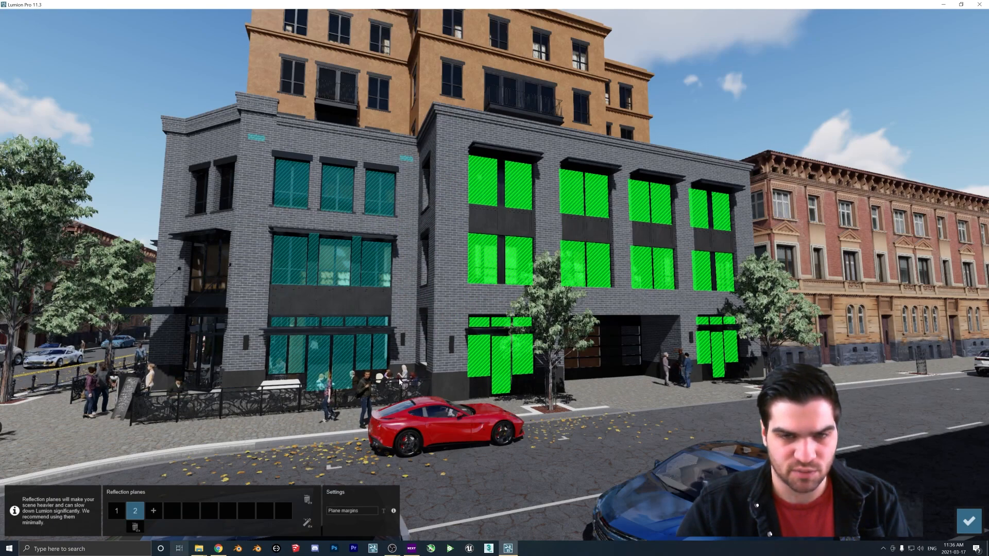
Increase the plane margins and remove all reflection planes
left_click_drag(333, 514, 407, 512)
left_click(307, 498)
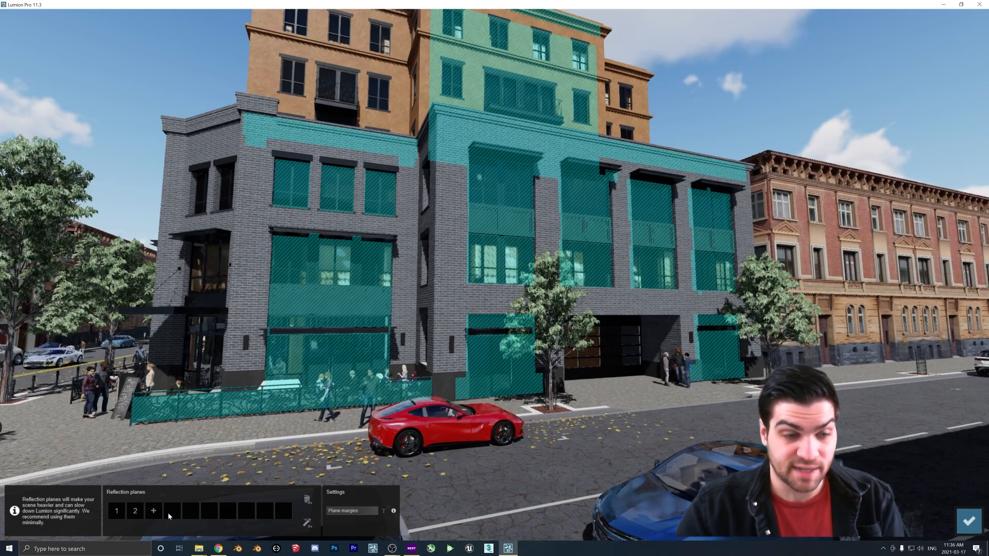
left_click(136, 511)
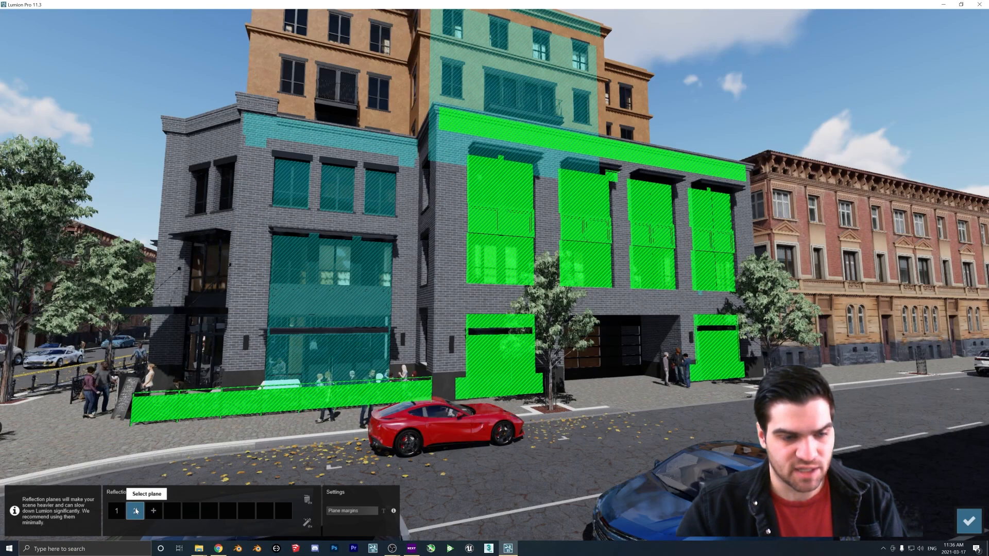
double_click(309, 500)
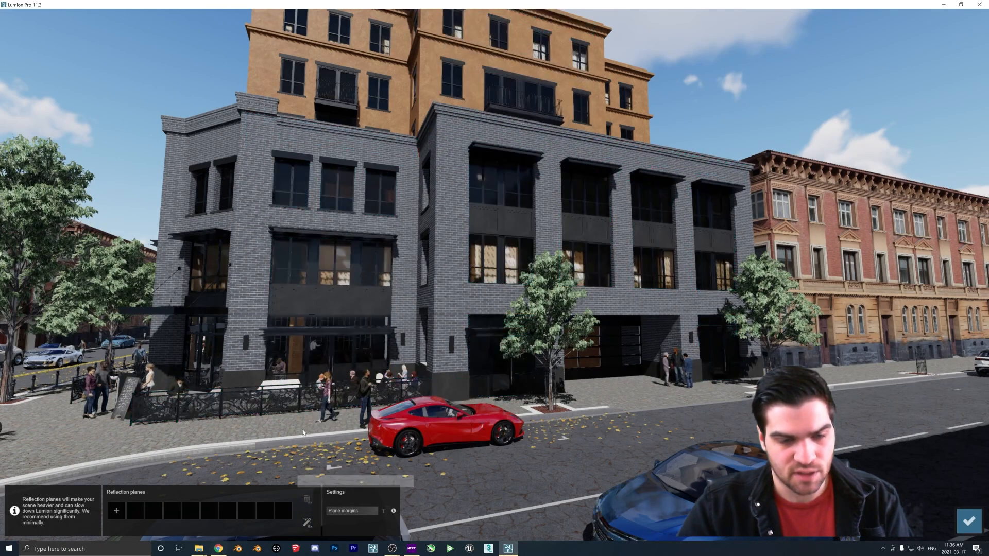
Have the reflection planes placed automatically for the current view
double_click(310, 524)
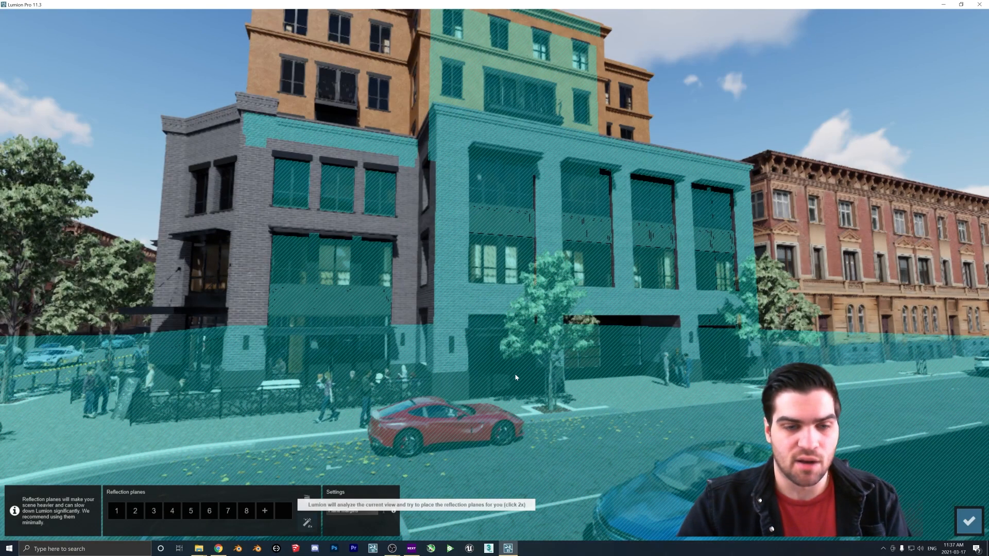
right_click_drag(516, 377, 459, 403)
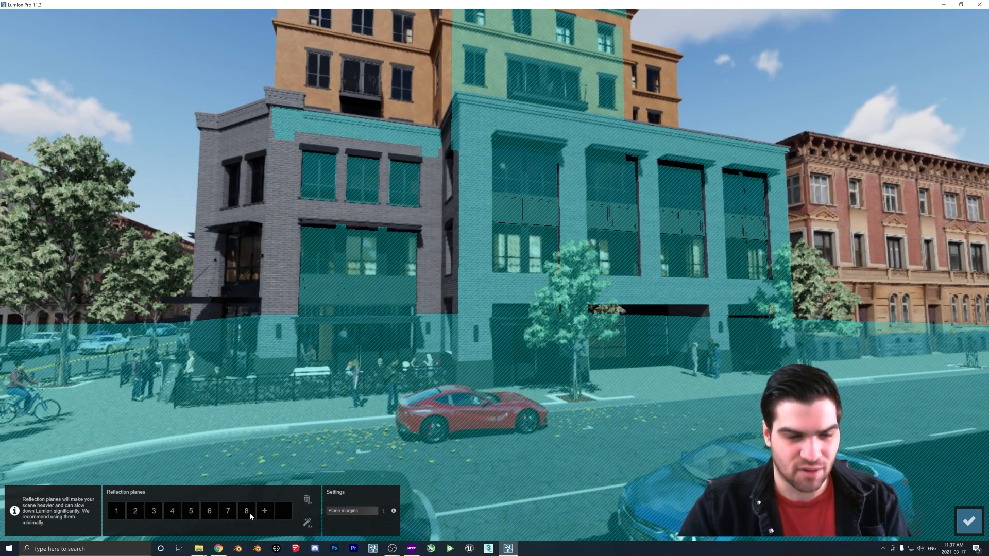
right_click_drag(360, 406, 309, 371)
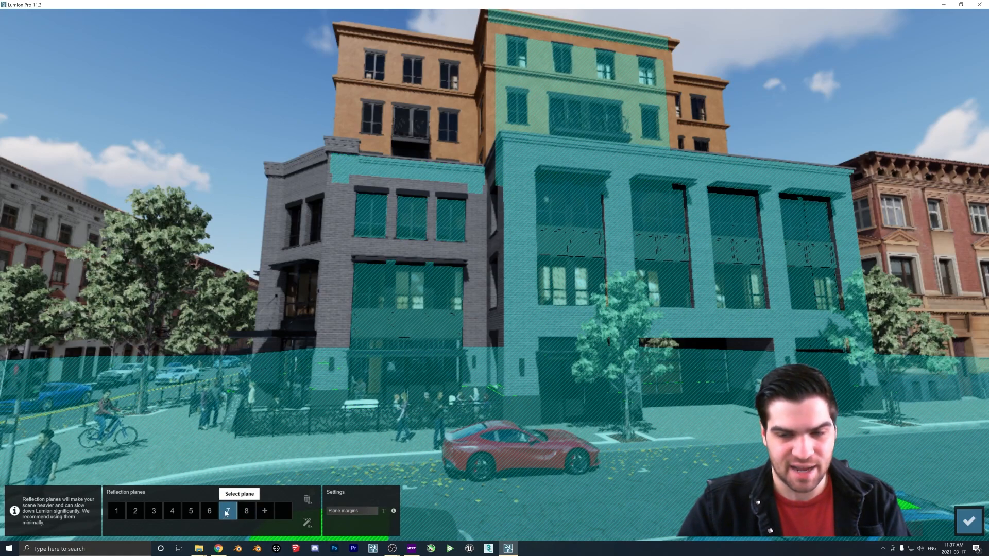
Select and remove the two reflection planes placed on the car roofs
key("d")
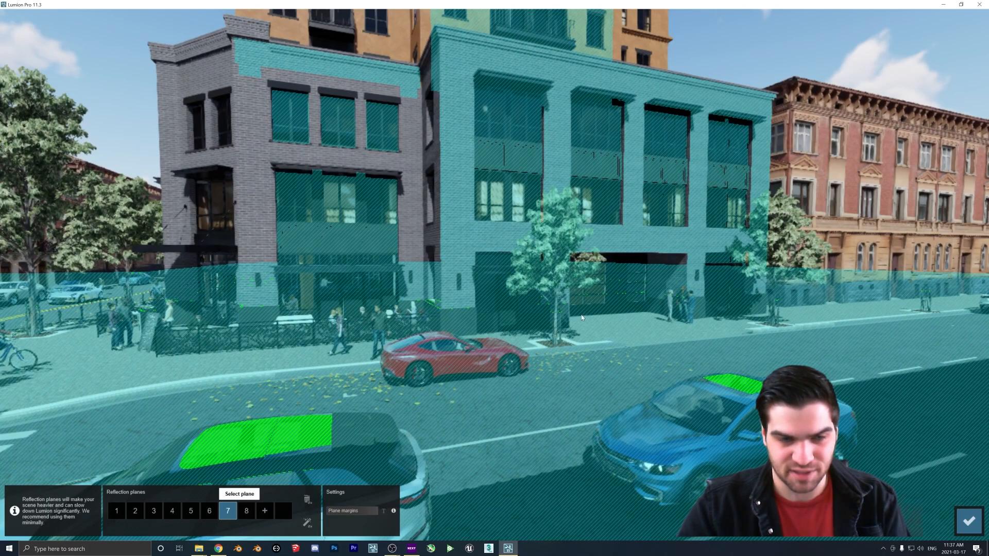
right_click_drag(578, 319, 538, 353)
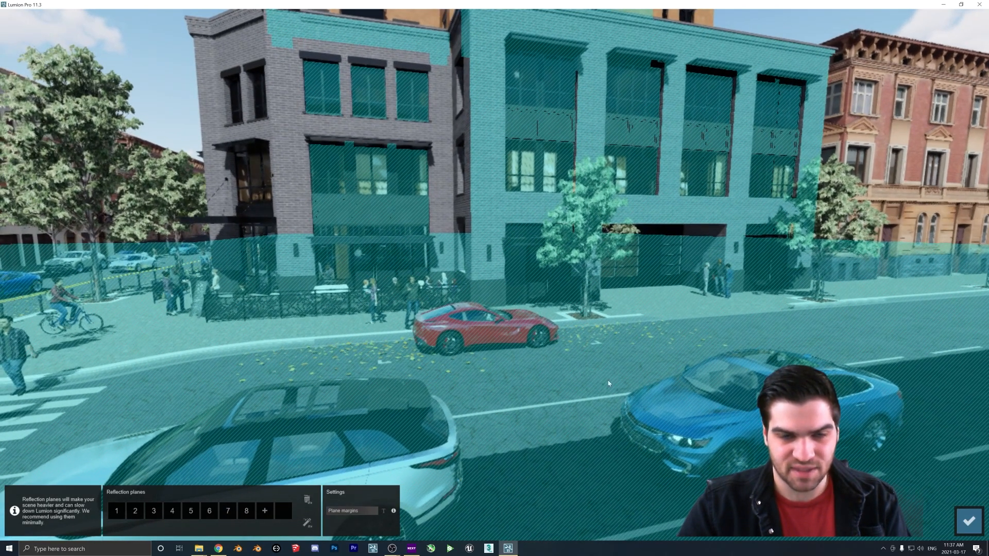
left_click(209, 511)
left_click(227, 511)
left_click(206, 513)
left_click(229, 513)
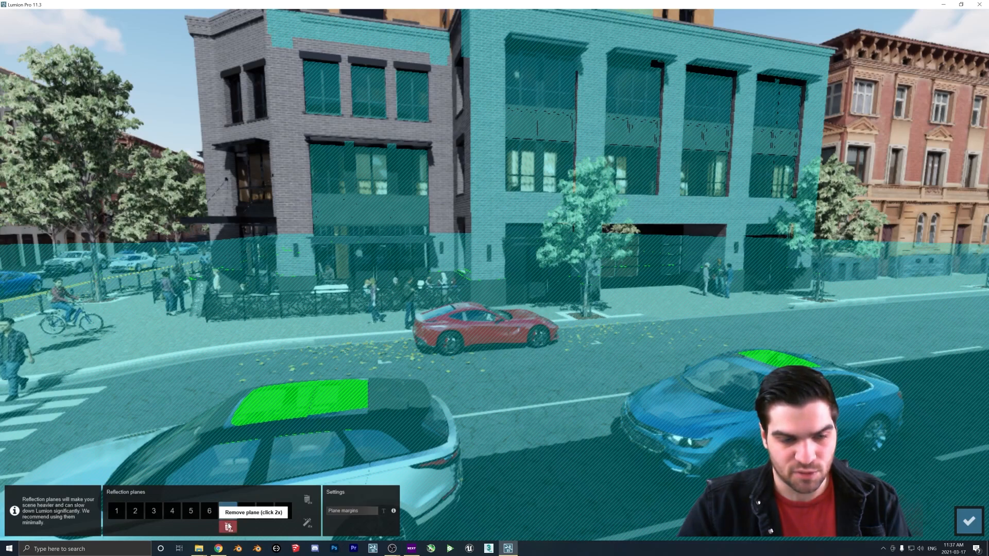
double_click(228, 526)
double_click(209, 528)
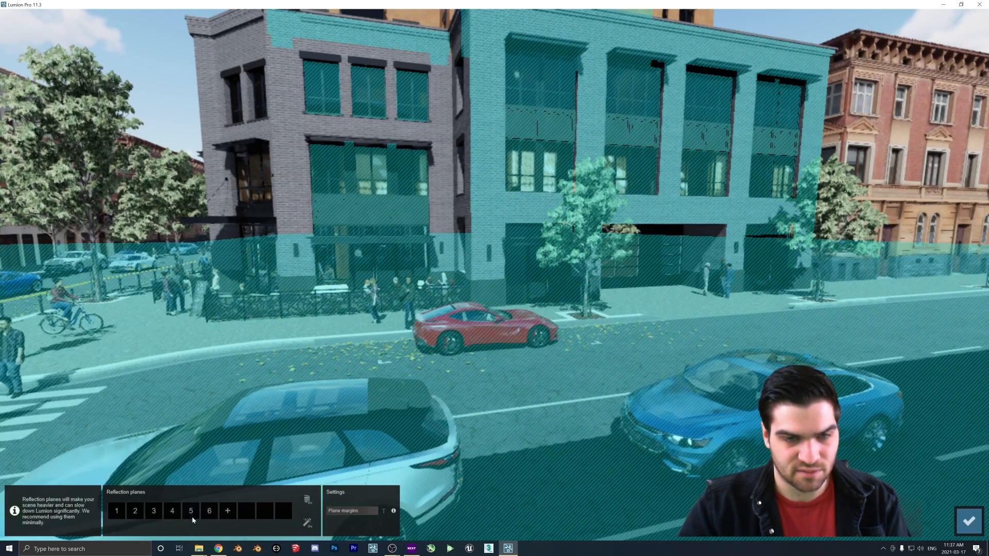
mouse_move(190, 529)
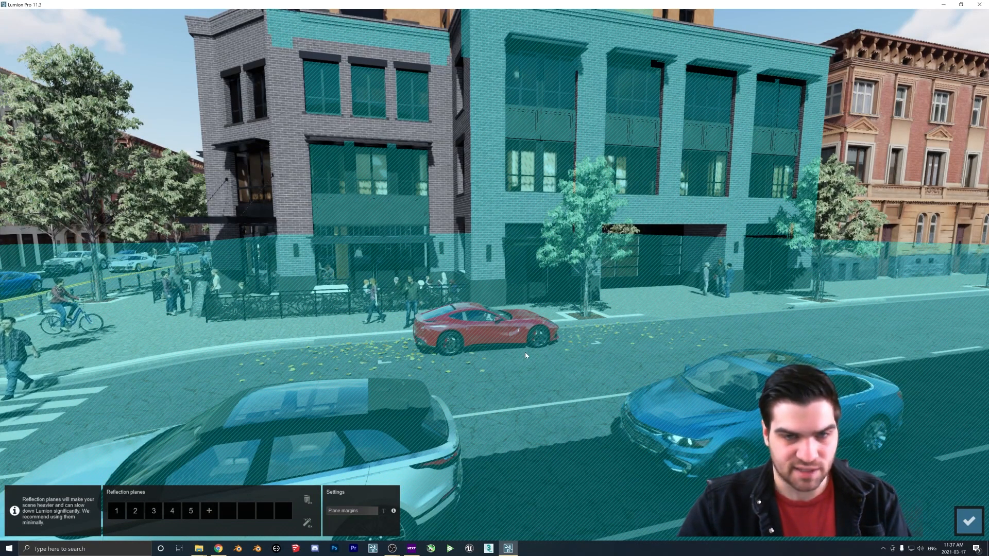
Remove further automatic reflection planes until only two remain, then finish reflection plane editing
left_click(152, 512)
left_click(134, 517)
double_click(135, 527)
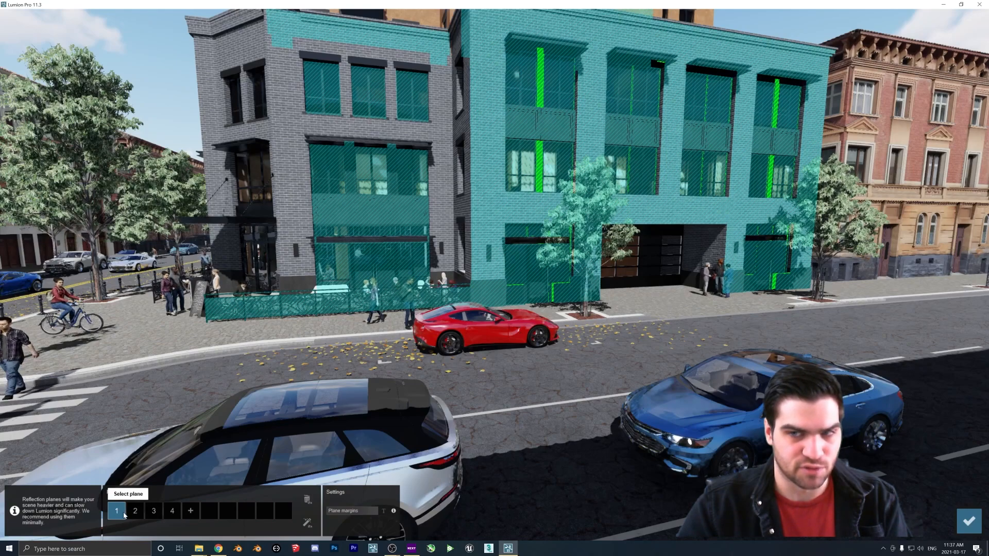
left_click(137, 516)
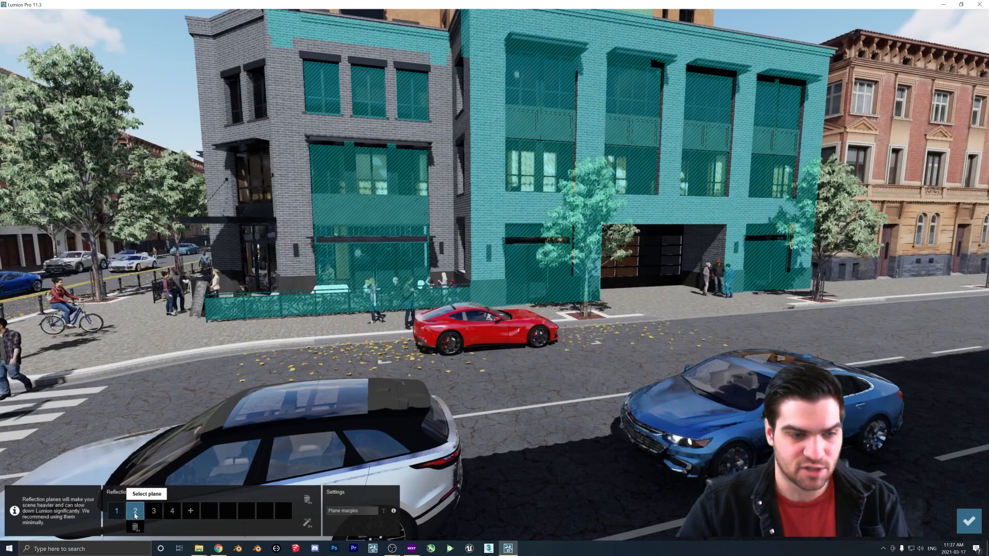
left_click(135, 527)
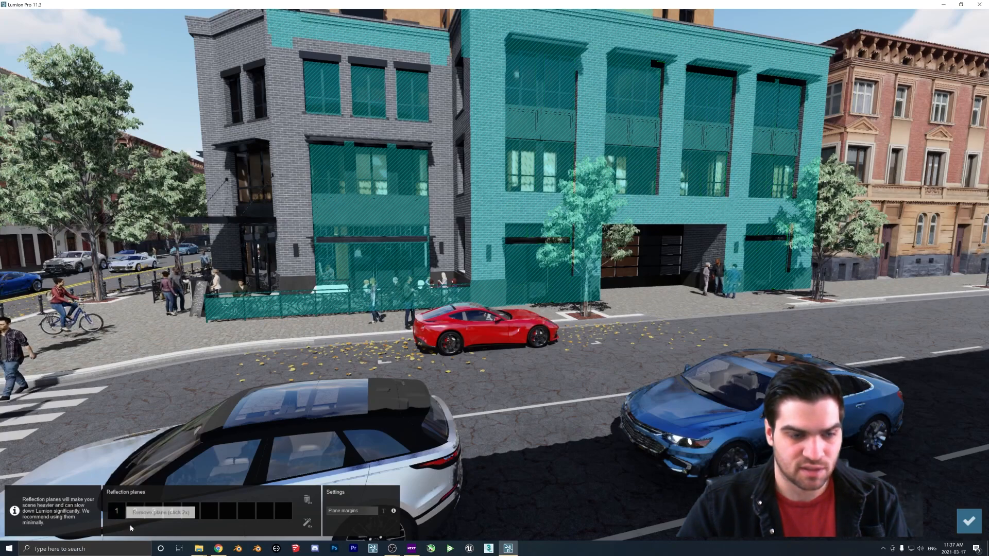
left_click(123, 512)
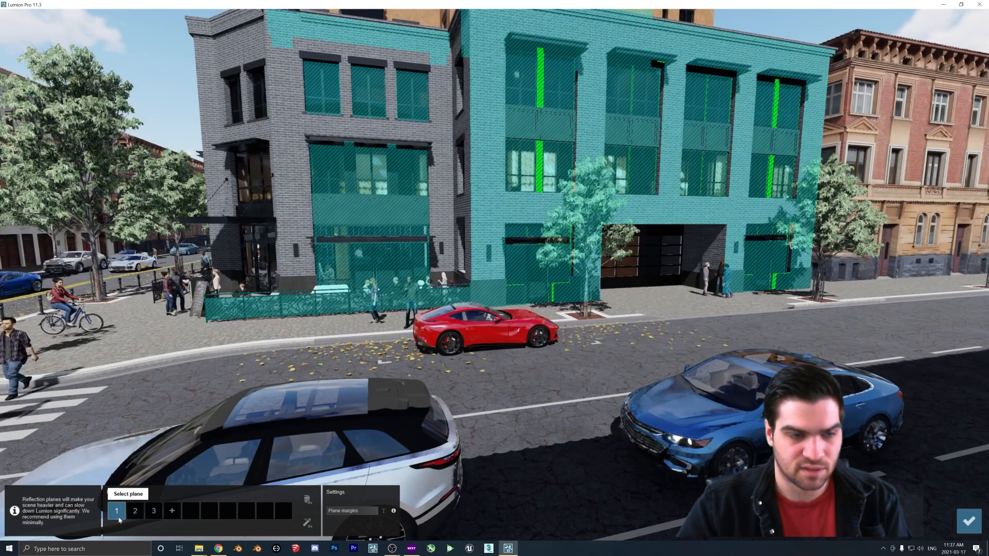
left_click(117, 528)
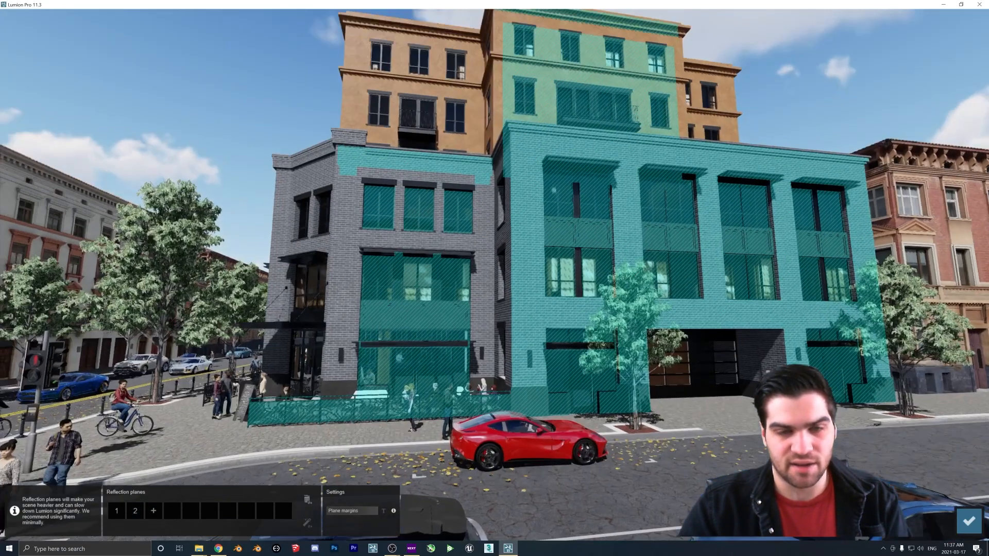
right_click_drag(526, 203, 514, 185)
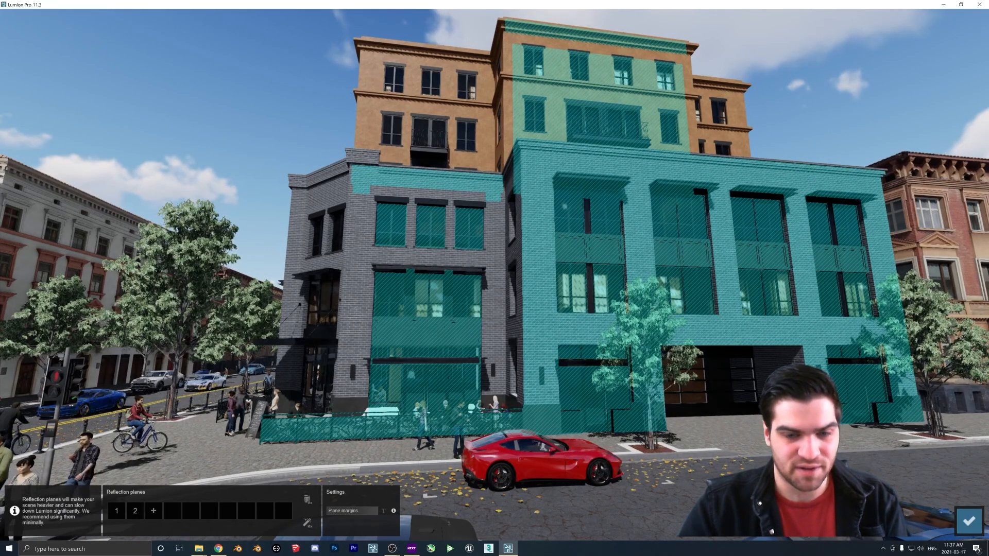
right_click_drag(536, 448, 548, 462)
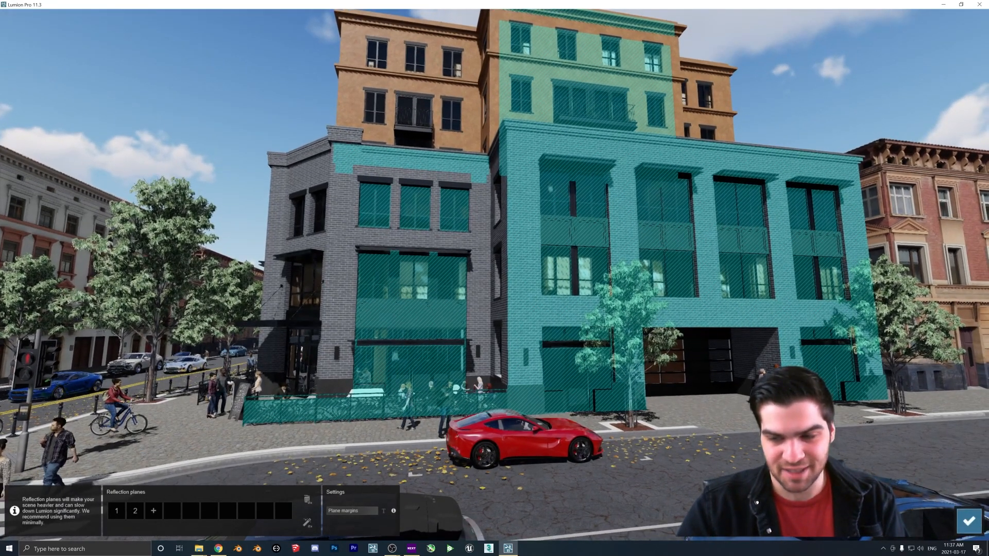
left_click(978, 523)
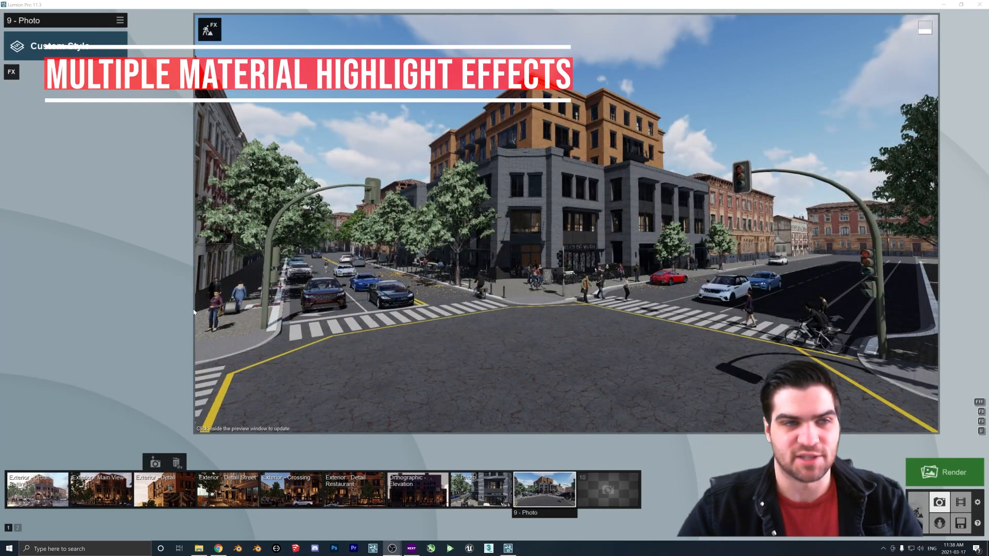
Add a Material Highlight photo effect and pick the grey brick building's material to highlight
left_click(11, 71)
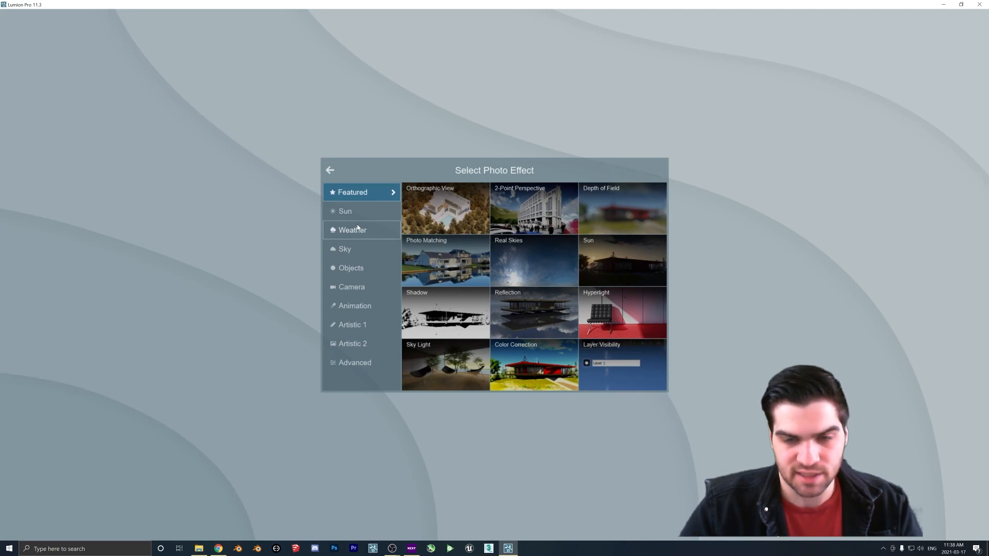
left_click(355, 363)
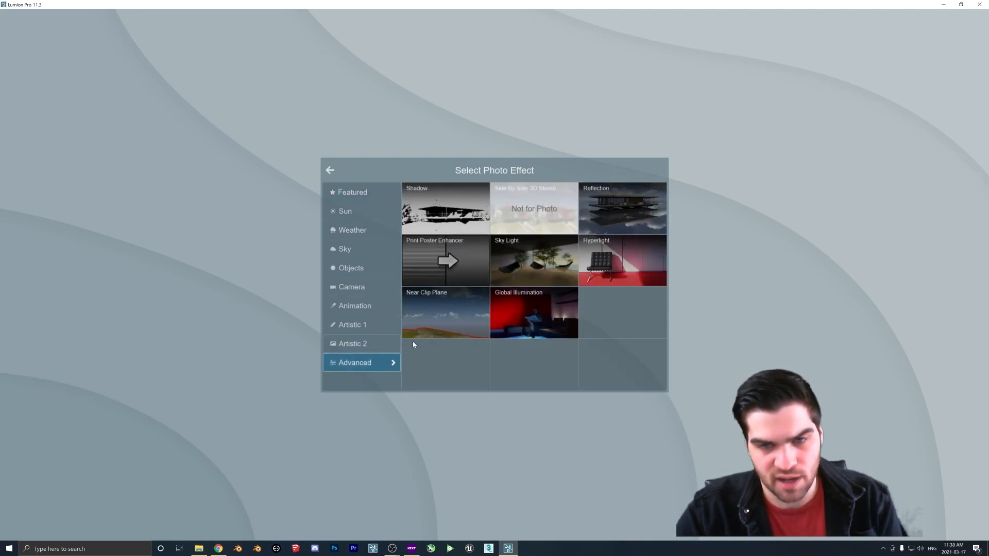
left_click(353, 343)
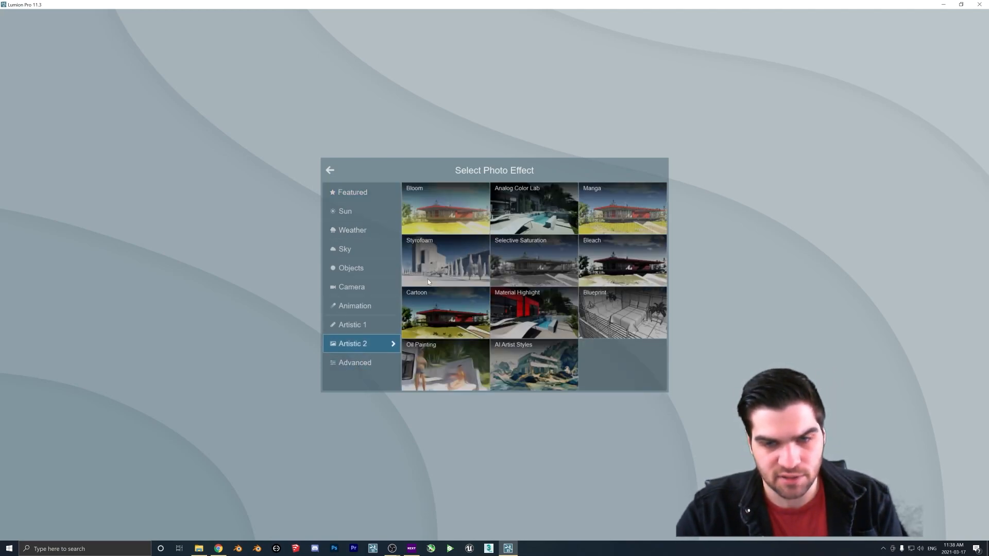
left_click(526, 313)
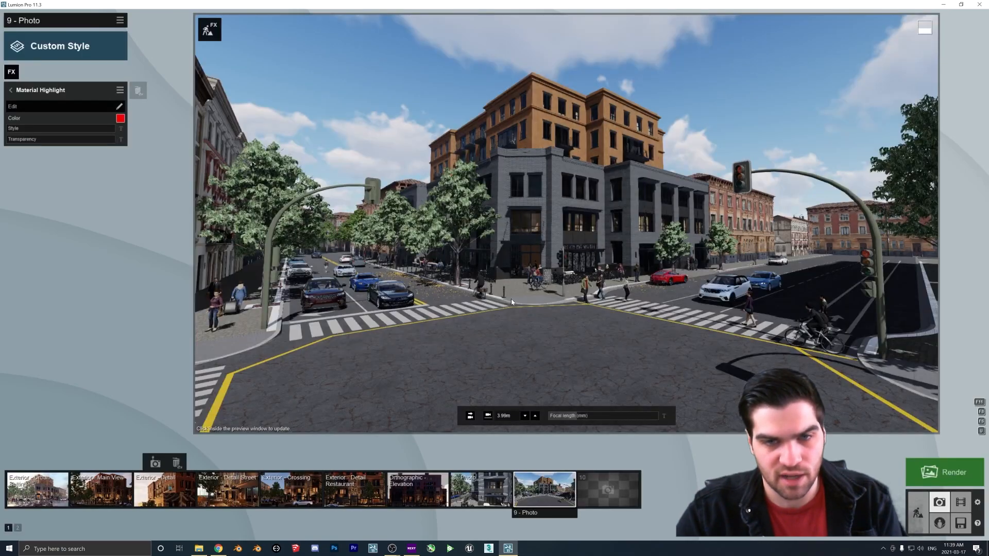
left_click(25, 106)
left_click(437, 191)
left_click(977, 531)
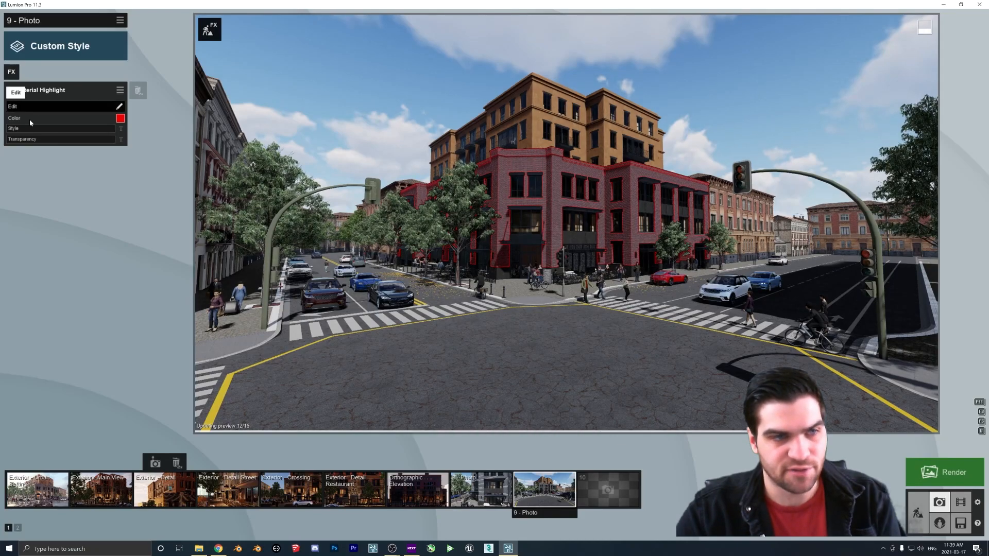
Add a second Material Highlight effect and pick the orange upper building's material for it
left_click_drag(27, 130, 5, 141)
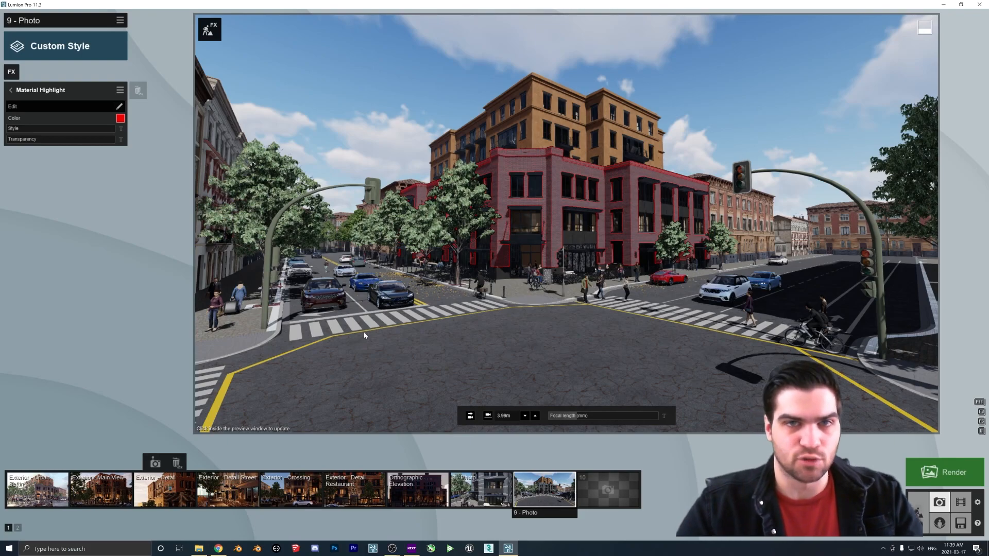
left_click(10, 90)
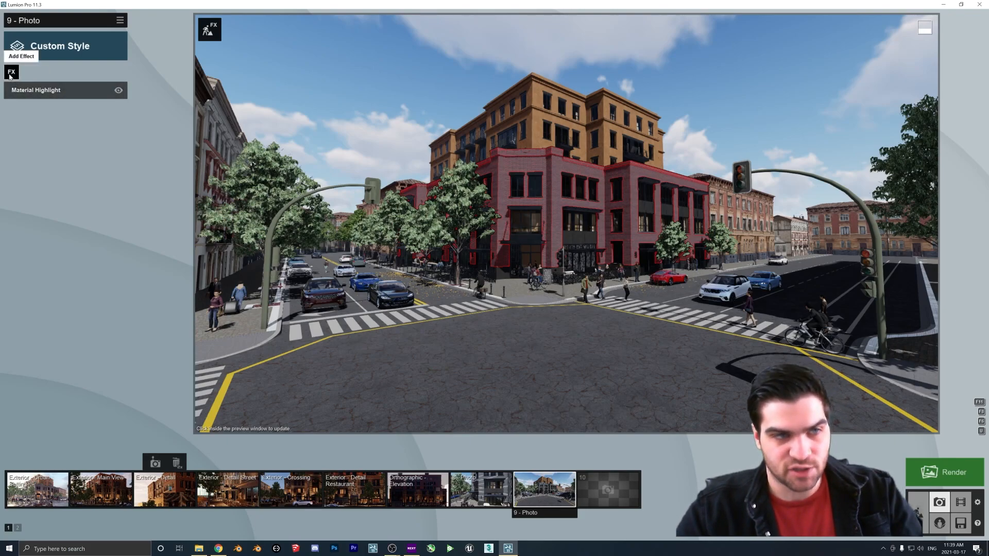
left_click(11, 72)
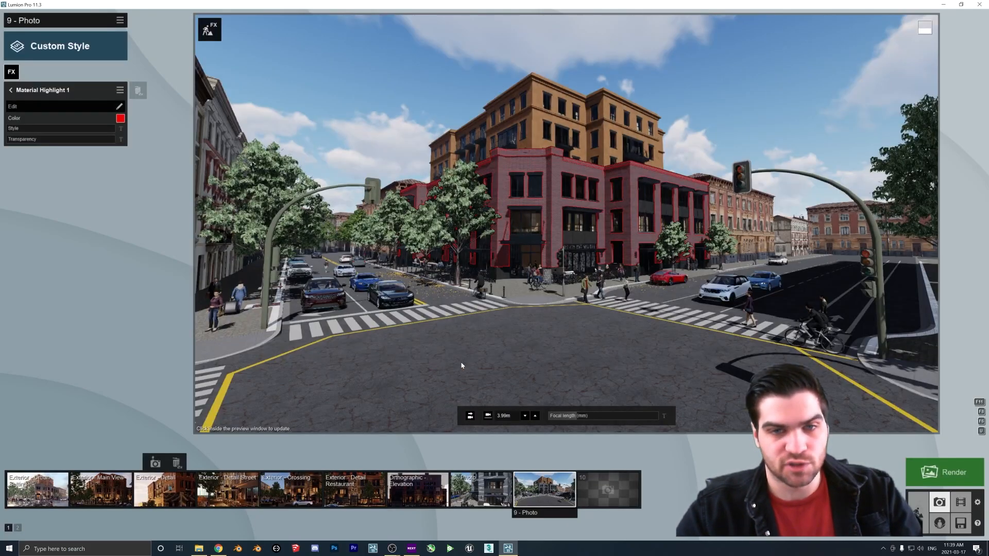
left_click(515, 325)
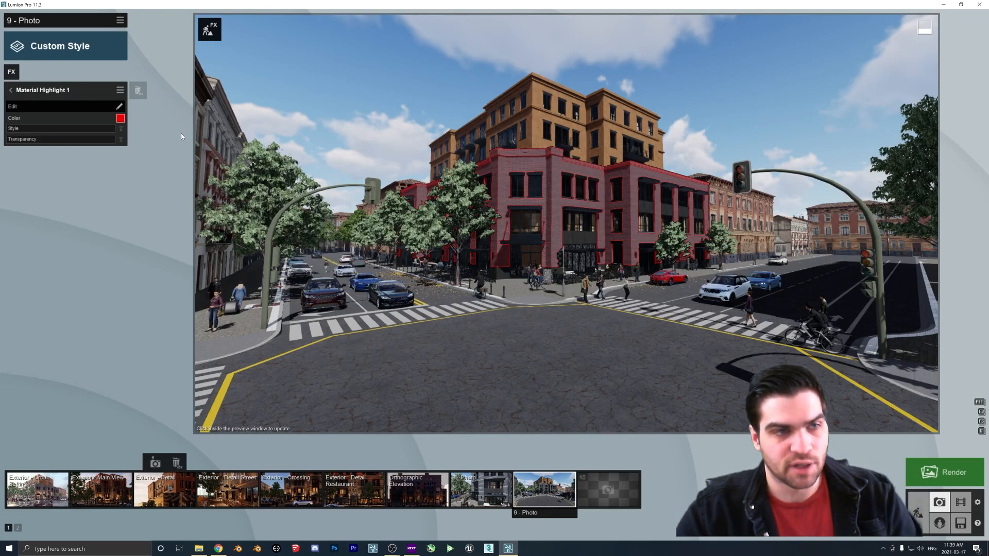
left_click(42, 106)
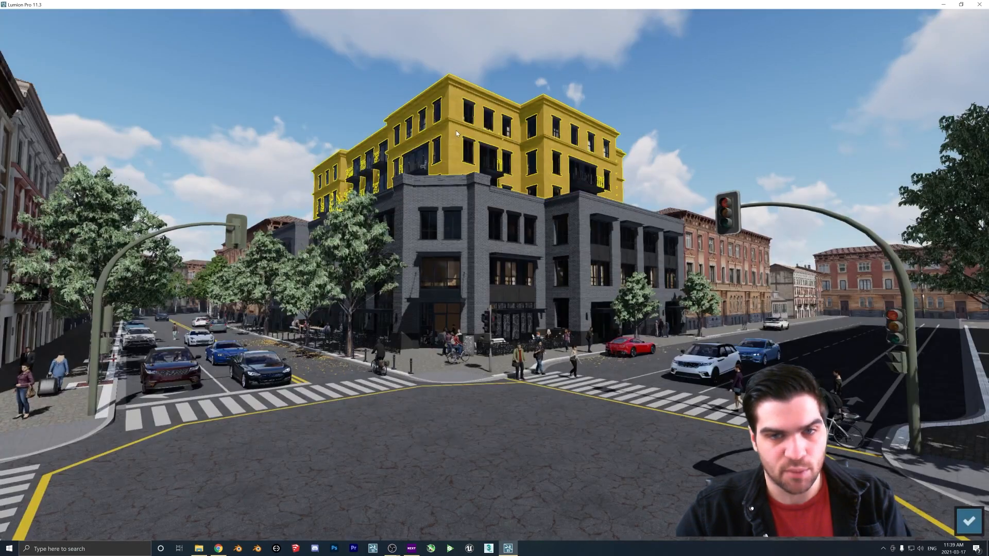
left_click(968, 521)
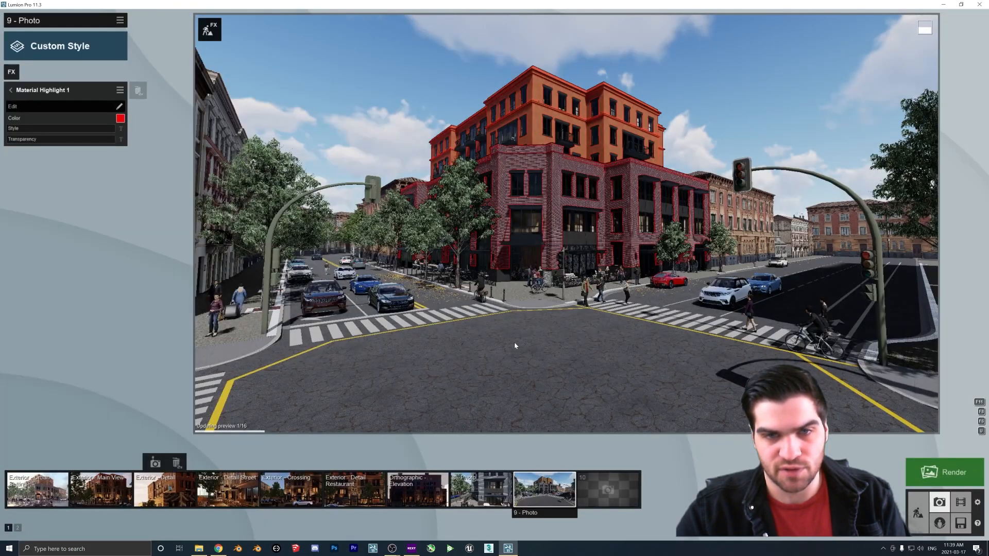
Change the second highlight's colour to green
left_click(80, 121)
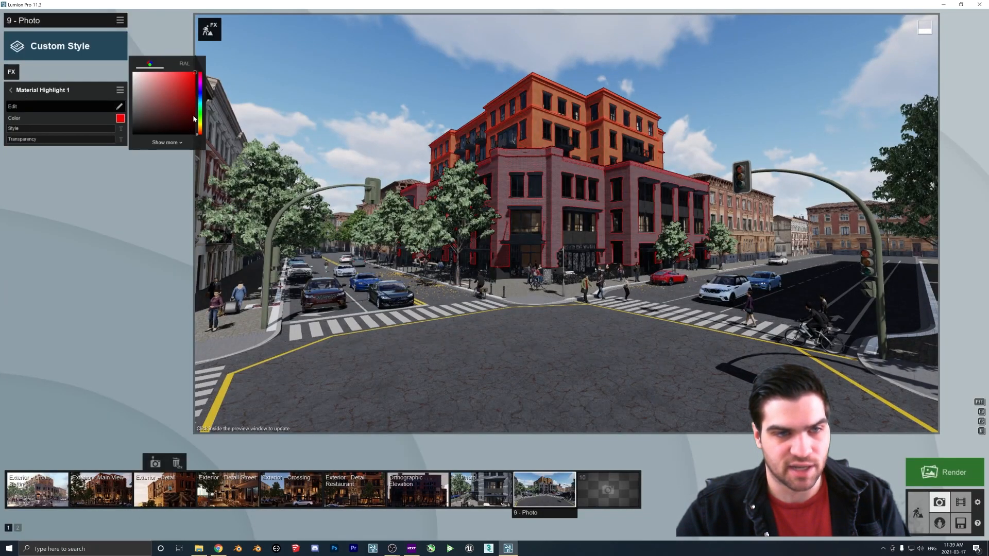
left_click(201, 120)
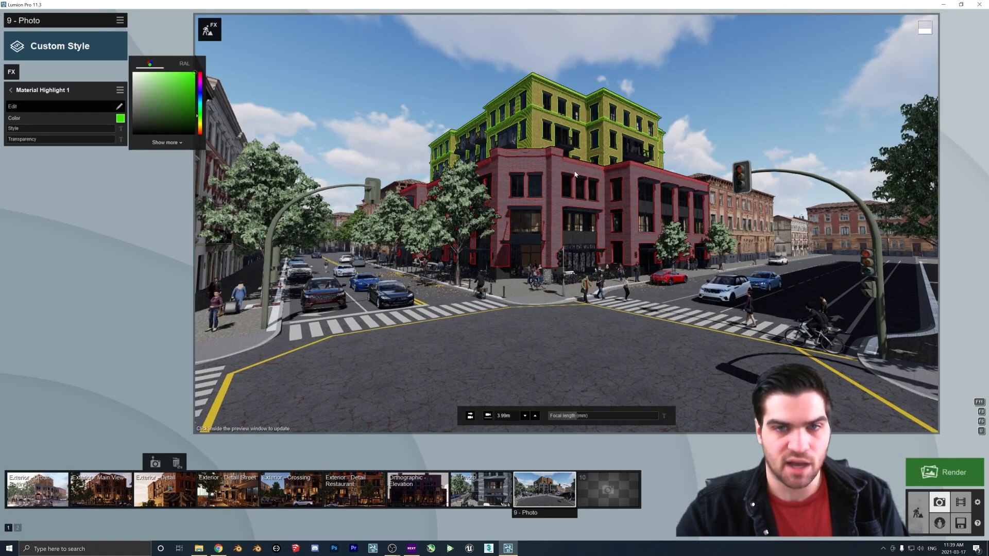
left_click(47, 94)
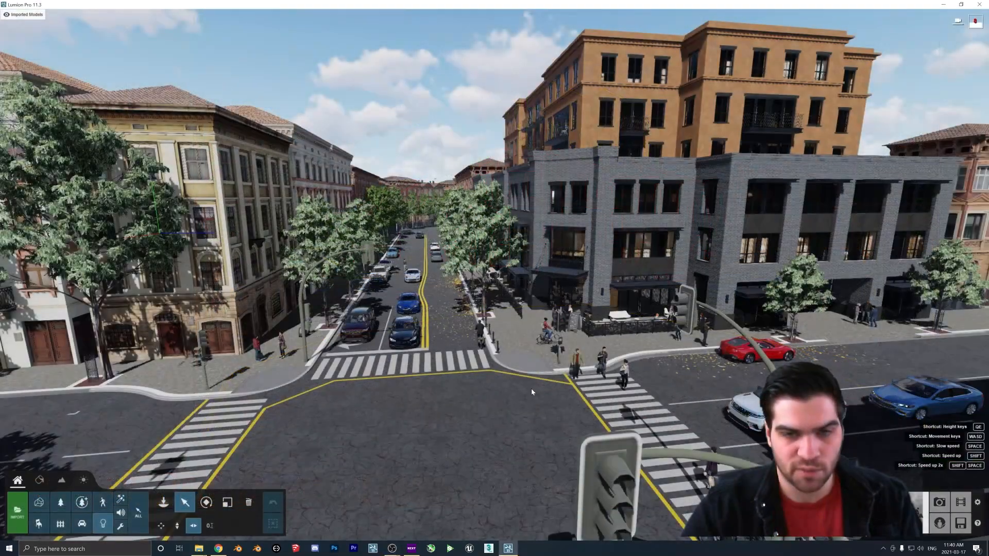
Box-select the row of trees lining the far street with the vertical move tool active
key("w")
key("s")
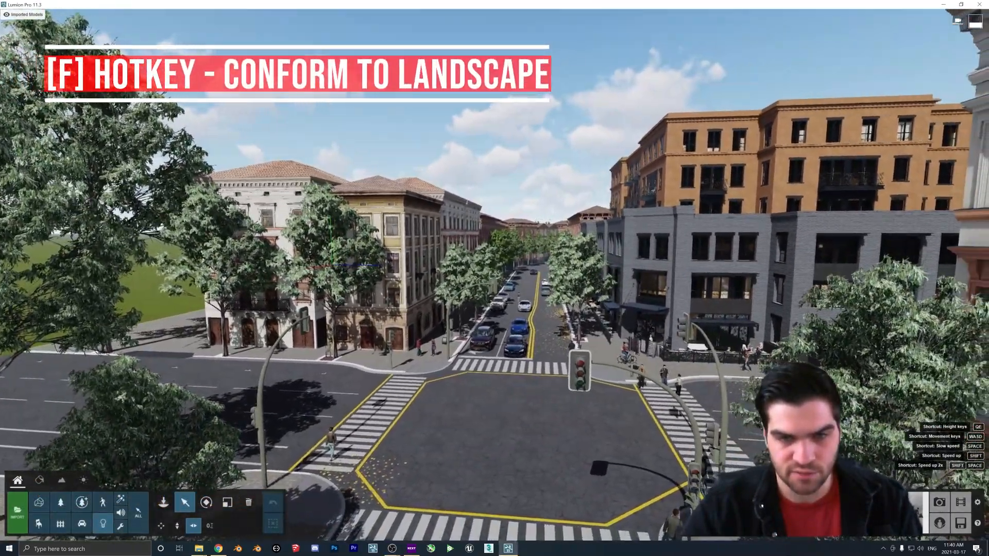
right_click_drag(518, 372, 522, 372)
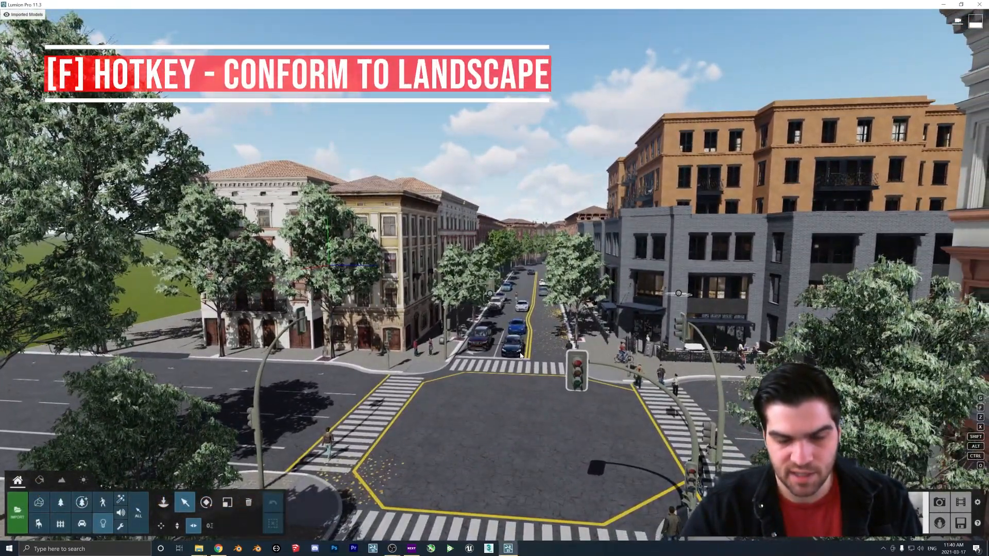
left_click(60, 502)
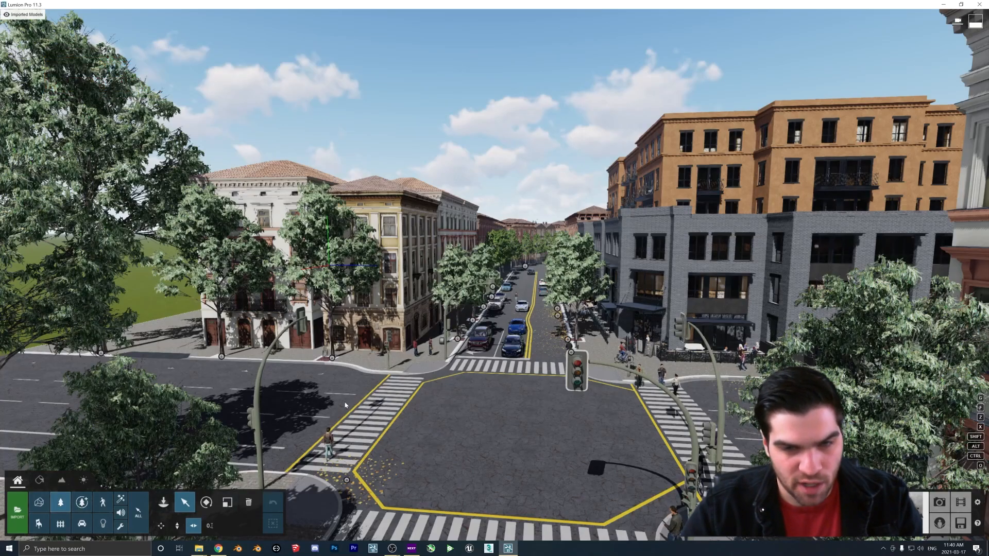
right_click_drag(444, 396, 515, 378)
key("w")
key("w")
key("s")
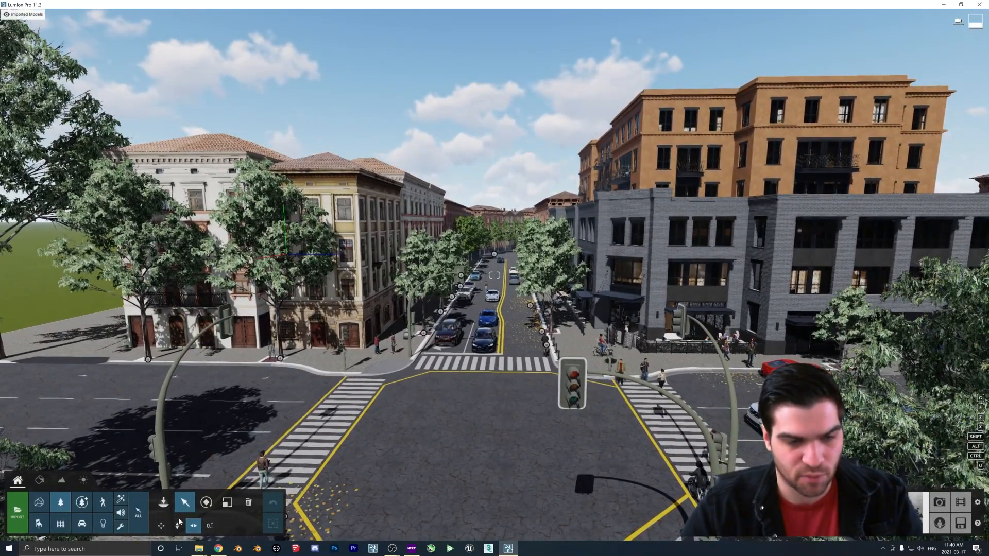
left_click(177, 524)
left_click_drag(395, 248, 581, 379, "ctrl")
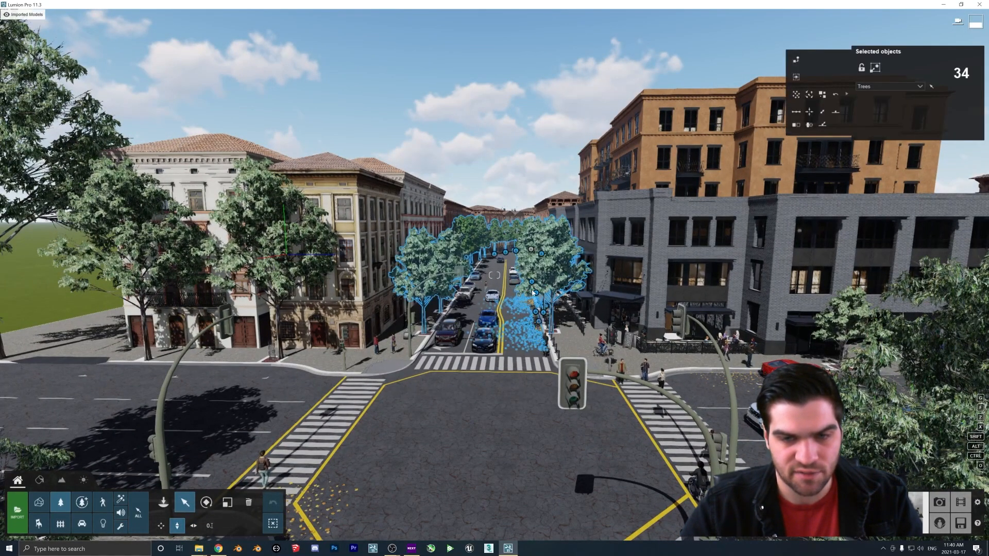
Lift the selected trees and conform them to the landscape, repeating the lift and conform a second time
left_click_drag(532, 292, 851, 149)
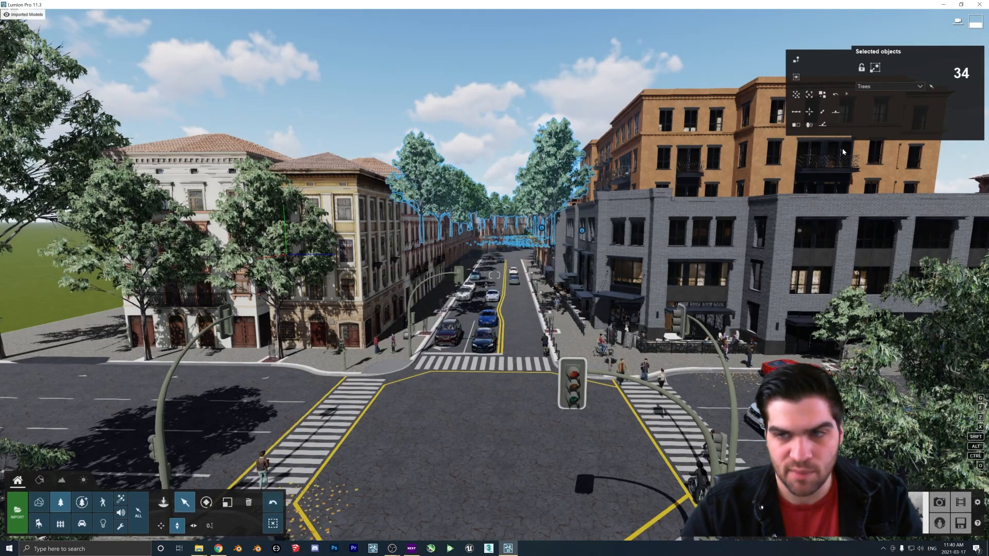
left_click(824, 125)
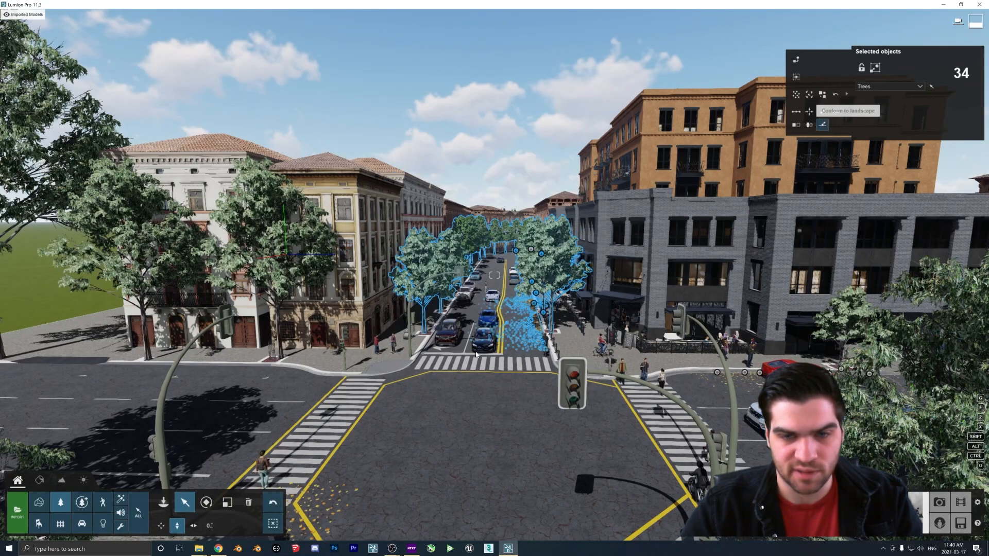
left_click_drag(545, 316, 589, 226)
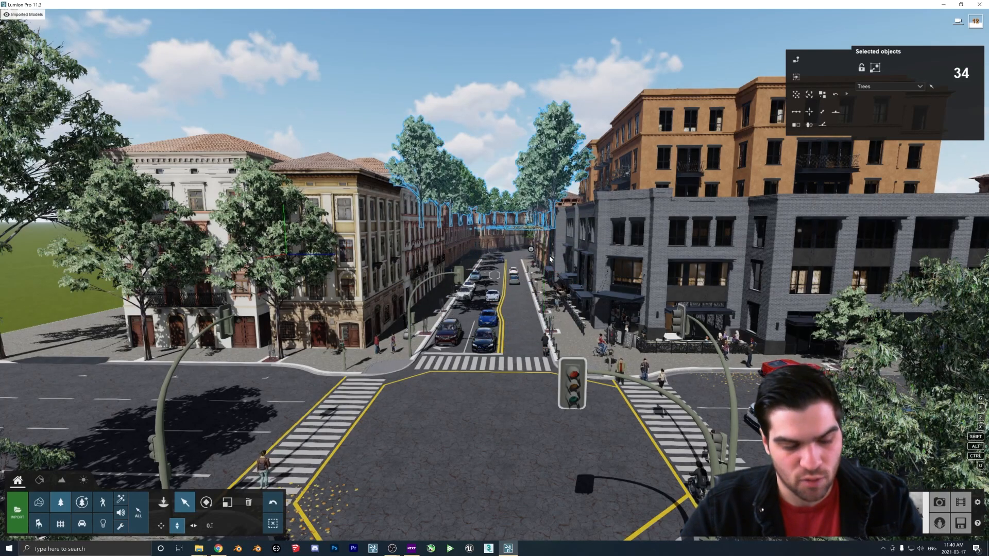
key("f")
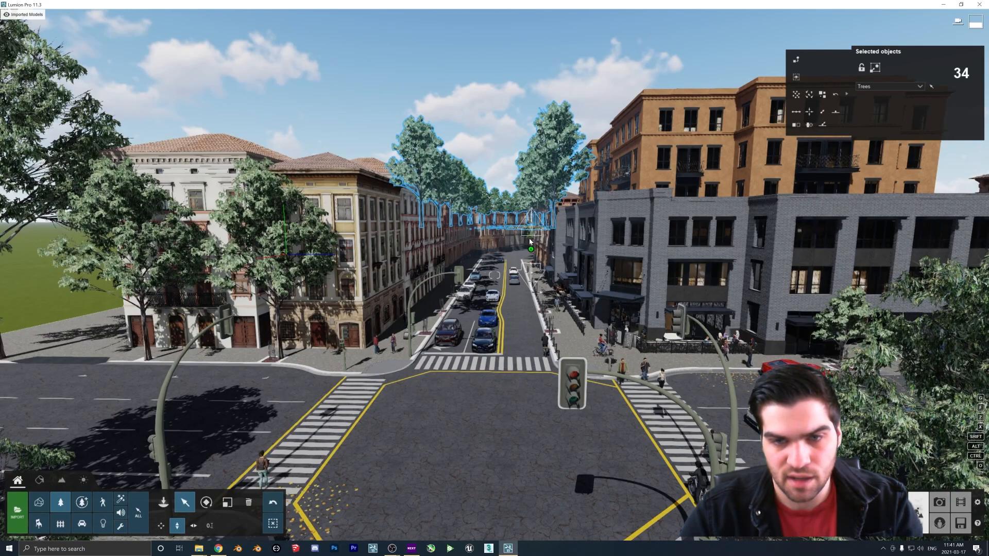
Lift the selected row of trees once more and conform them to the landscape, then pick a single tree
left_click_drag(535, 227, 538, 203)
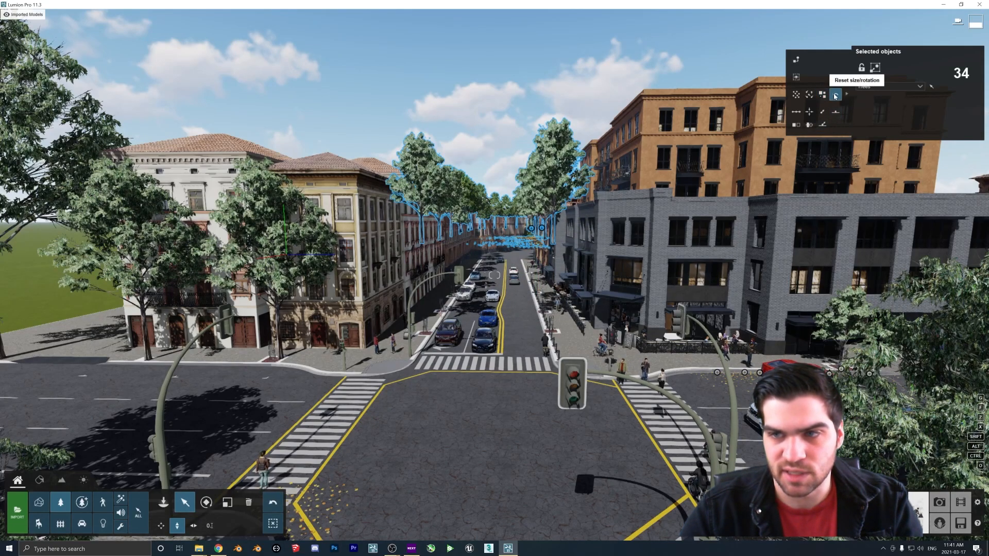
left_click(932, 87)
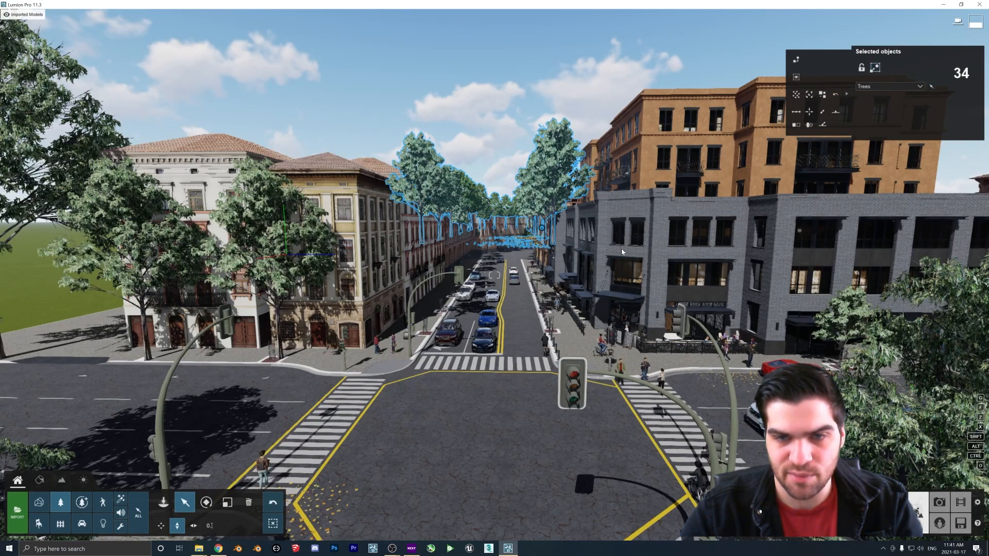
left_click(531, 251)
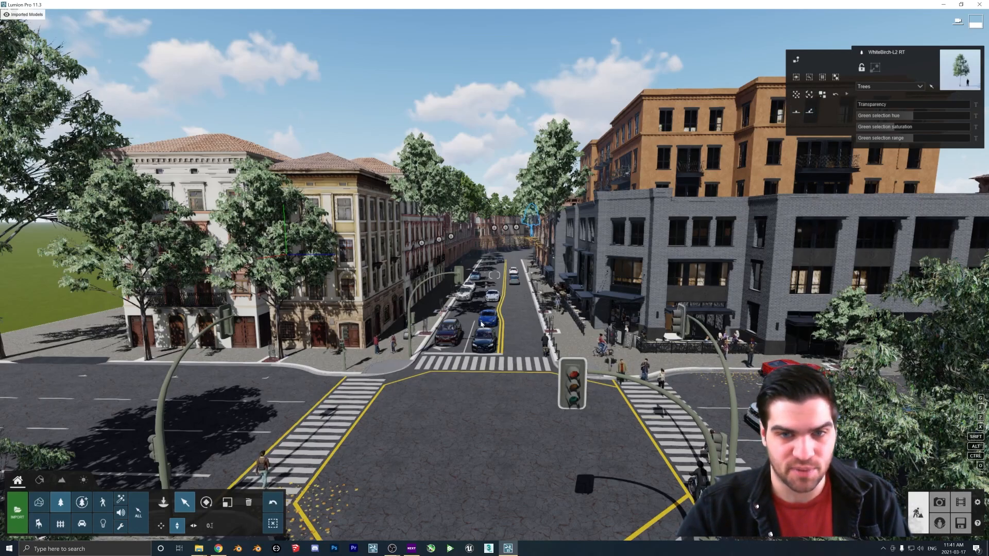
scroll(488, 358, "down", 3)
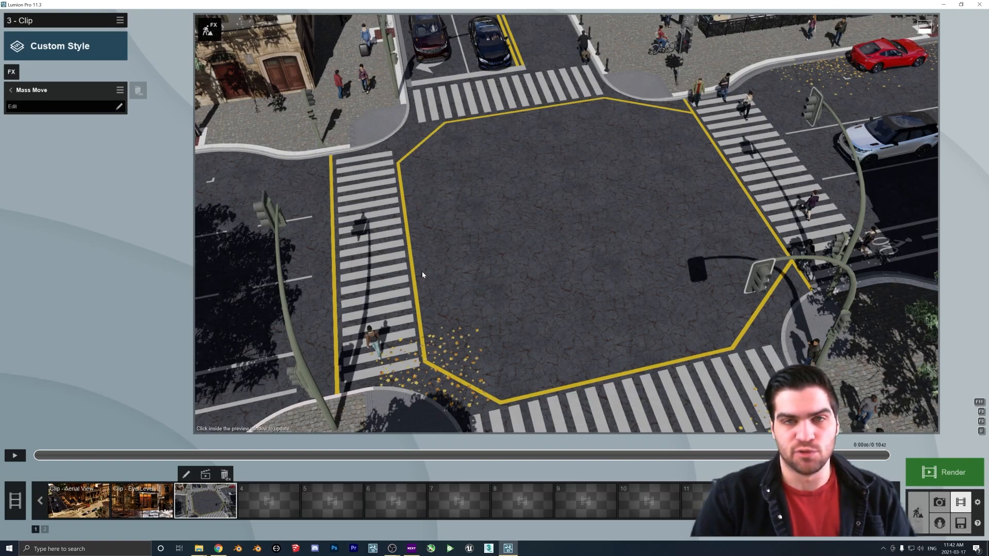
Edit the clip's Mass Move effect and lay out a pedestrian path with nodes running across all four crosswalks of the intersection
left_click(93, 106)
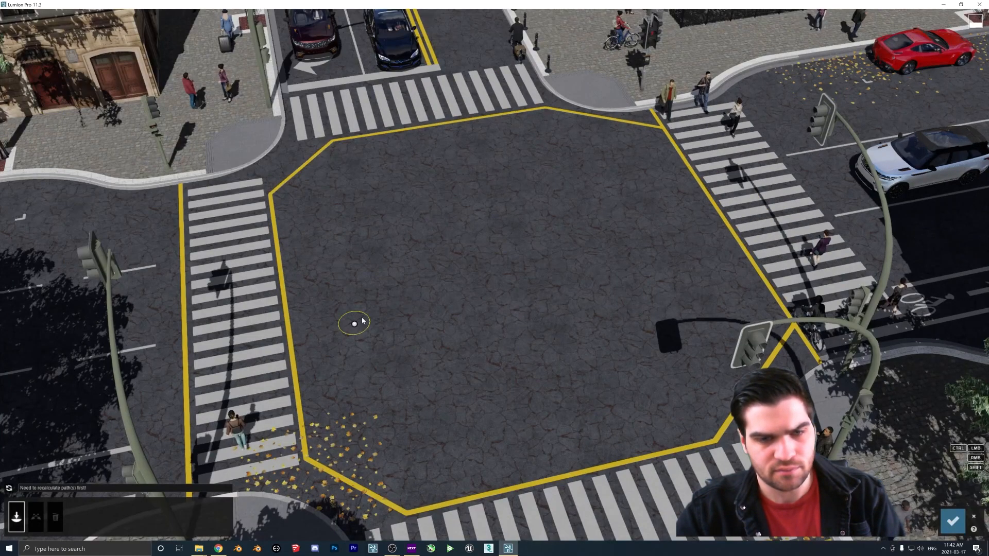
left_click(243, 454)
left_click(212, 240)
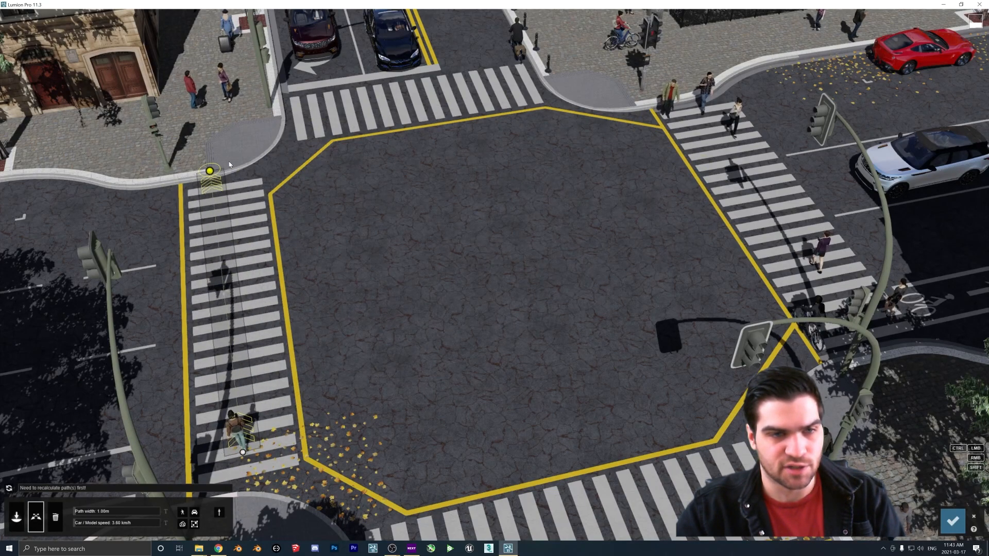
left_click(221, 199)
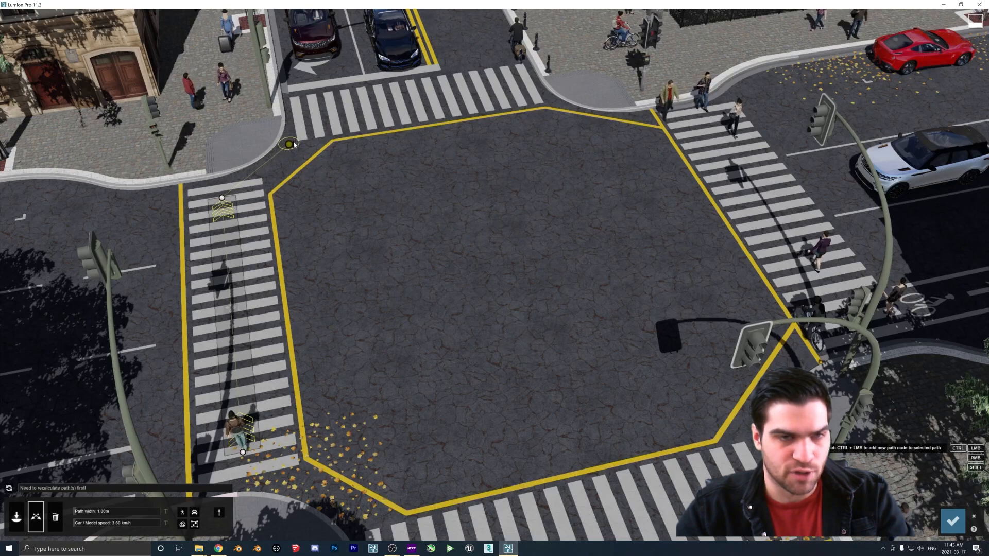
left_click(321, 113, "ctrl")
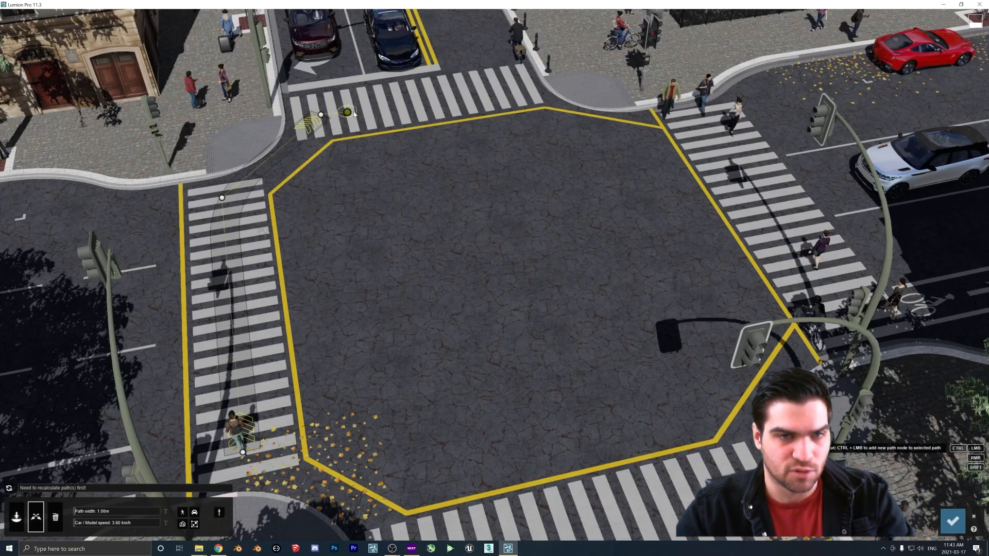
left_click(541, 87, "ctrl")
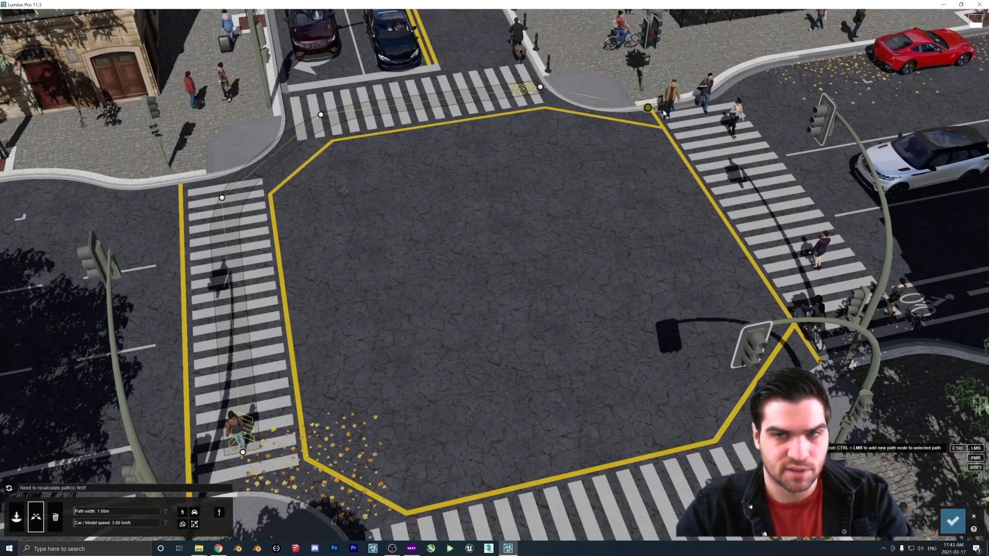
left_click(701, 113, "ctrl")
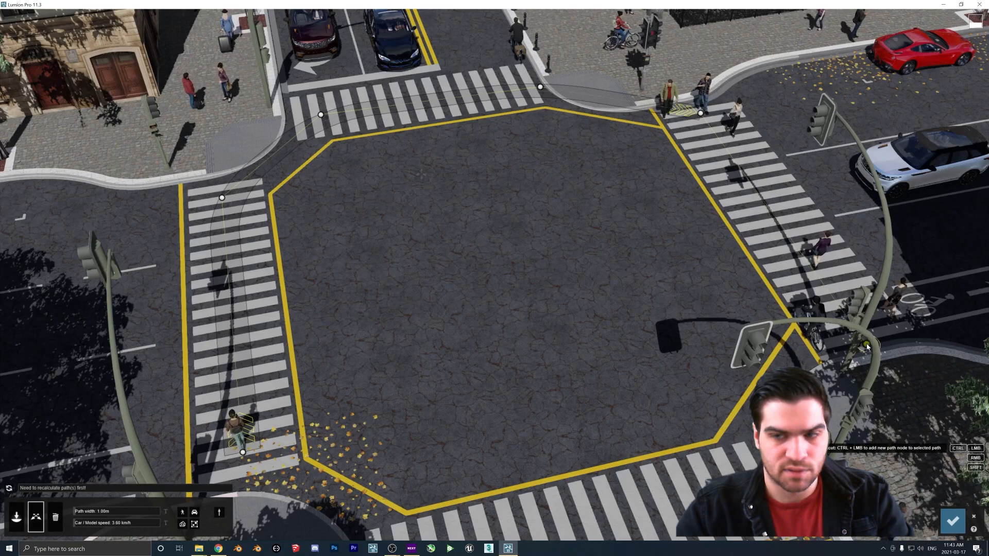
left_click(844, 331, "ctrl")
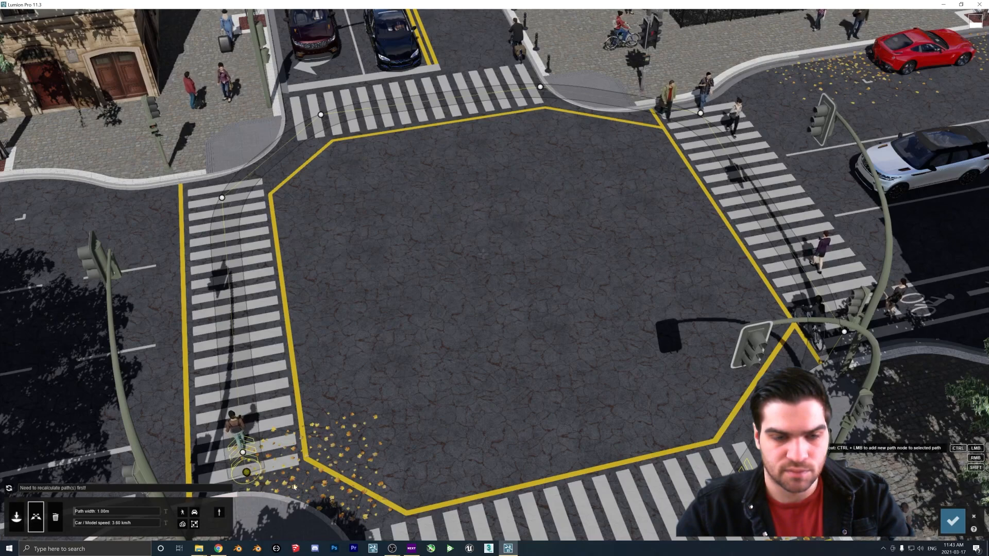
left_click(534, 530, "ctrl")
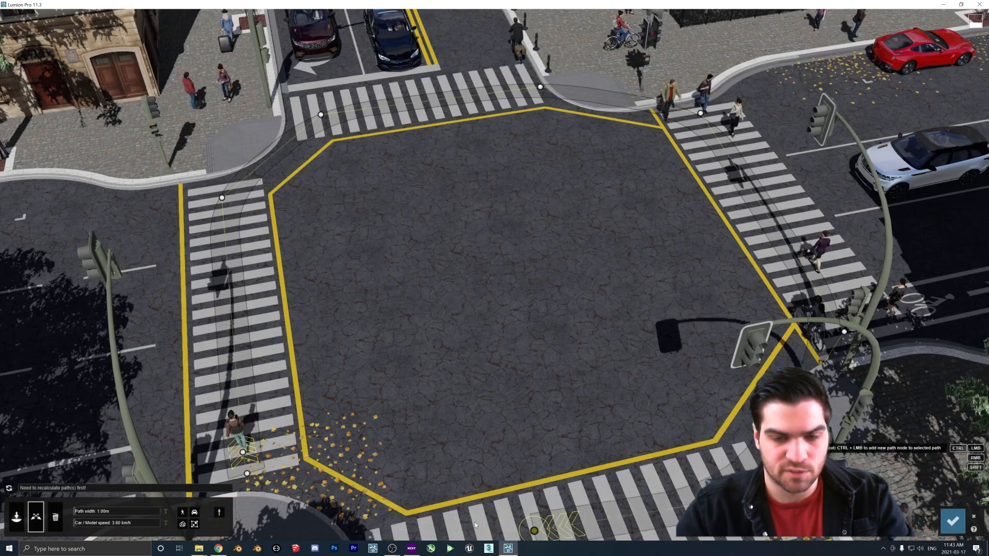
left_click(413, 531, "ctrl")
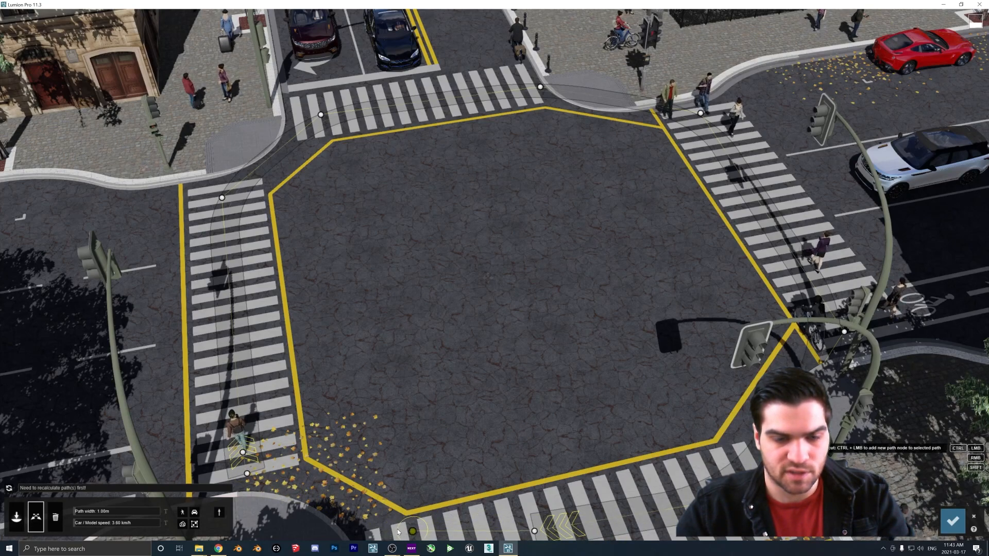
left_click_drag(399, 532, 386, 531, "ctrl")
right_click_drag(441, 260, 432, 287)
key("s")
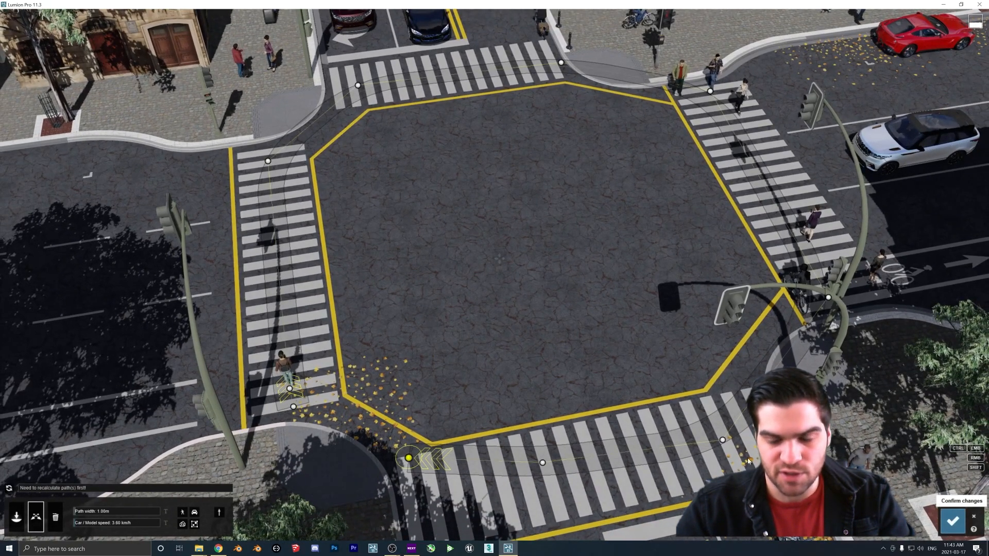
left_click(954, 521)
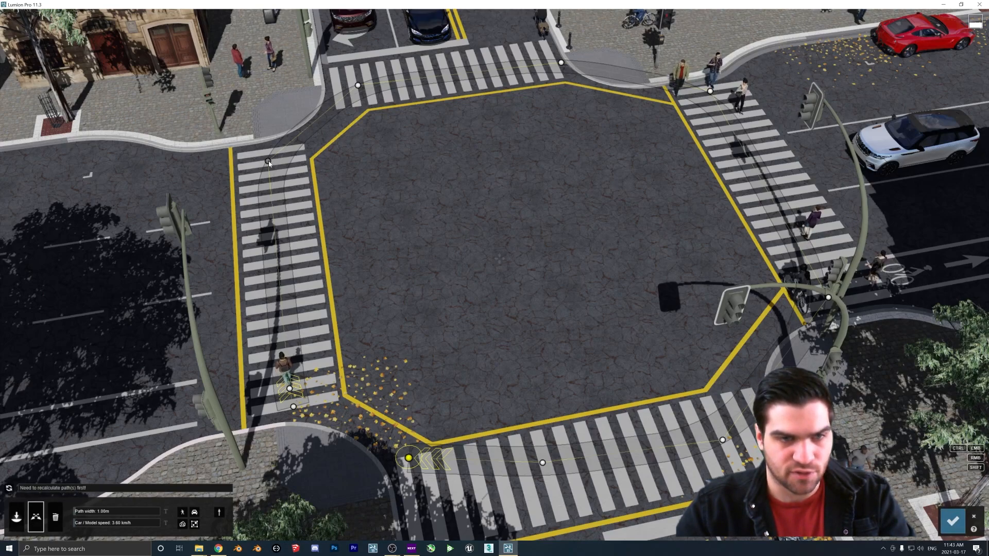
Adjust the Smoothness of the path's corner nodes at the ends of the crosswalks
left_click(268, 161)
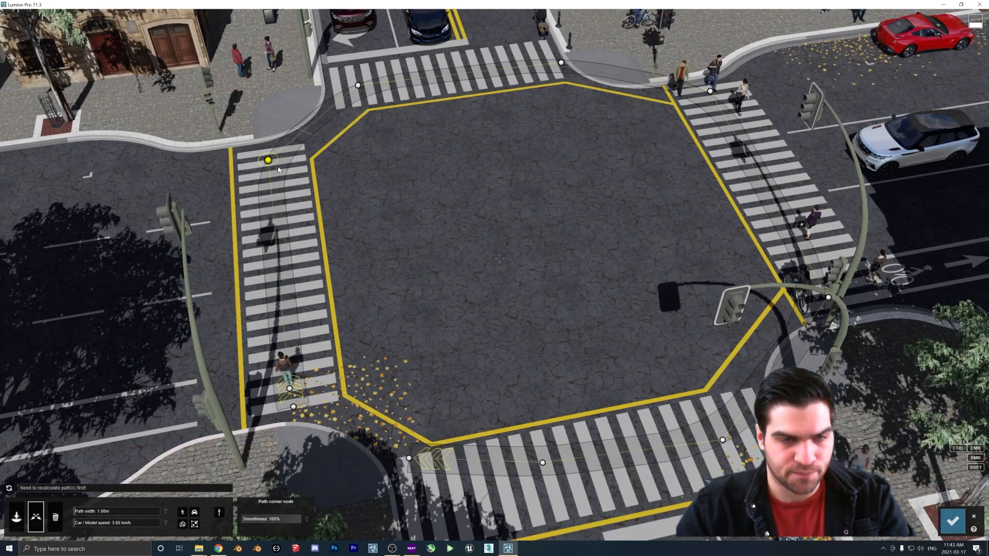
left_click_drag(289, 523, 226, 516)
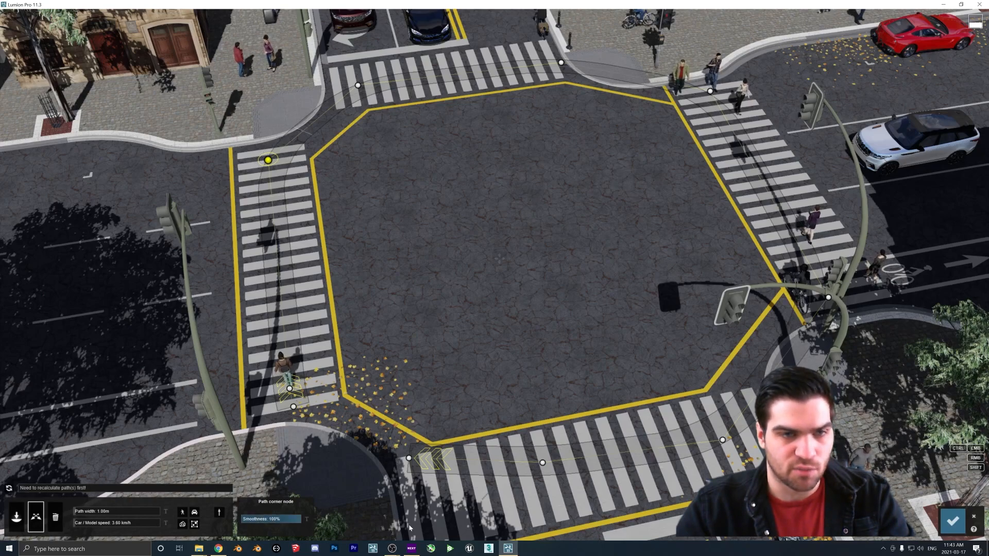
left_click(358, 86)
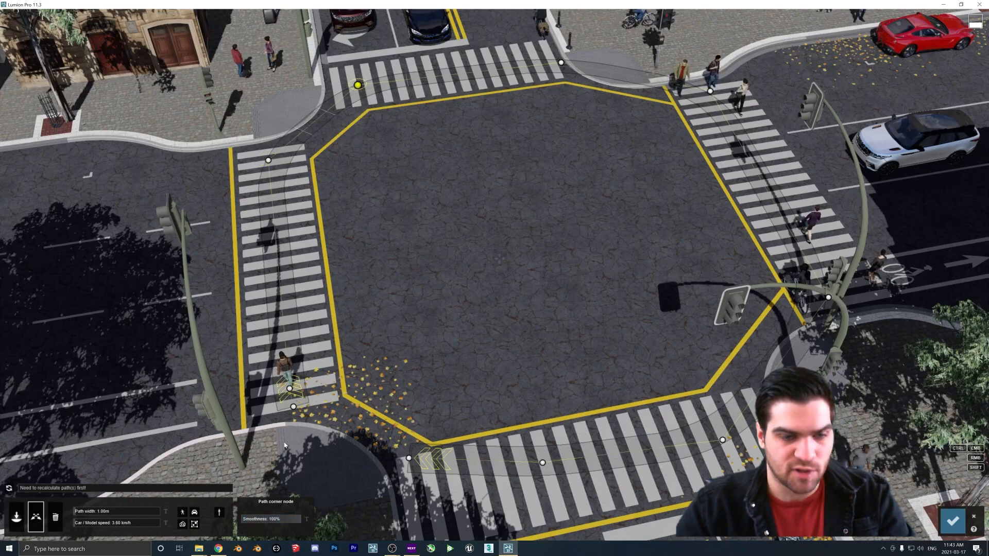
left_click_drag(299, 519, 275, 520)
left_click(561, 62)
left_click_drag(299, 520, 276, 520)
left_click_drag(561, 63, 560, 55)
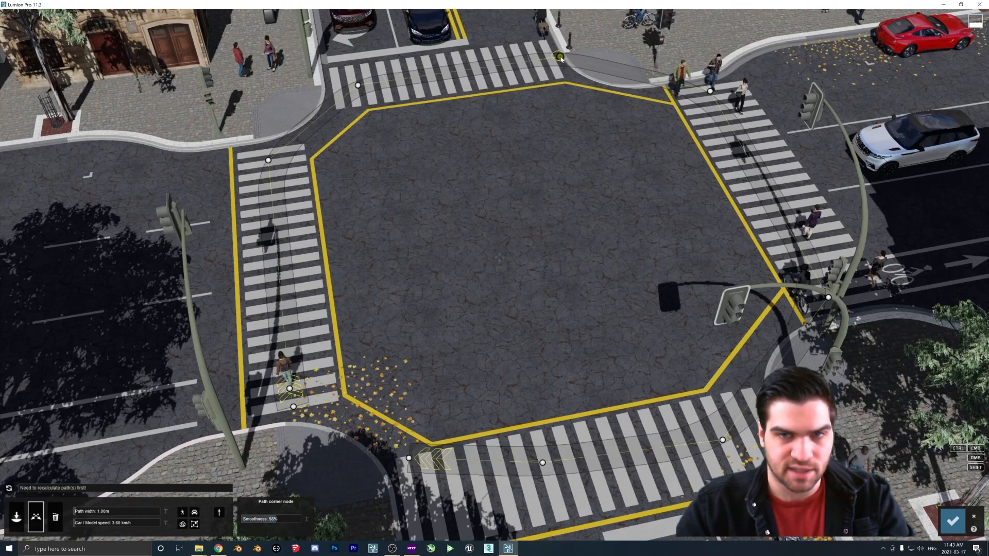
Reposition several path nodes along the crosswalks to refine the pedestrian route
left_click(712, 91)
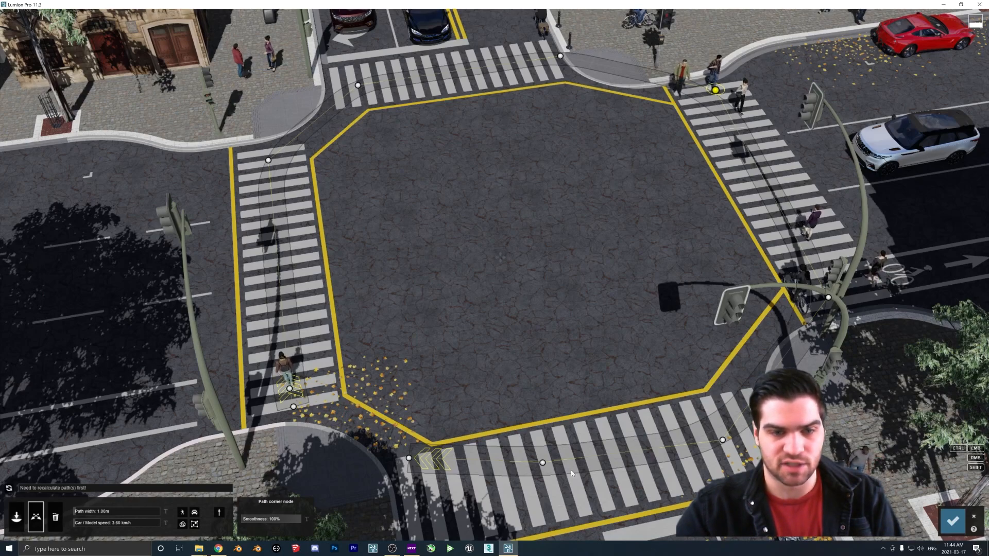
left_click_drag(543, 463, 534, 222)
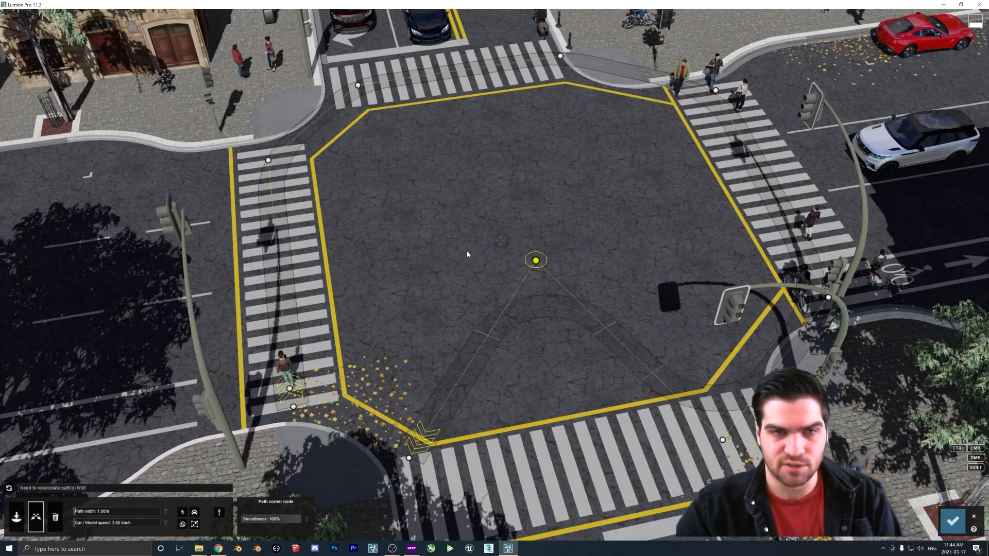
left_click_drag(537, 267, 563, 502)
mouse_move(723, 441)
left_mouse_down()
mouse_move(720, 430)
mouse_move(731, 430)
left_mouse_up()
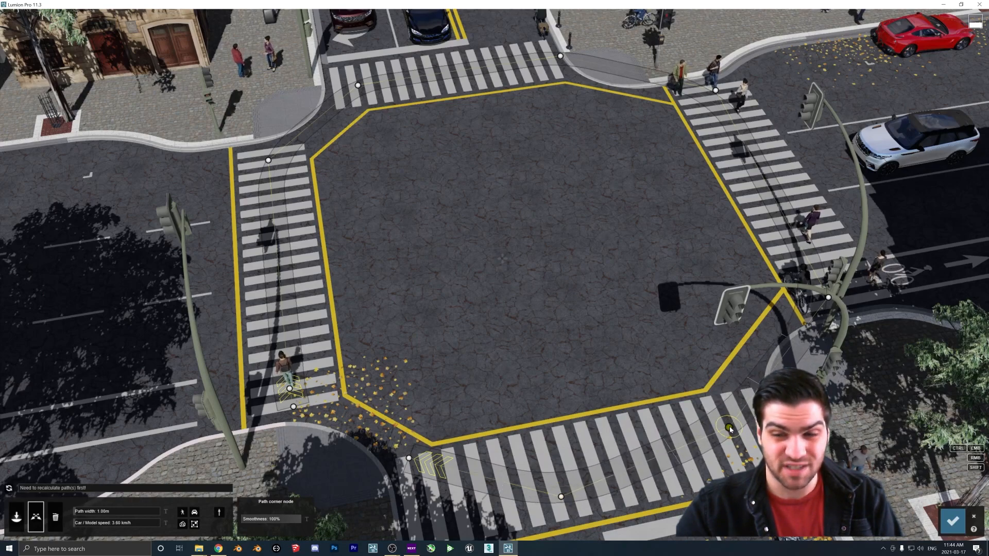
left_click_drag(828, 301, 855, 288)
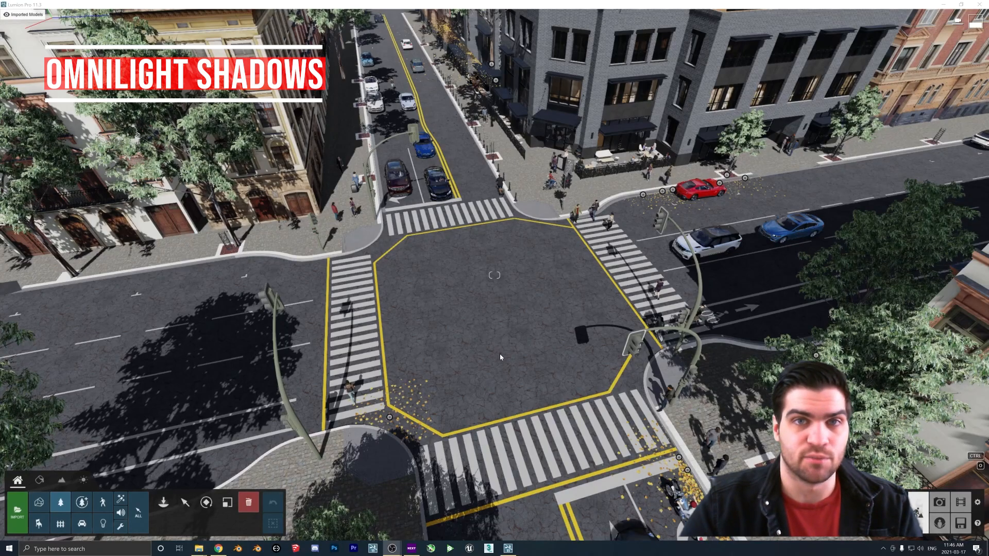
Place an Omni Light from the lights library on the white car's hood
right_click_drag(504, 337, 582, 296)
key("w")
key("w")
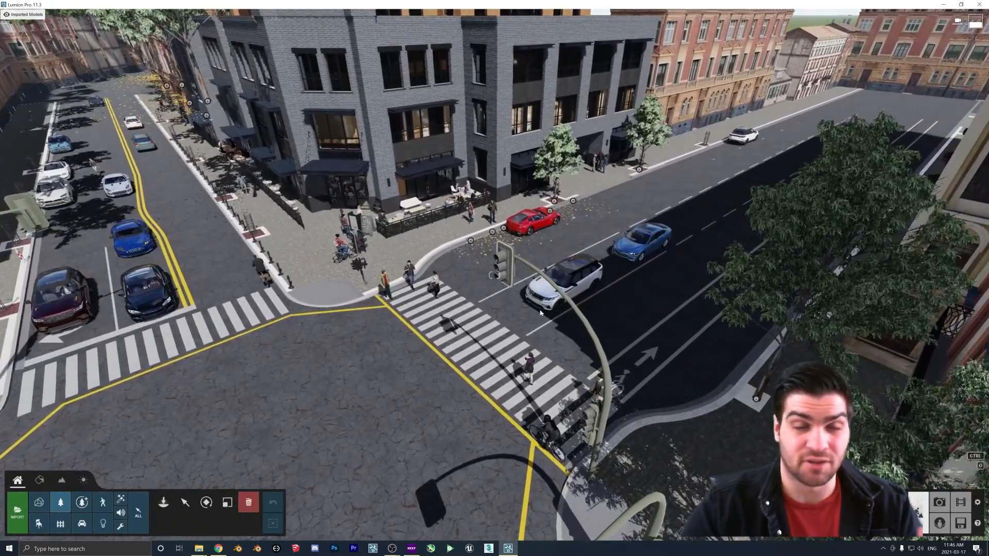
key("w")
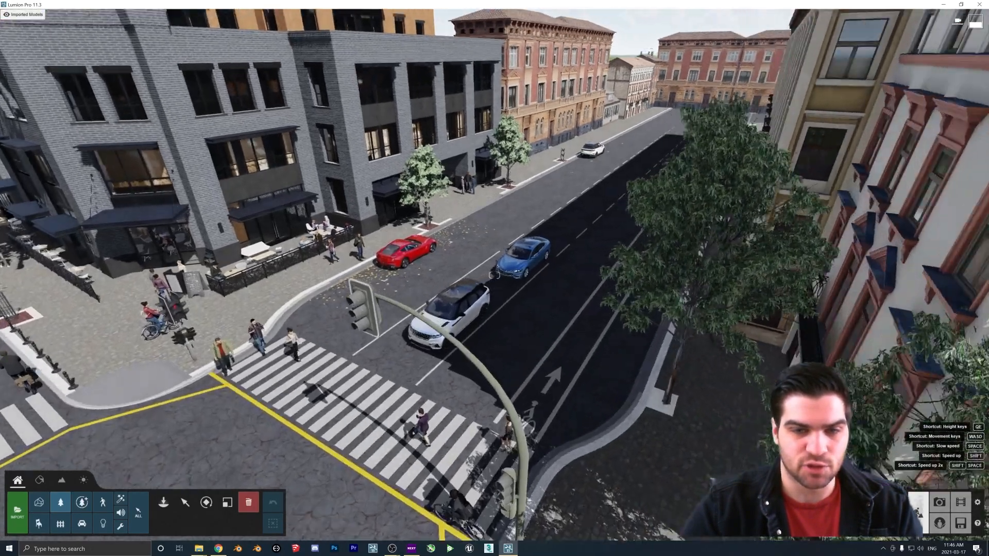
key("w")
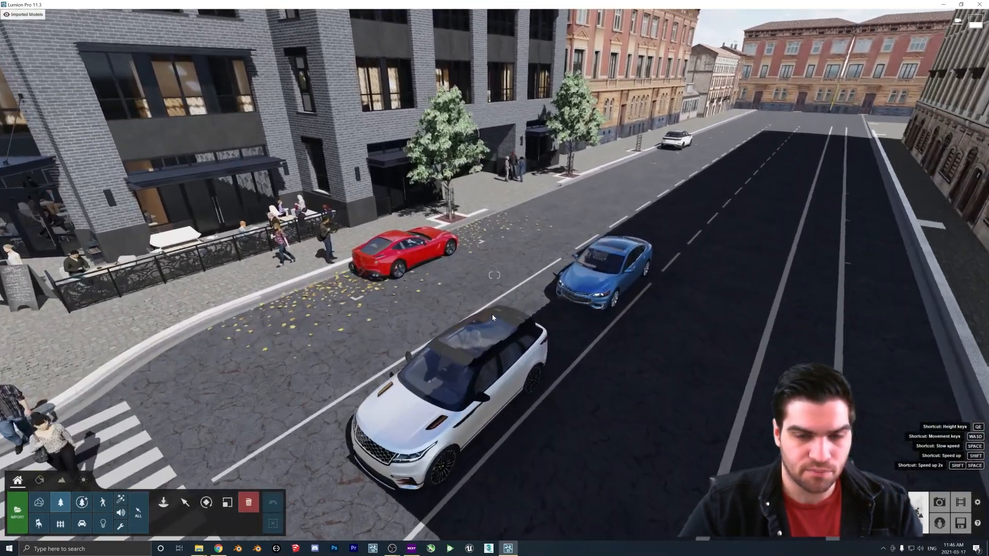
key("s")
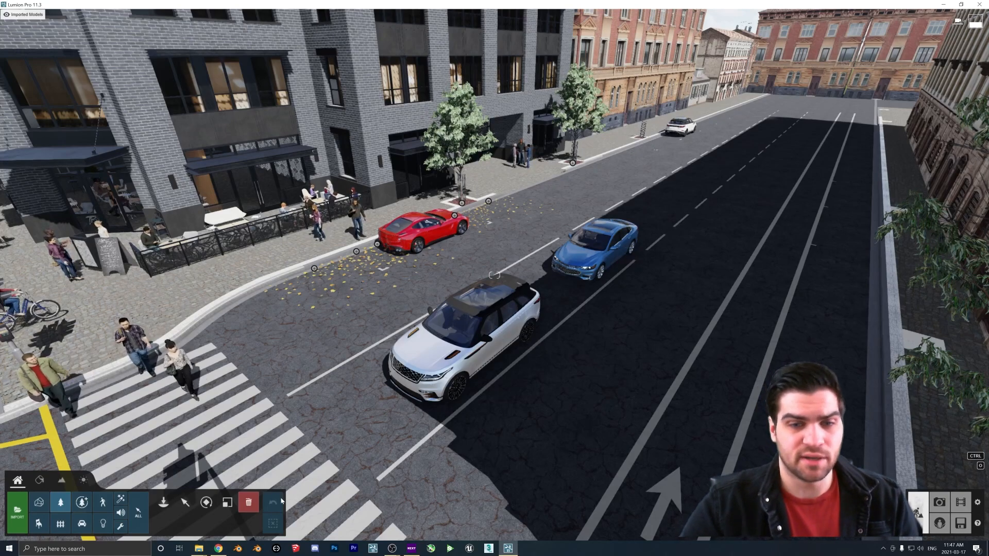
left_click(103, 524)
left_click(162, 525)
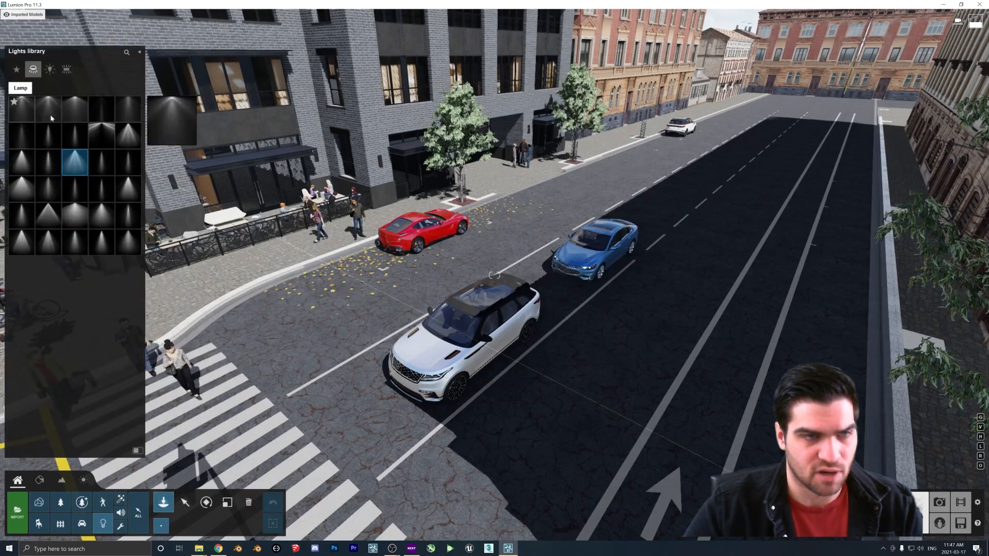
left_click(50, 69)
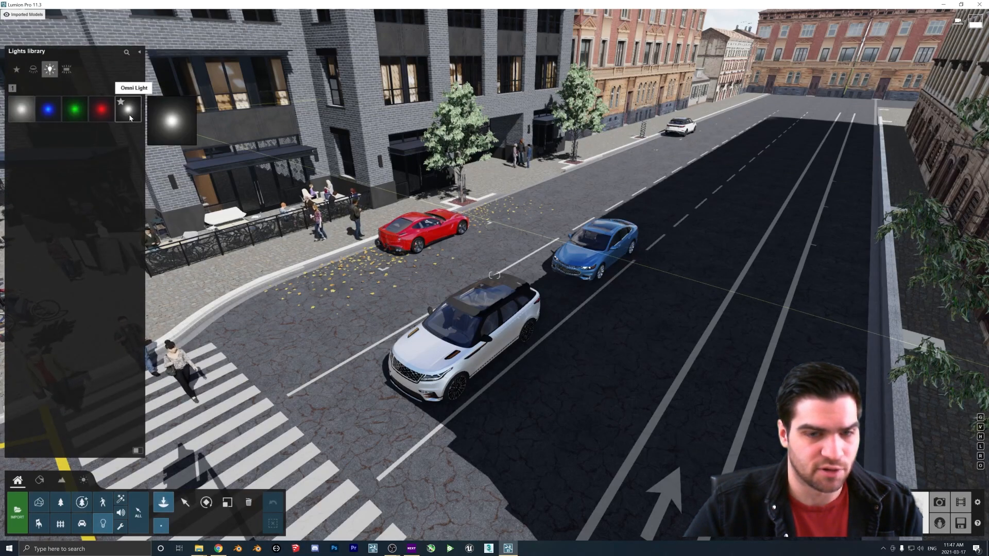
left_click(127, 109)
left_click(430, 341)
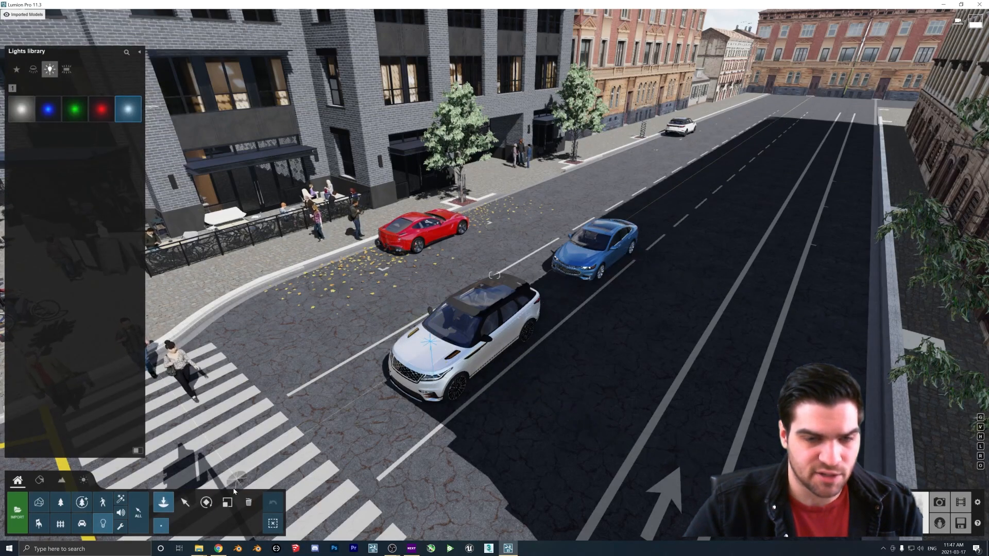
Lift the omni light above the car and increase its Brightness
left_click(186, 503)
left_click_drag(430, 341, 426, 289)
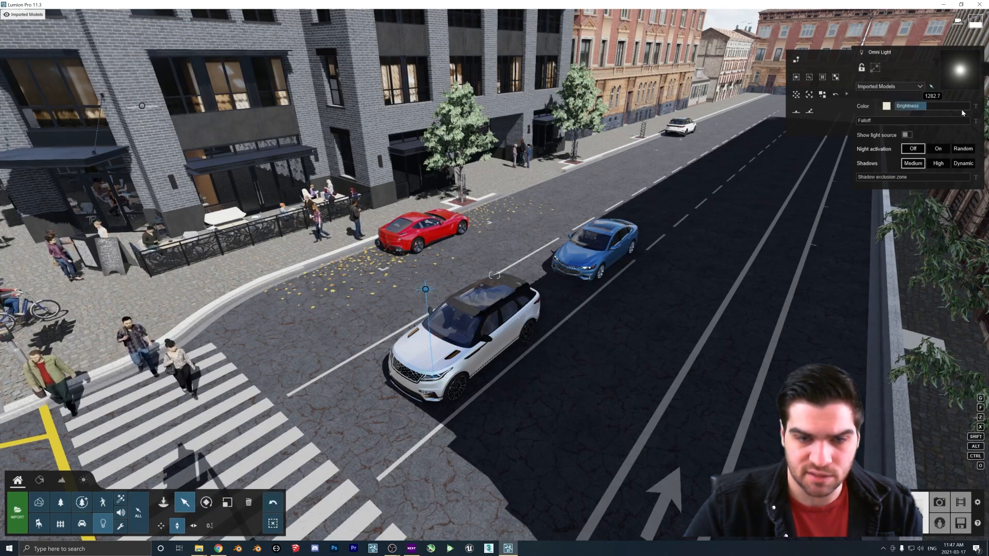
left_click_drag(924, 106, 971, 107)
Move the omni light horizontally so it sits over the white car's hood
left_click(193, 525)
left_click_drag(480, 324, 438, 311)
right_click_drag(438, 312, 538, 386)
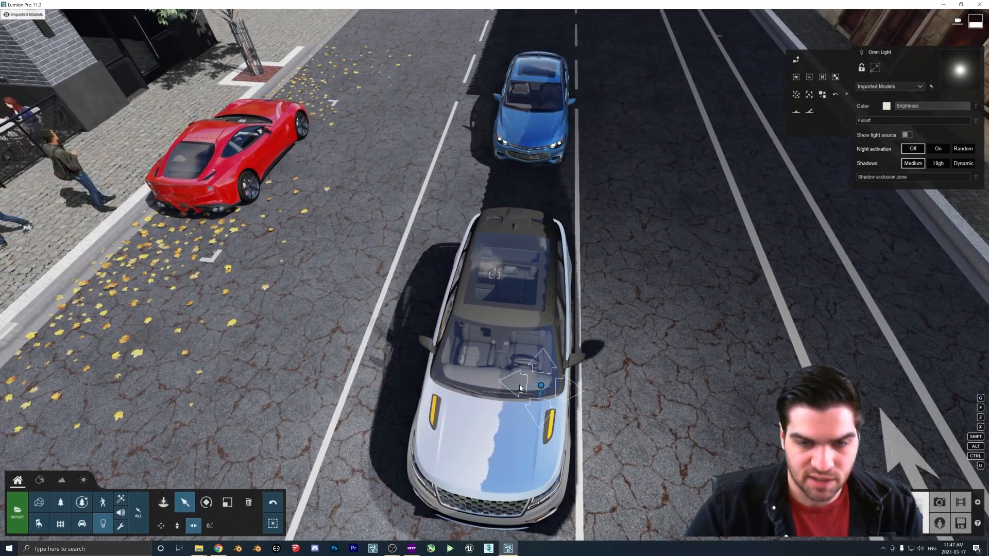
left_click_drag(521, 389, 484, 385)
Turn on Show light source for the omni light and raise its Brightness further
left_click(907, 134)
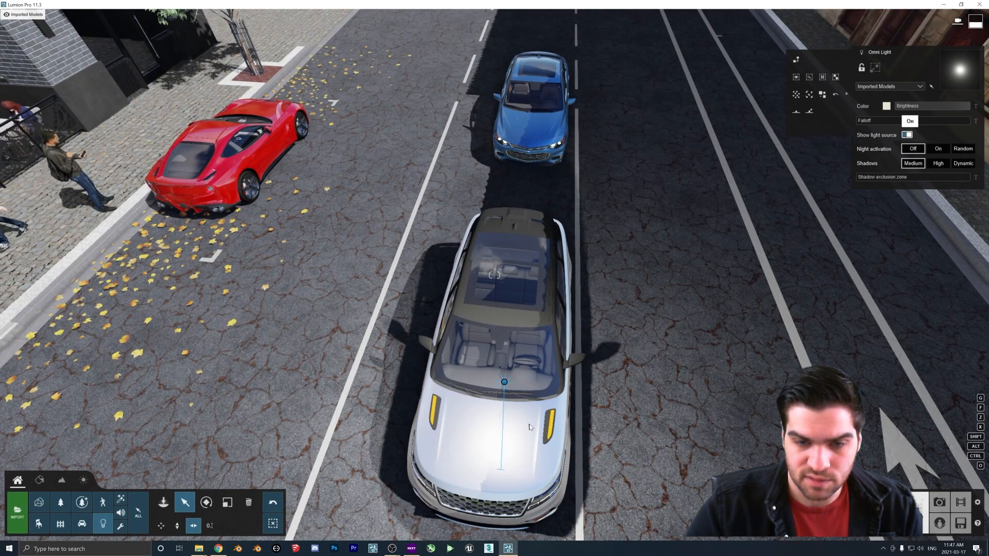
mouse_move(935, 107)
left_mouse_down()
mouse_move(917, 108)
mouse_move(953, 110)
left_mouse_up()
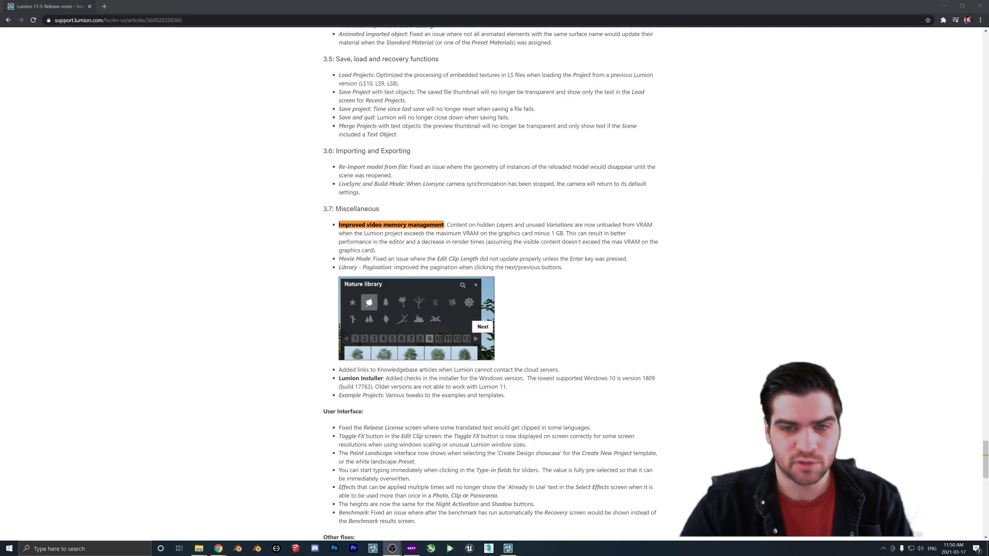
Switch to the Lumion 11.3 release notes in the browser and select the Improved video memory management paragraph
key("alt+Tab")
left_click_drag(446, 225, 626, 233)
left_click(625, 234)
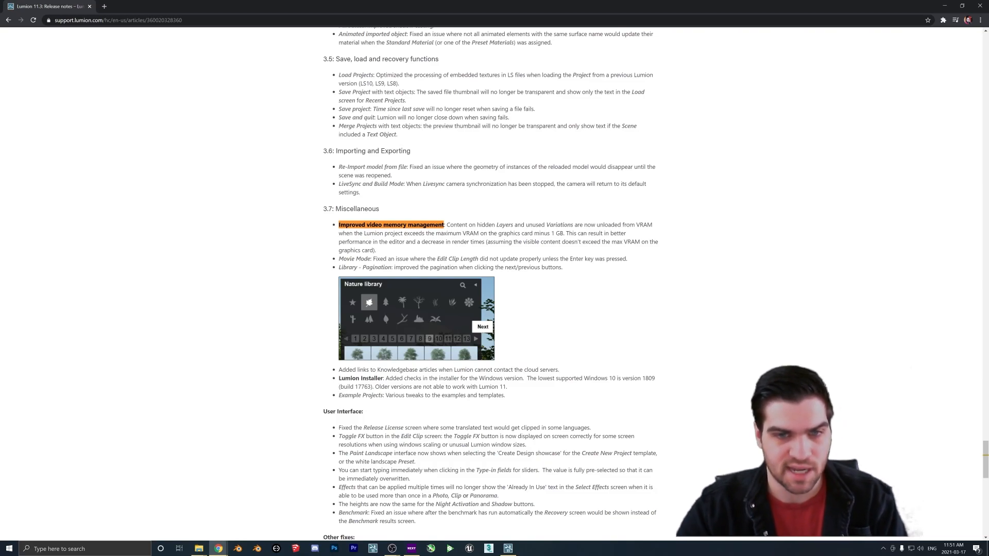
left_click_drag(338, 225, 639, 250)
left_click(402, 252)
left_click_drag(387, 252, 447, 225)
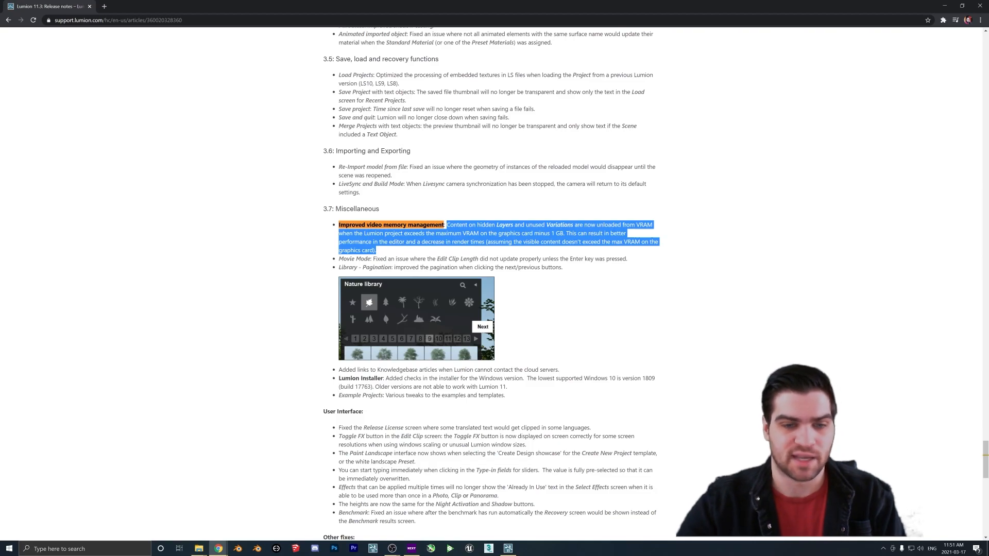
scroll(294, 466, "down", 3)
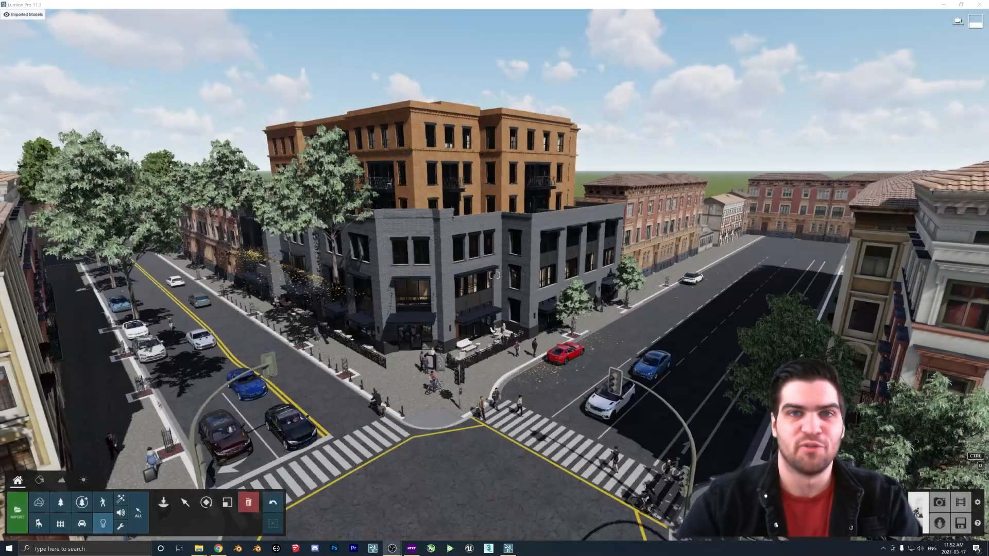